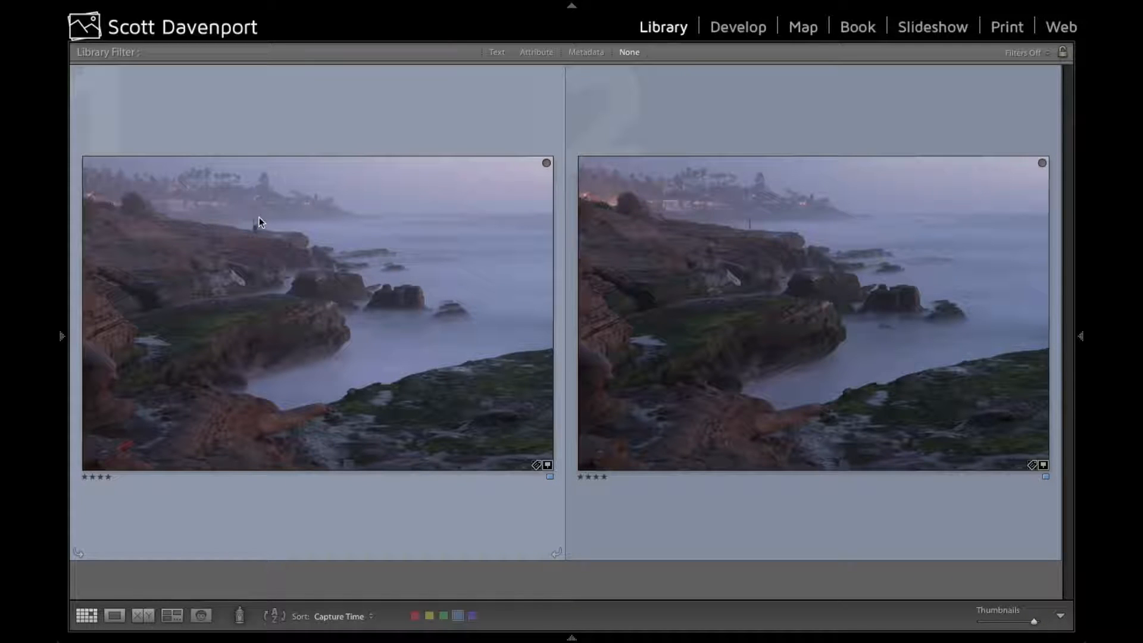
Compare the two coastal photos side by side, examining the shoreline, the figure on the rocks and the water
left_click(742, 190)
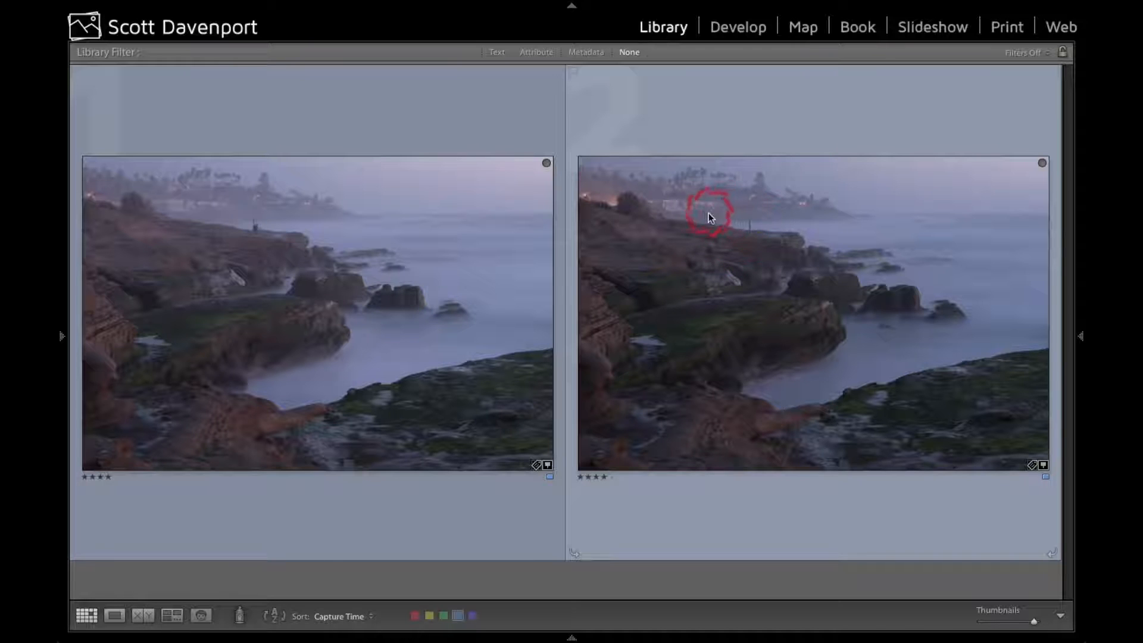
left_click(381, 285)
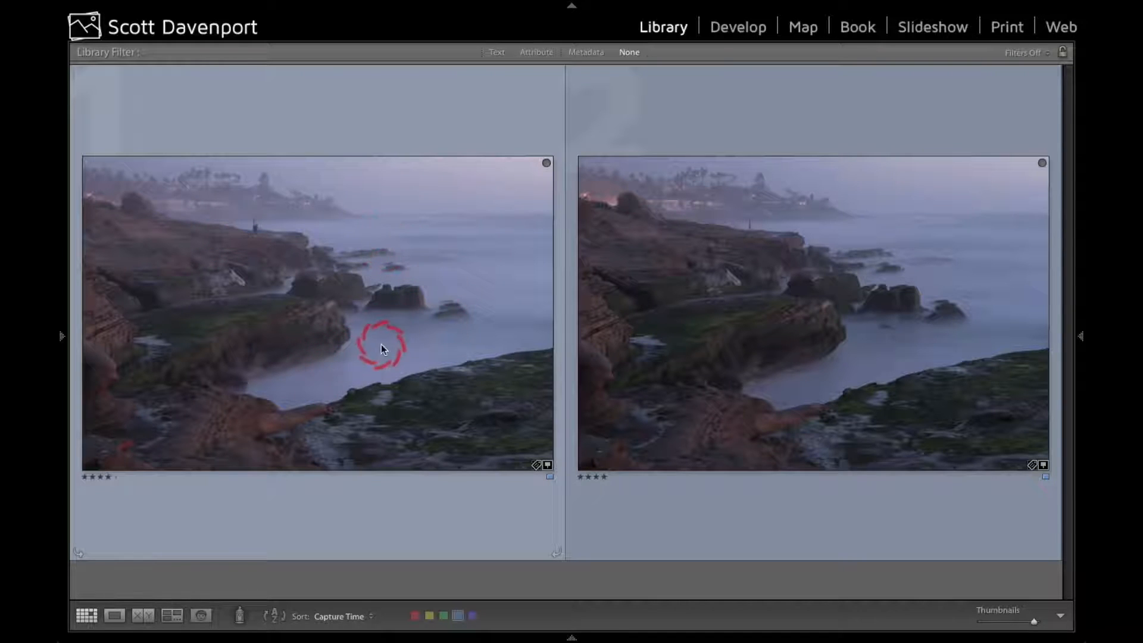
left_click(582, 223)
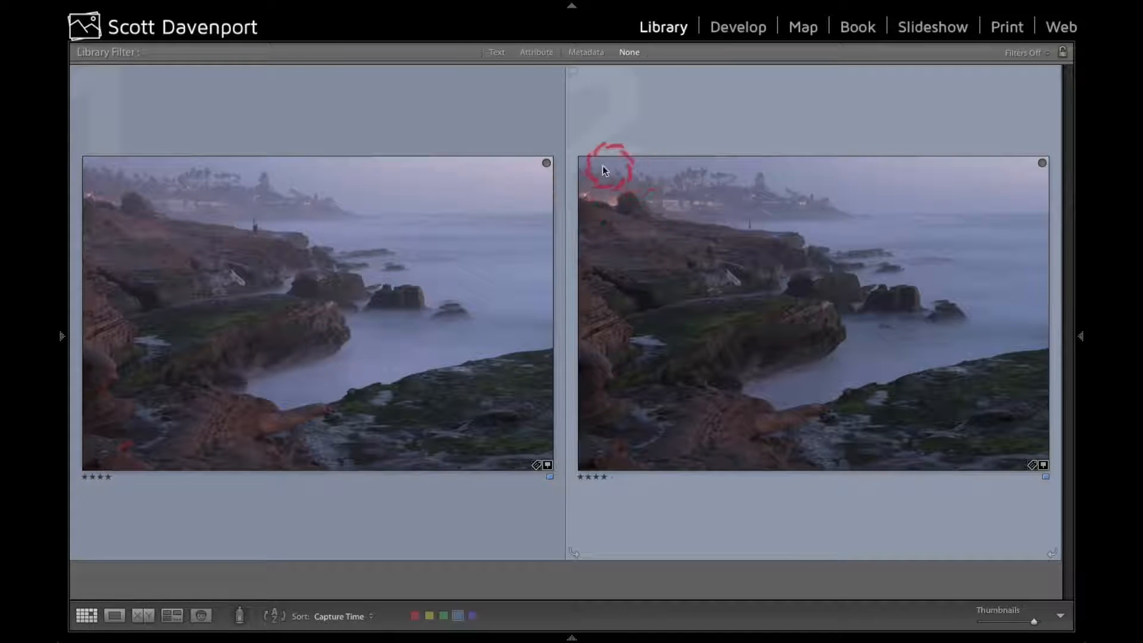
left_click(205, 206)
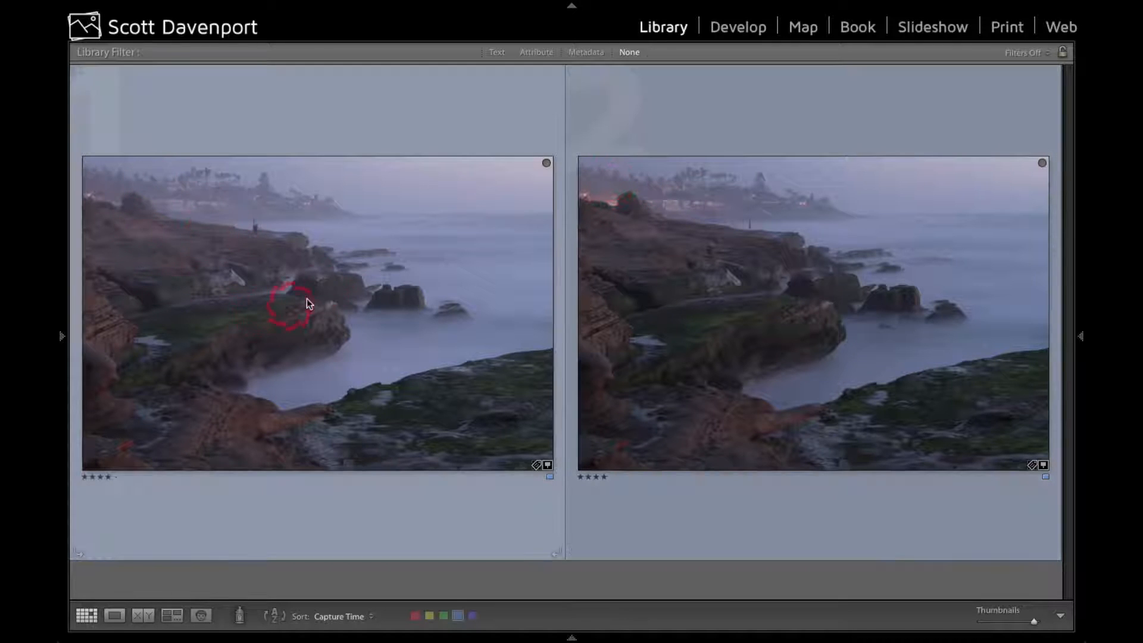
left_click(731, 227)
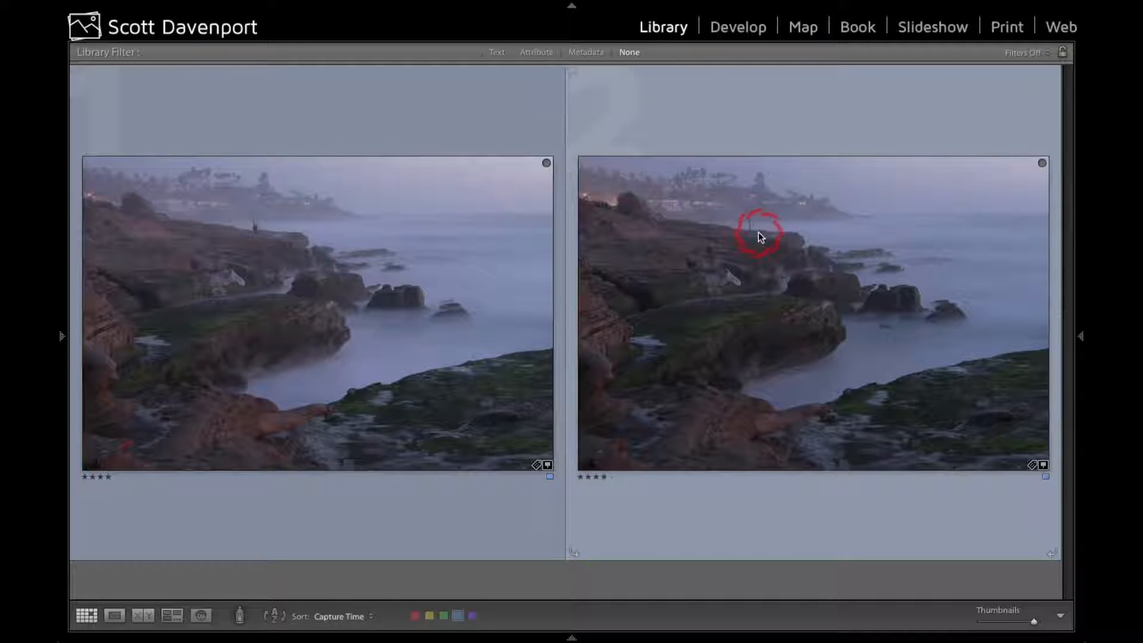
mouse_move(761, 237)
left_click(459, 309)
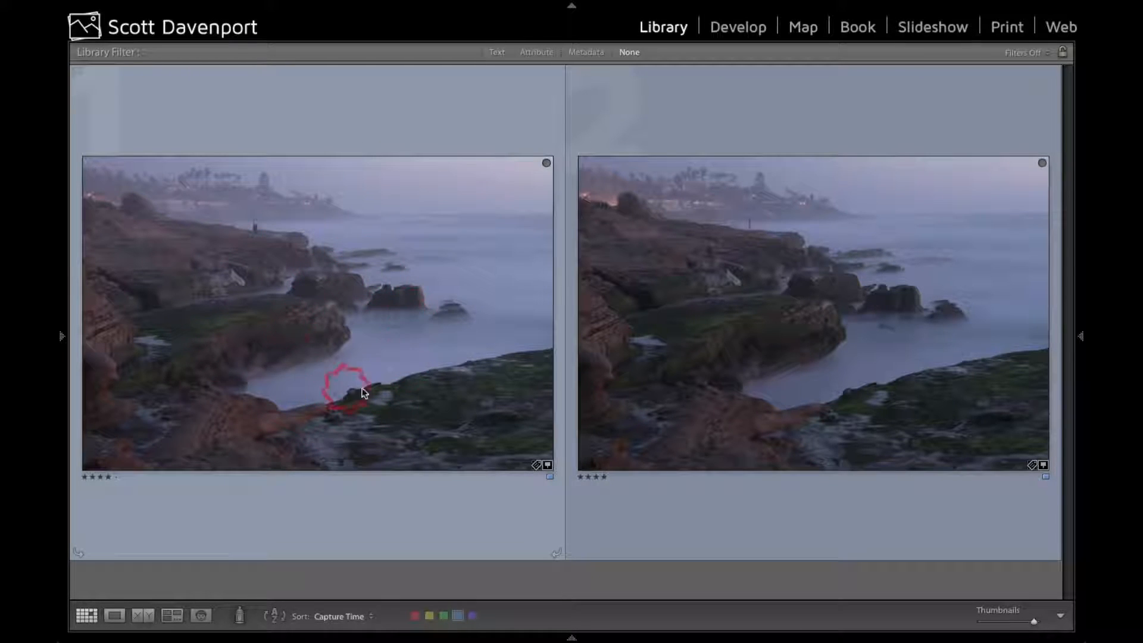
Open the first of the two coastal photos for editing in the Develop module
left_click(728, 27)
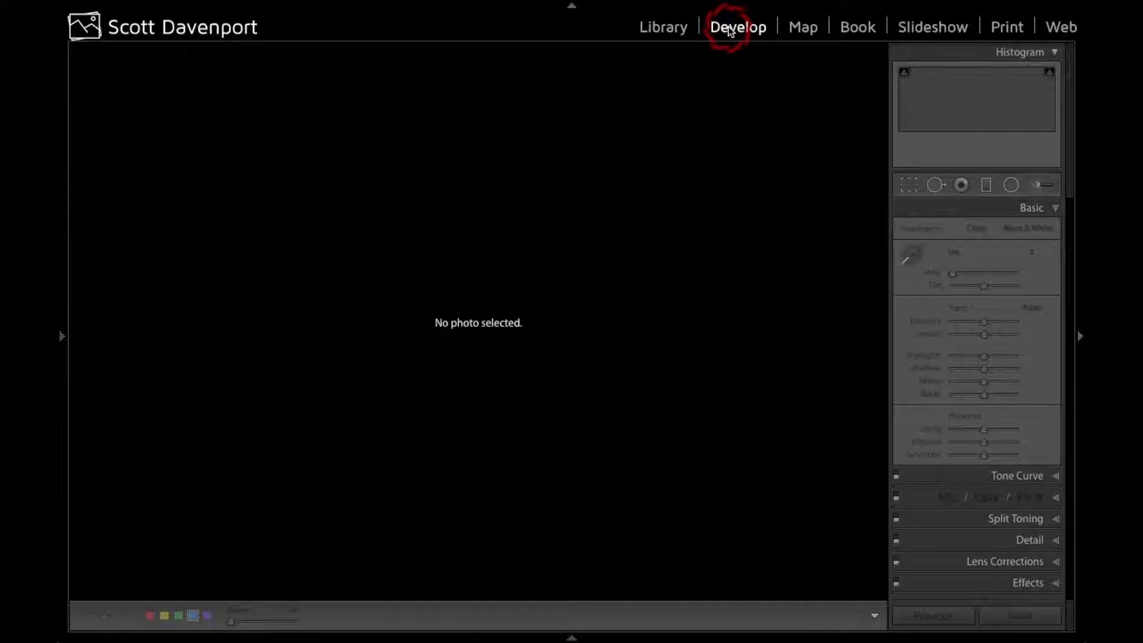
mouse_move(415, 638)
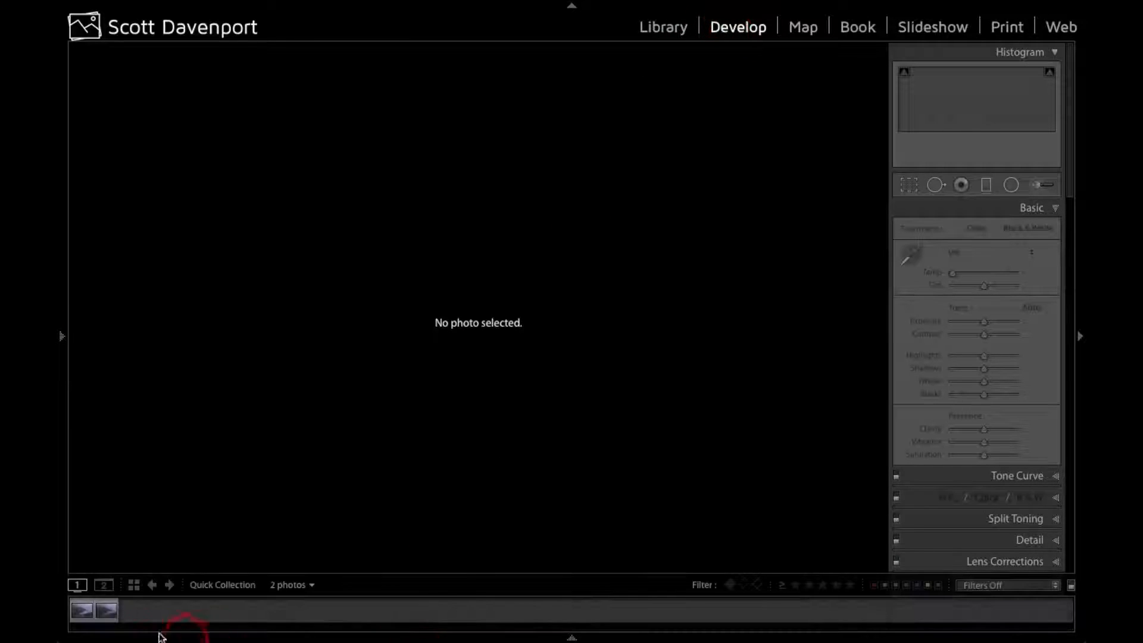
left_click(84, 609)
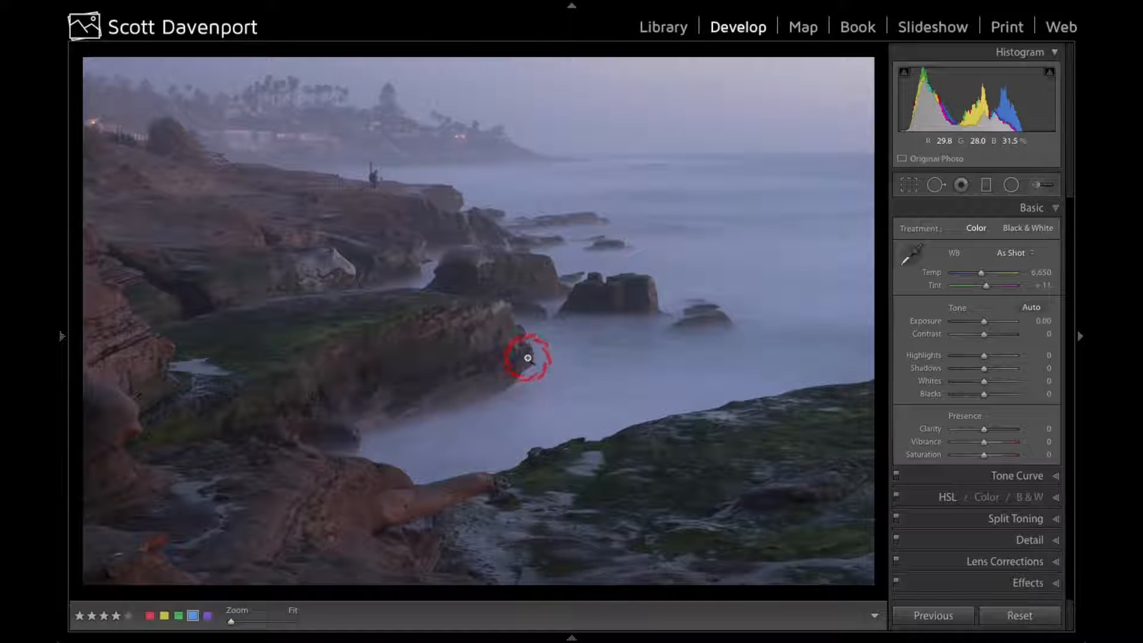
Crop the photo slightly tighter at its original aspect ratio, repositioning the image within the frame, and apply the crop
key("r")
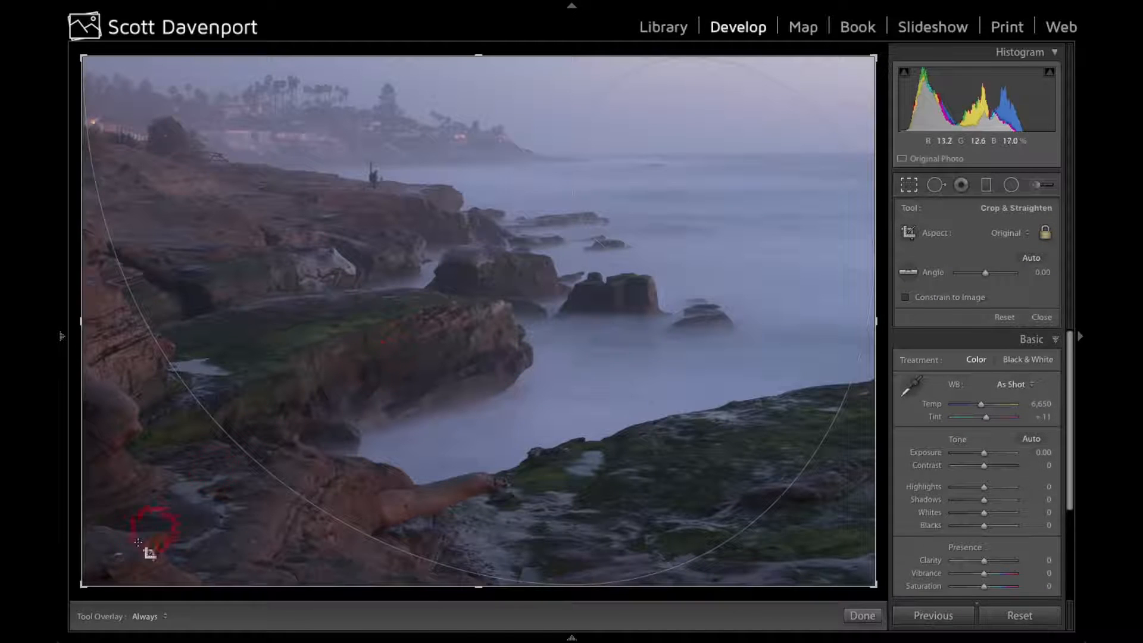
mouse_move(81, 586)
left_mouse_down()
mouse_move(95, 563)
mouse_move(92, 574)
left_mouse_up()
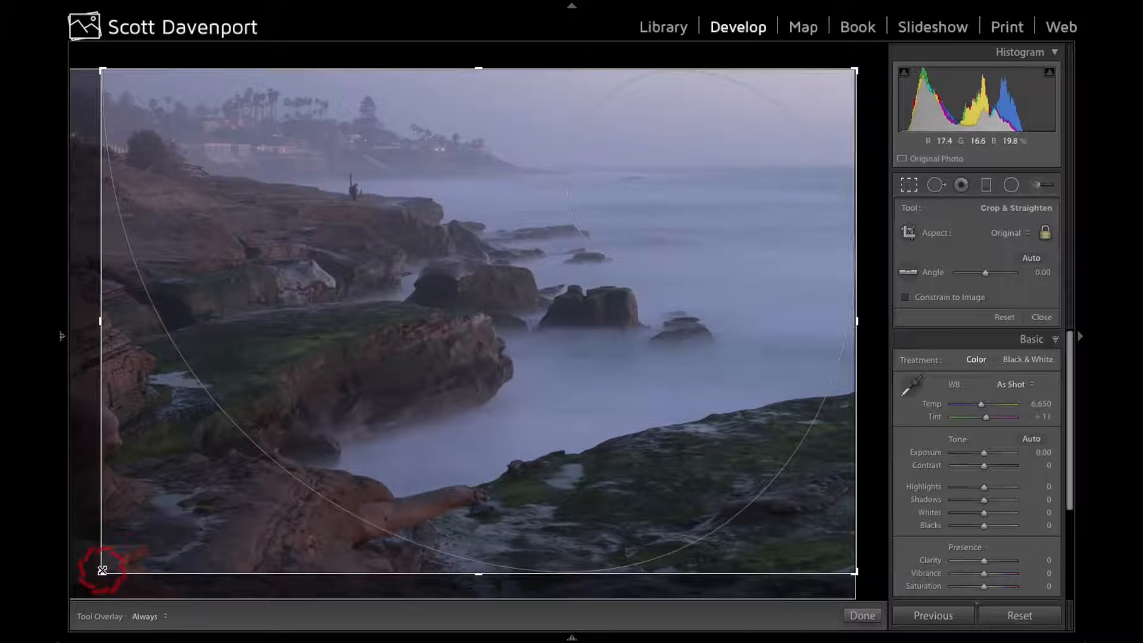
left_click_drag(102, 571, 100, 572)
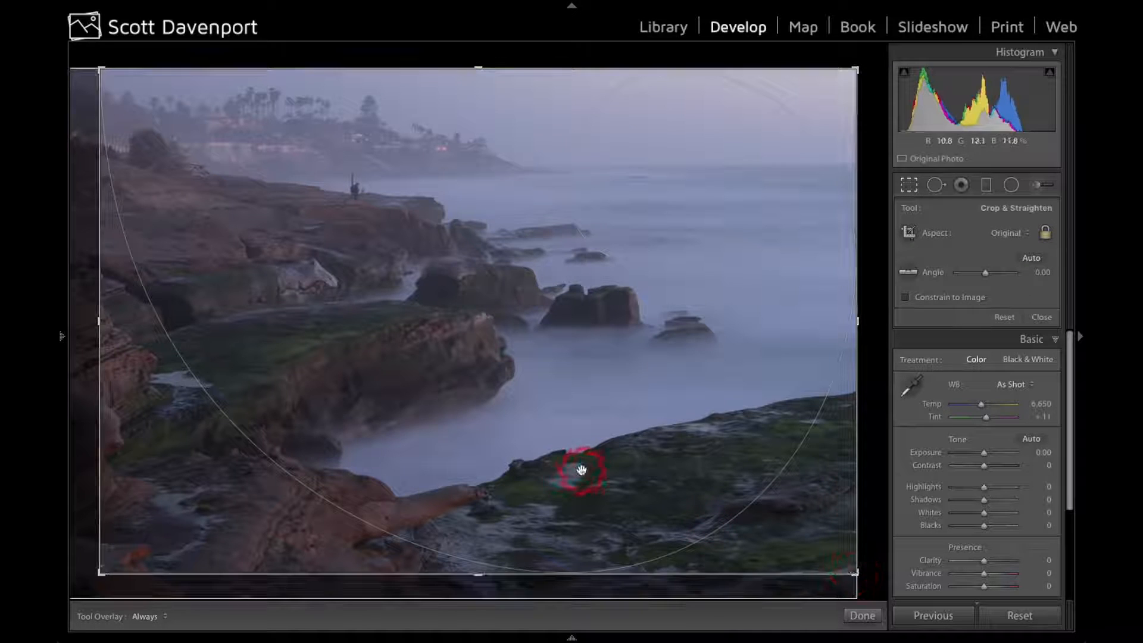
left_click_drag(202, 309, 213, 308)
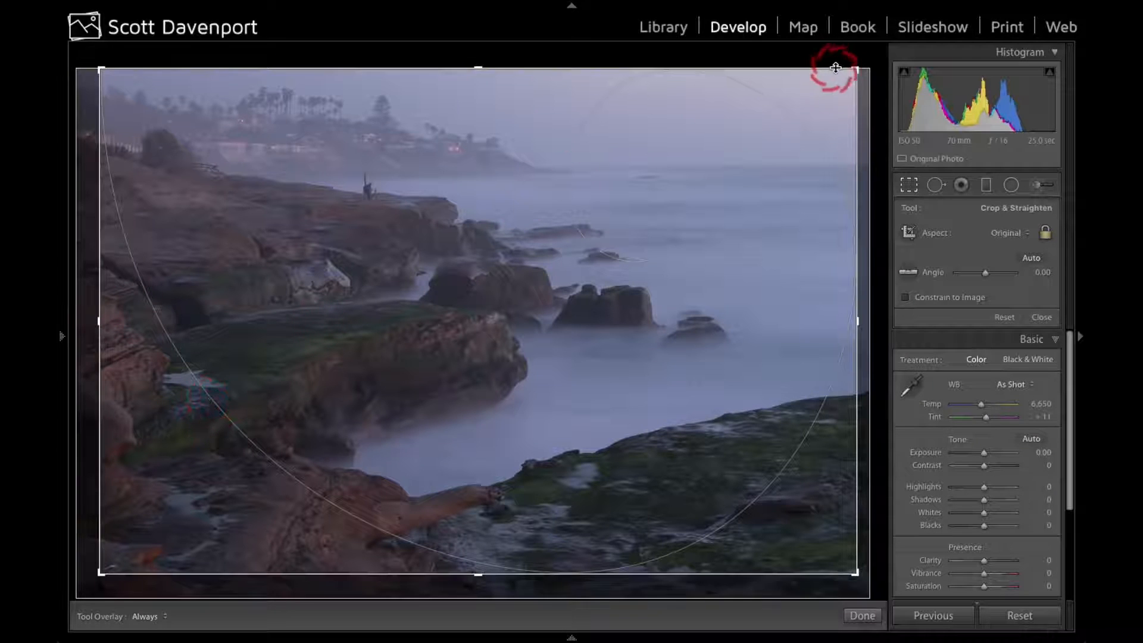
left_click_drag(855, 70, 837, 80)
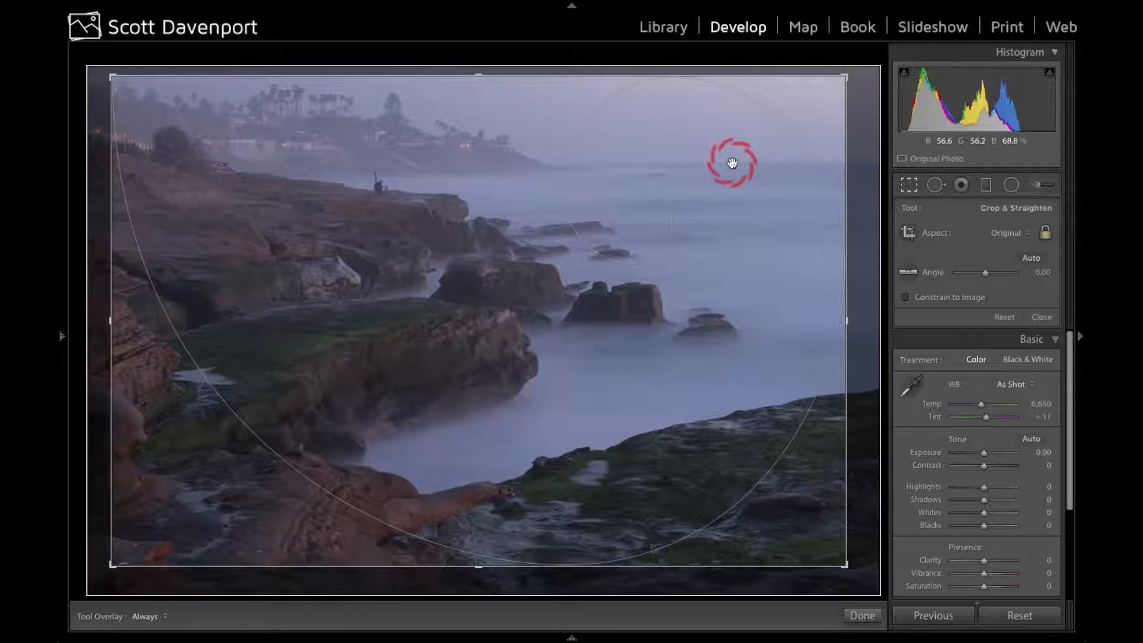
key("Return")
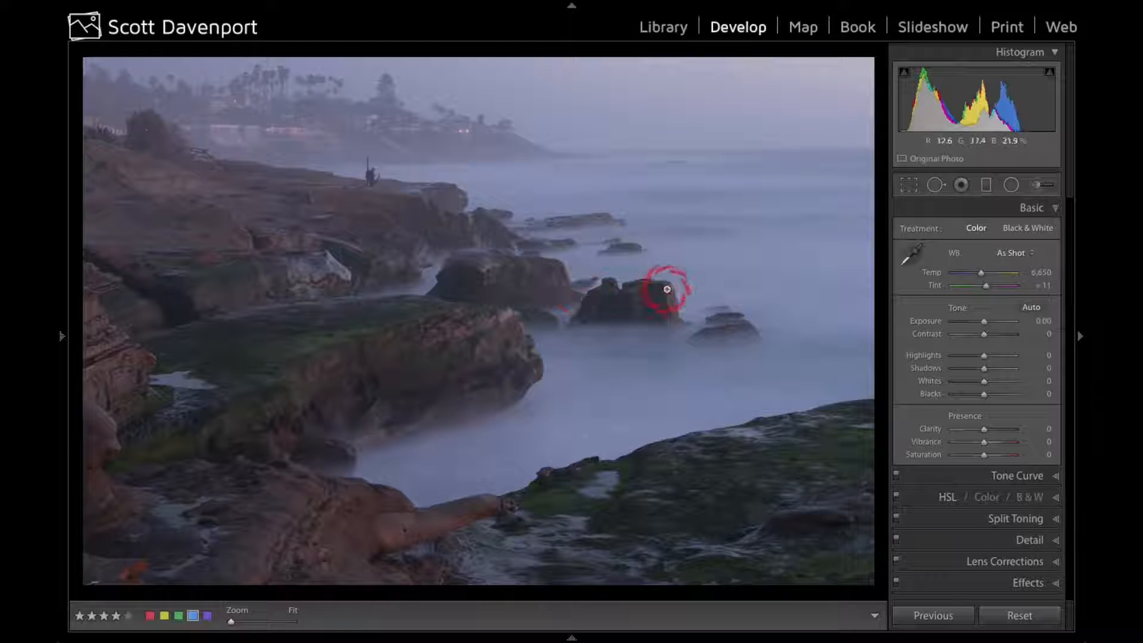
Heal the dust spots in the sky at brush size 75, using Visualize Spots with a raised threshold, and close the spot healing tool
key("q")
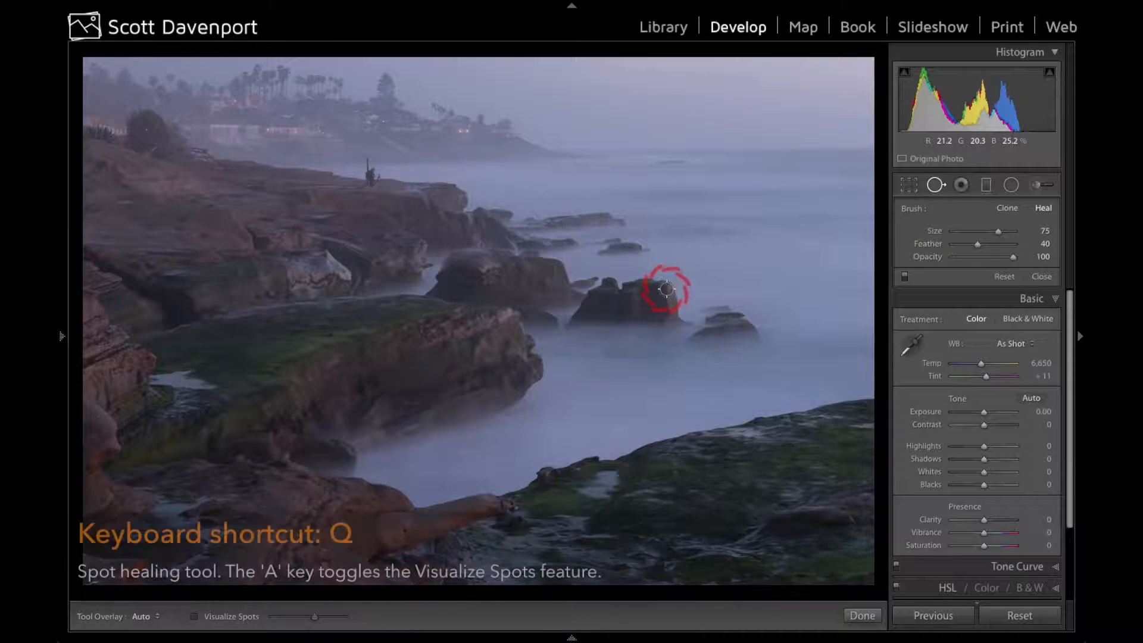
key("a")
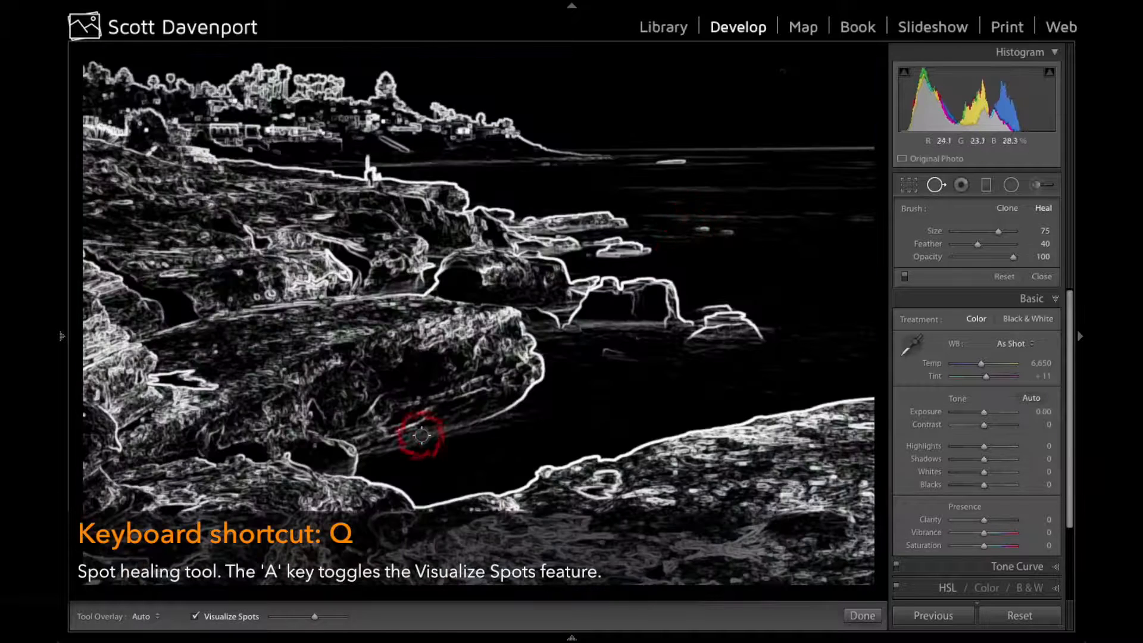
left_click(329, 618)
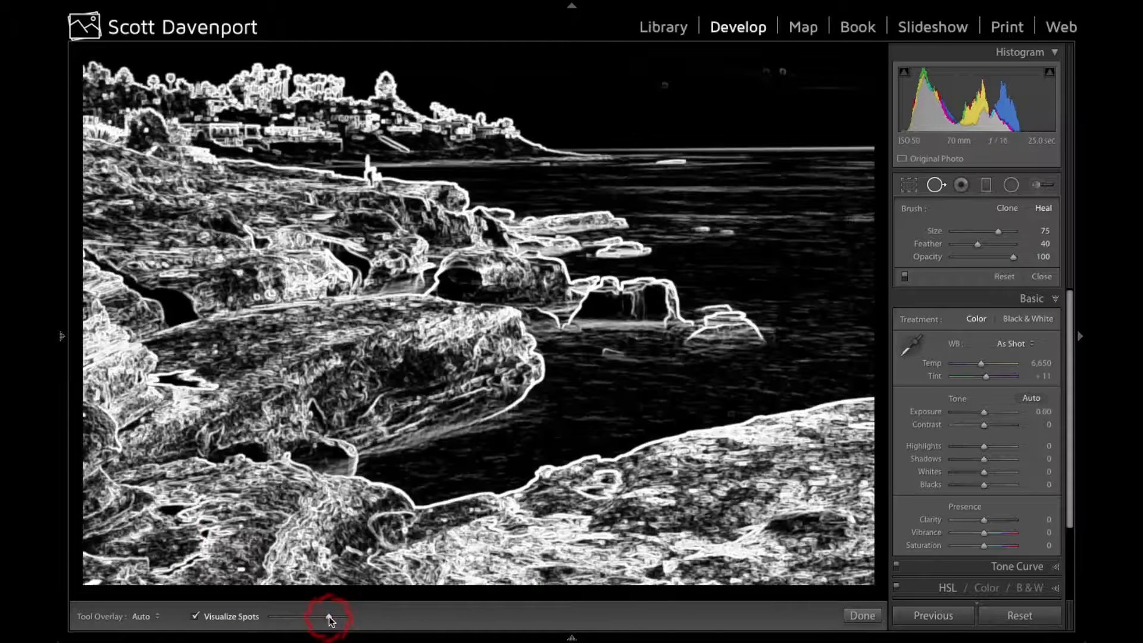
left_click(664, 87)
left_click(782, 70)
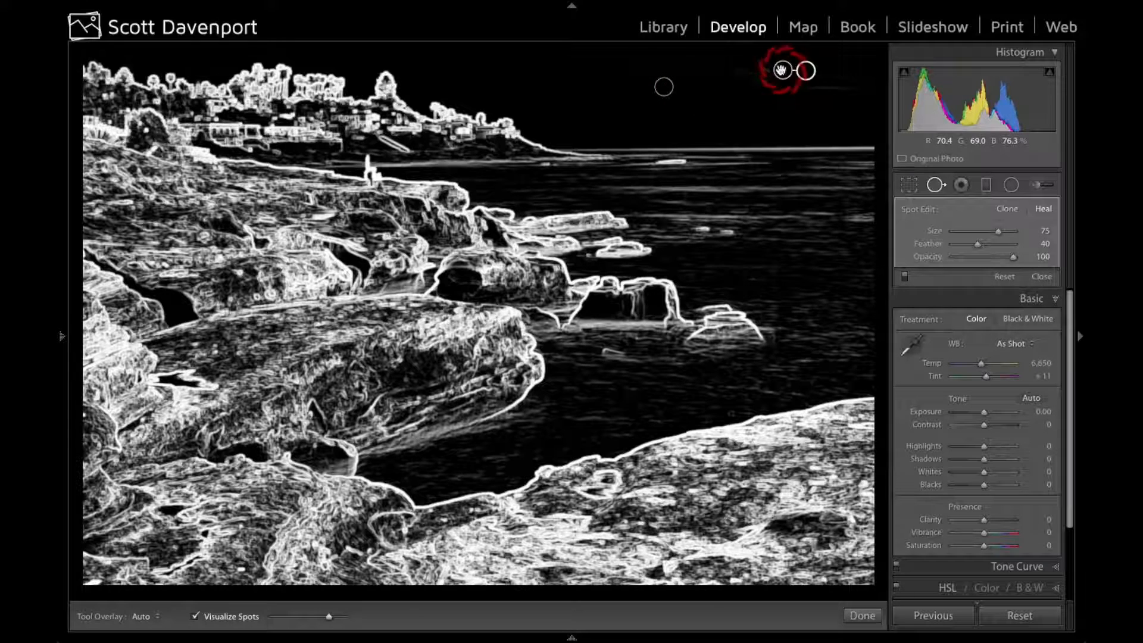
left_click(721, 66)
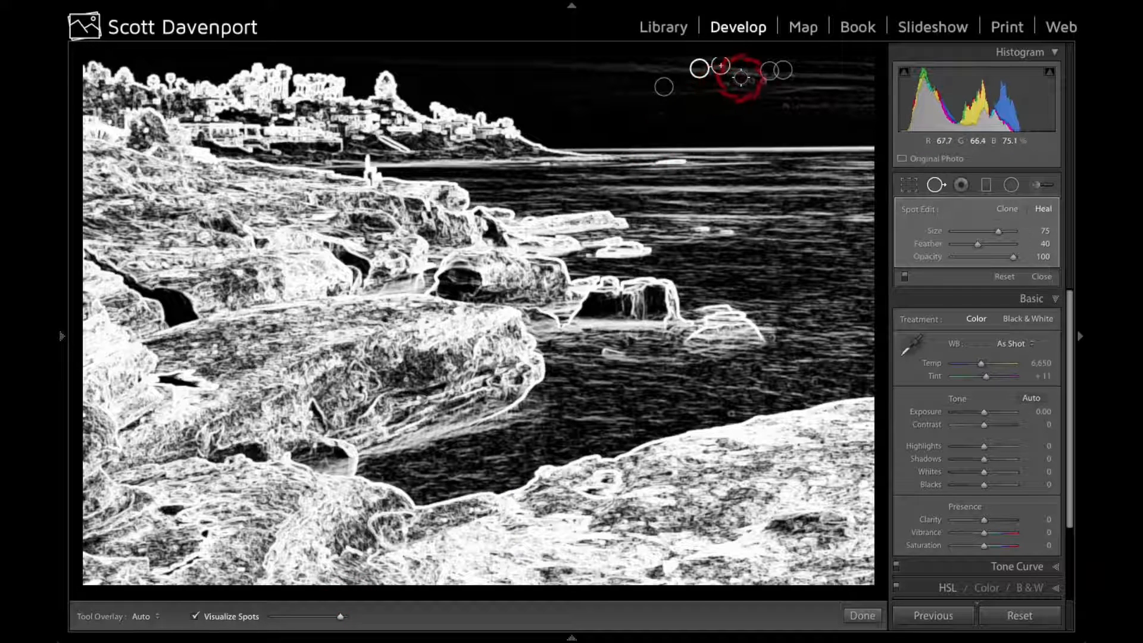
left_click(749, 82)
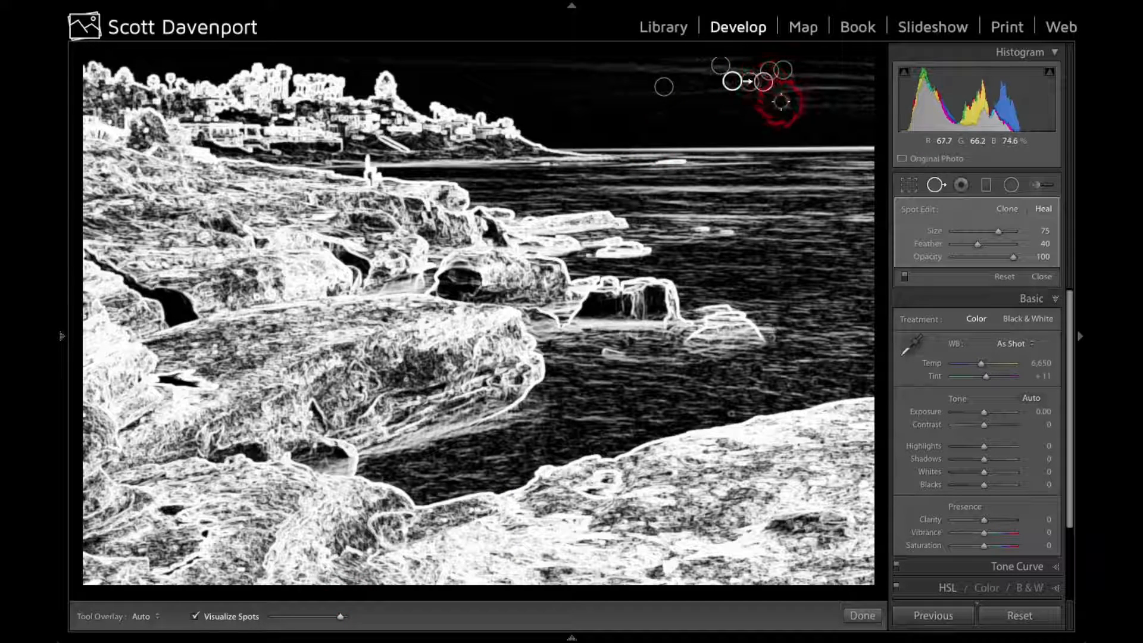
left_click(729, 85)
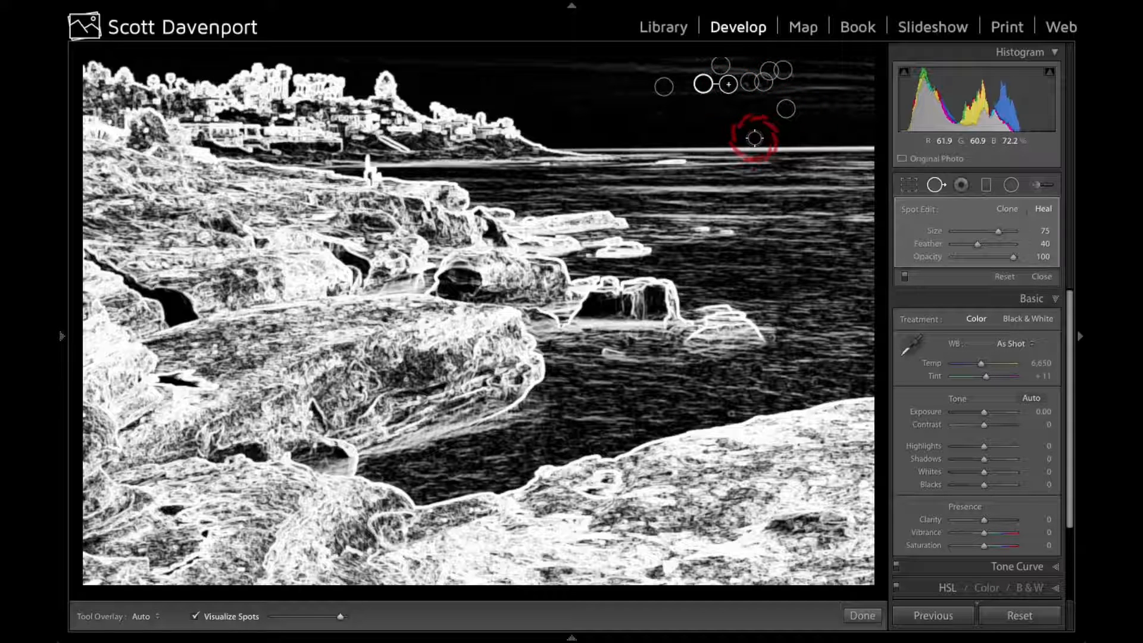
key("a")
key("q")
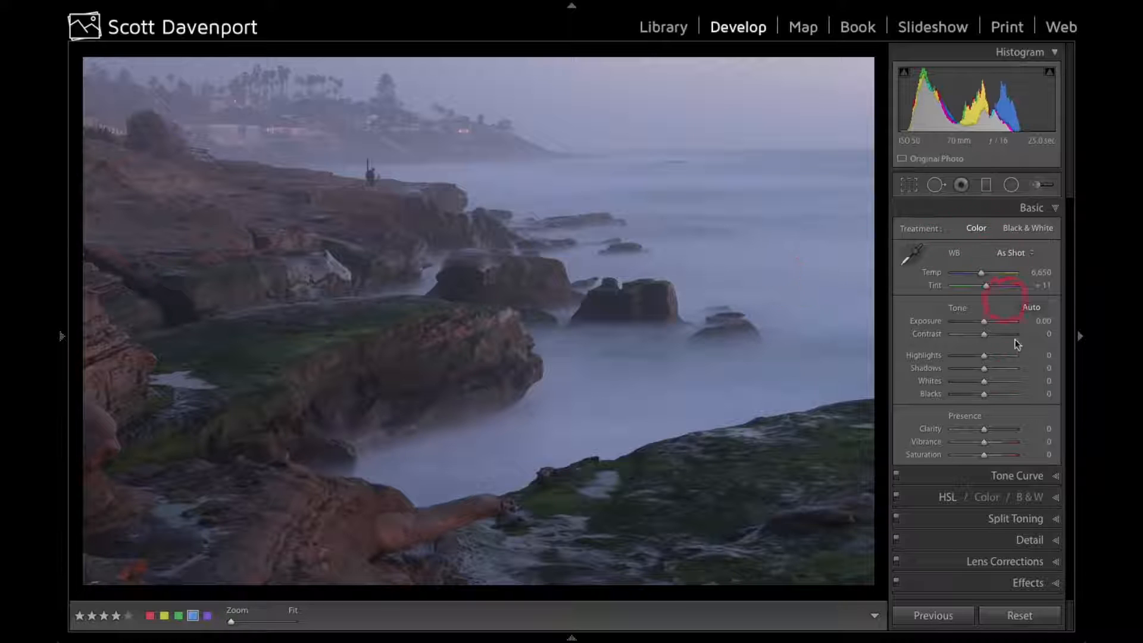
Enable lens profile corrections for the photo and return to the Basic adjustments
left_click(1019, 562)
left_click(932, 359)
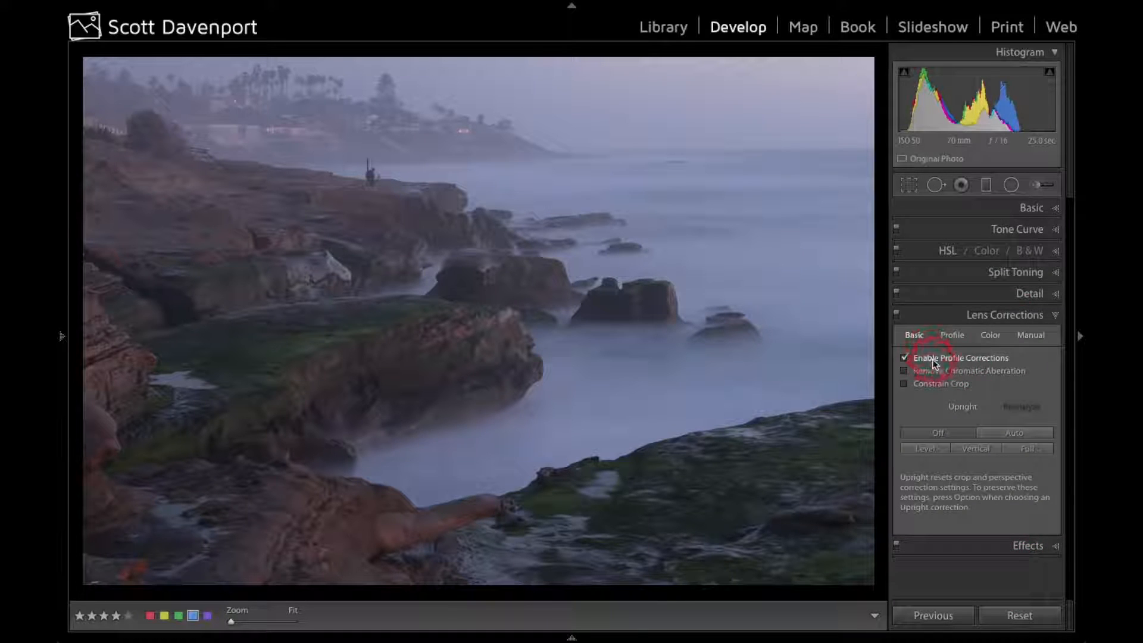
left_click(1028, 208)
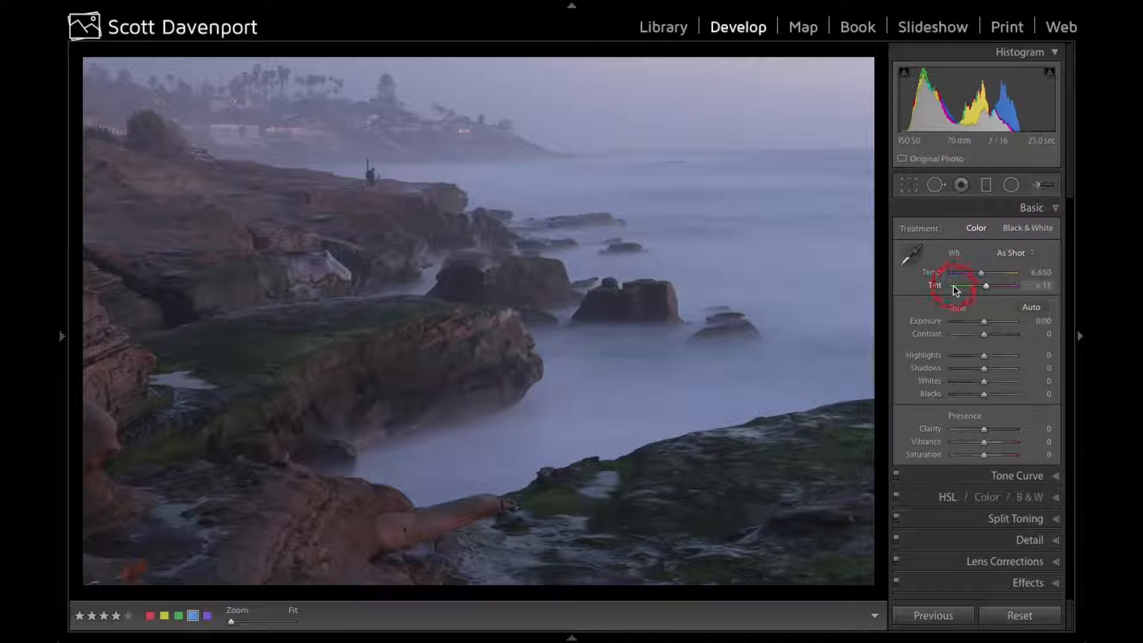
Try setting the white balance by sampling the misty water beside the foreground rocks as neutral, and undo it
left_click_drag(911, 259, 513, 451)
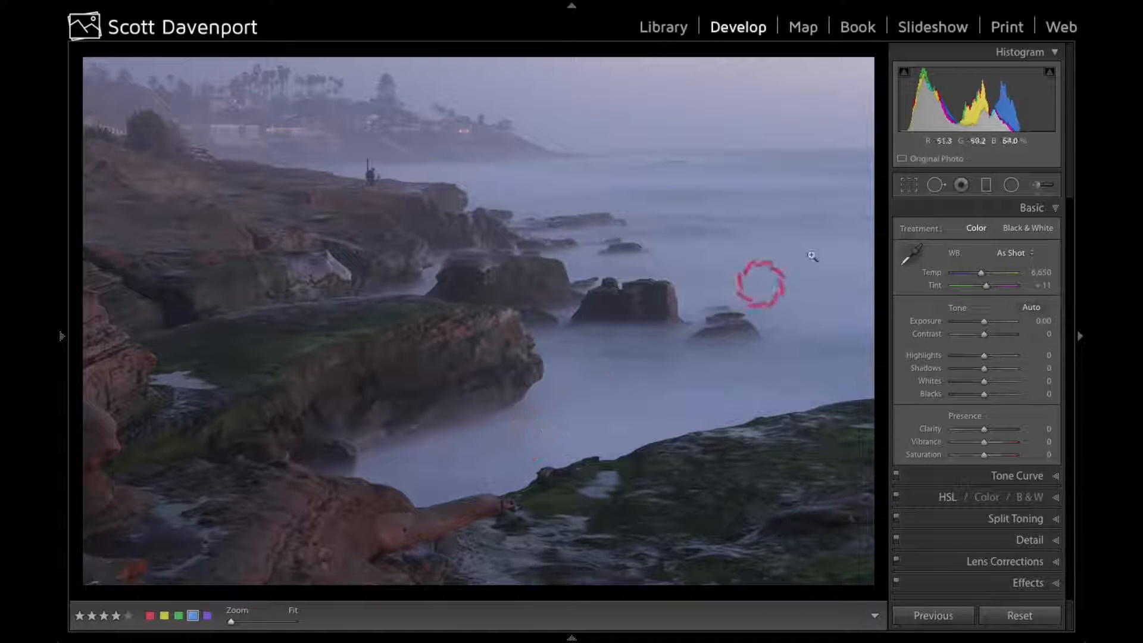
left_click(911, 253)
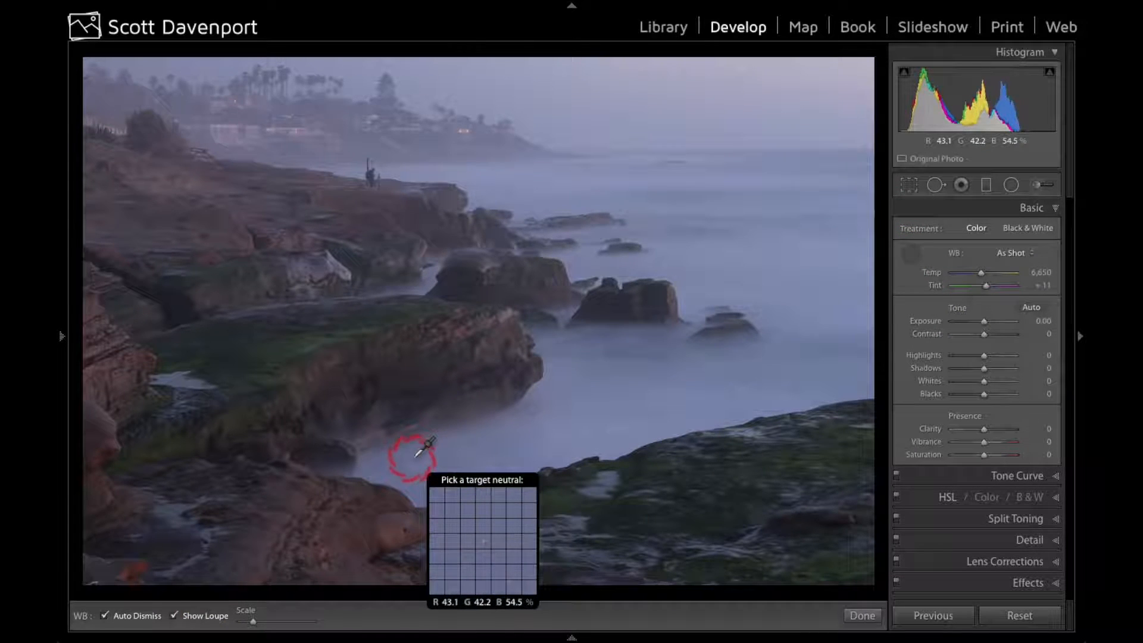
left_click(415, 458)
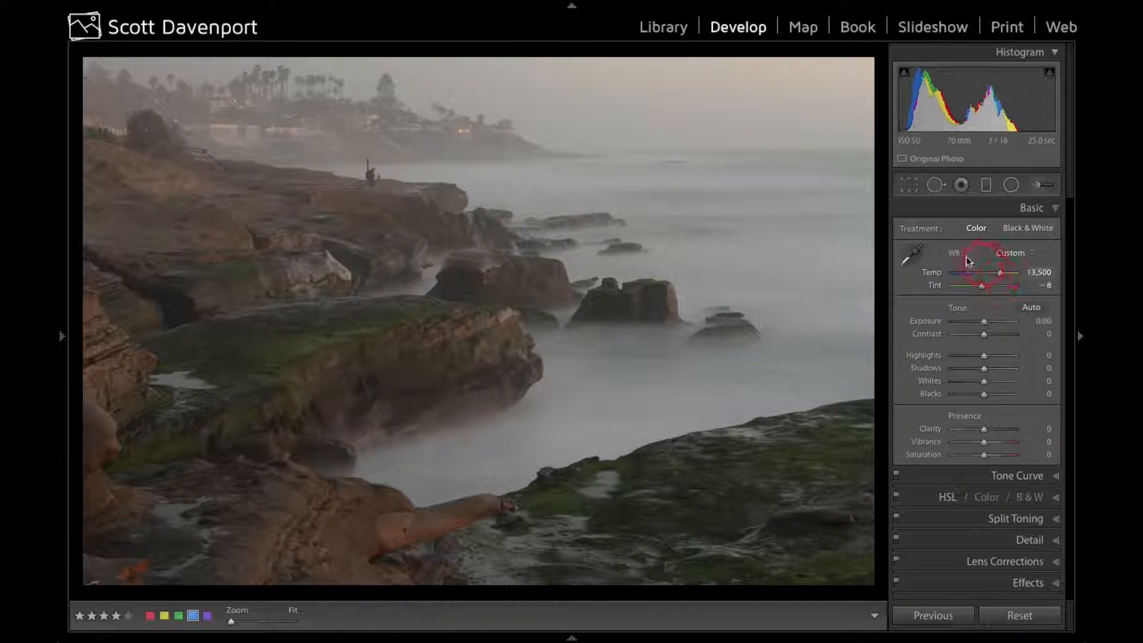
key("ctrl+z")
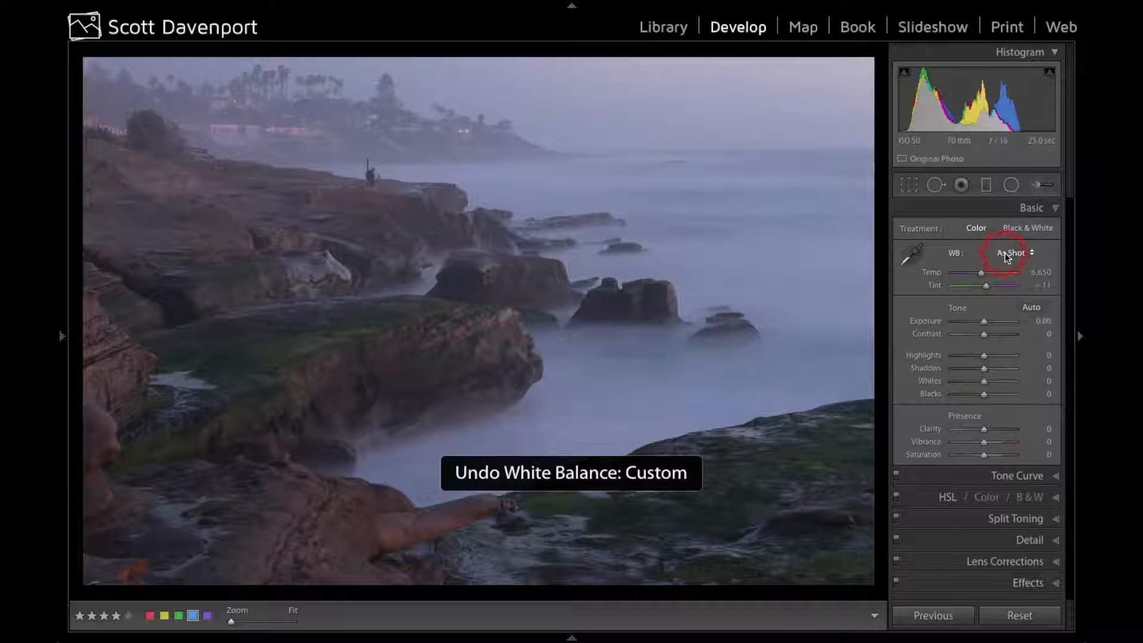
Apply the Auto white balance, and fine-tune it to a temperature of 6,883 and a tint of +24
left_click(1007, 253)
left_click(1006, 261)
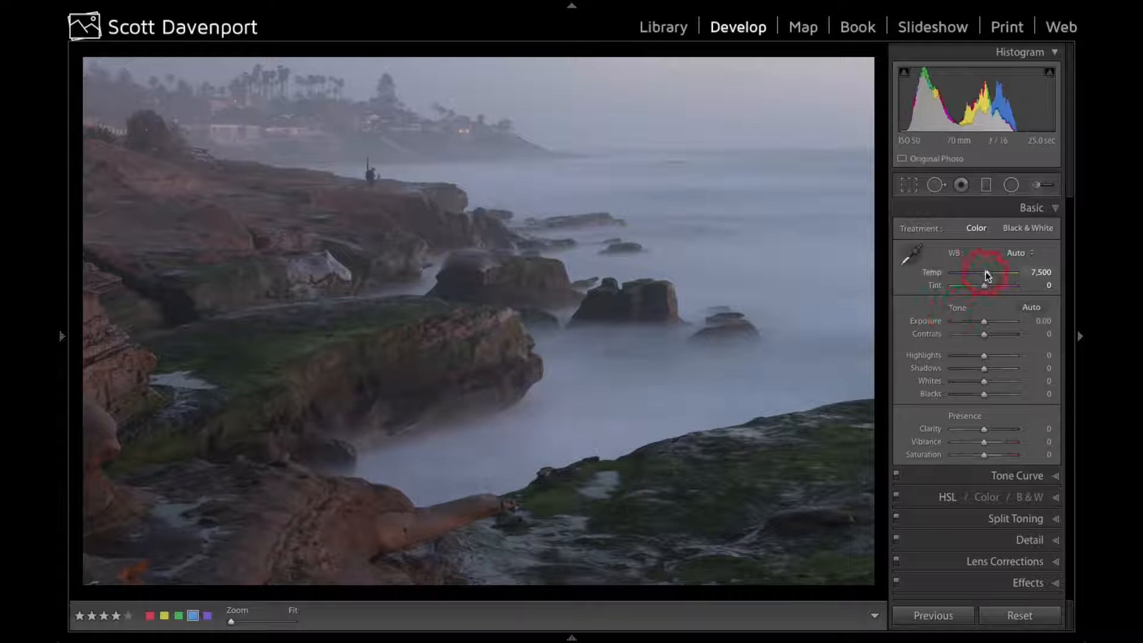
left_click_drag(985, 273, 984, 284)
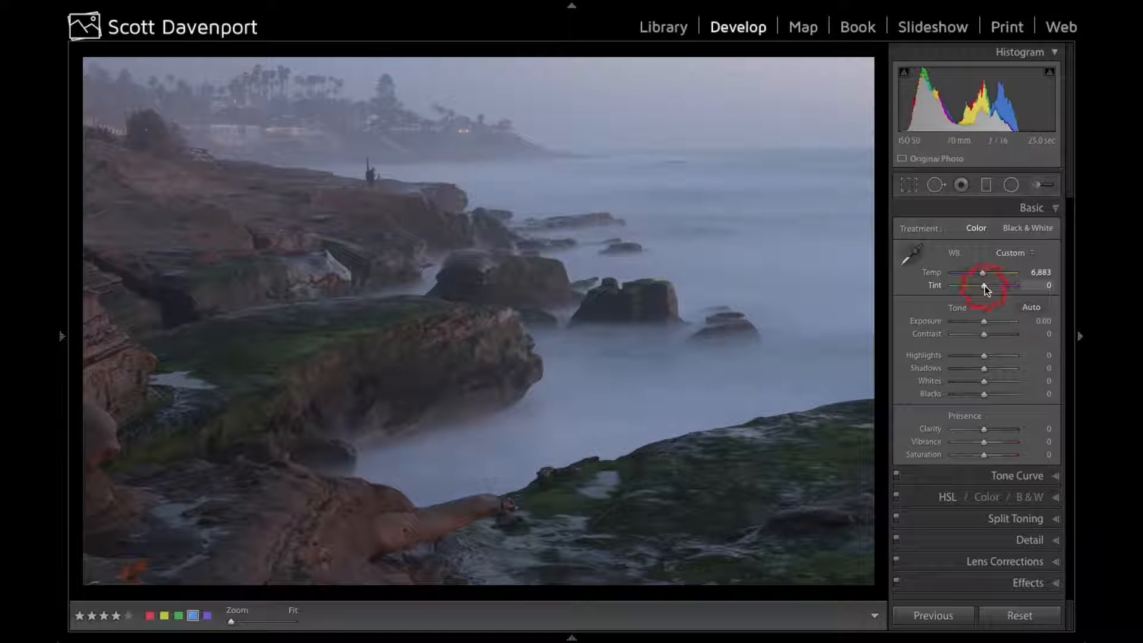
left_click_drag(984, 284, 991, 284)
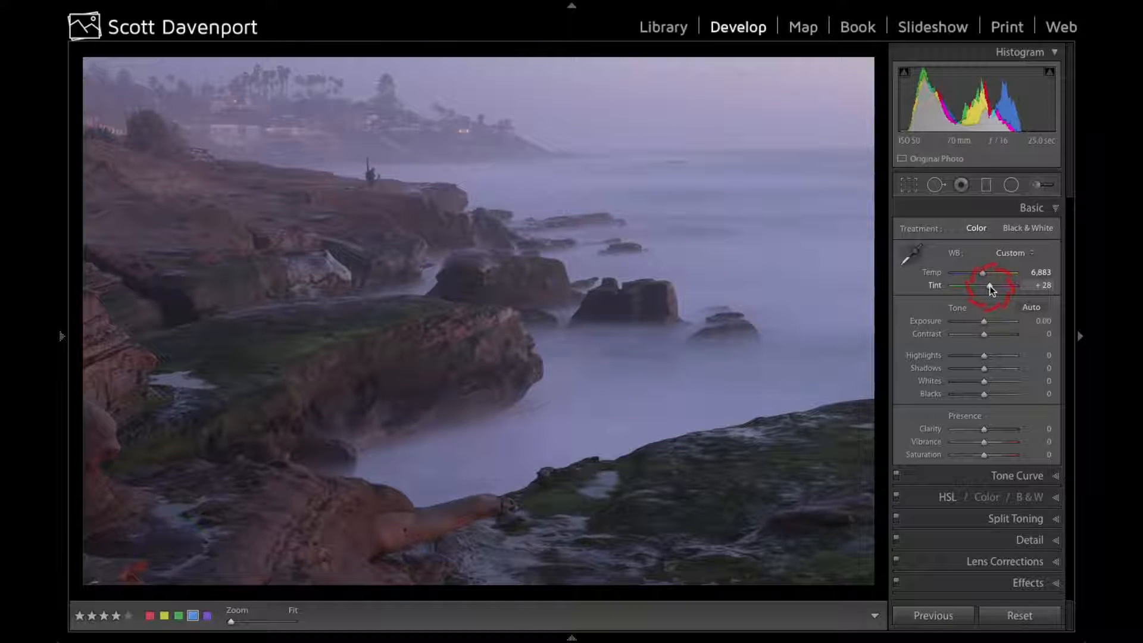
left_click_drag(989, 286, 988, 286)
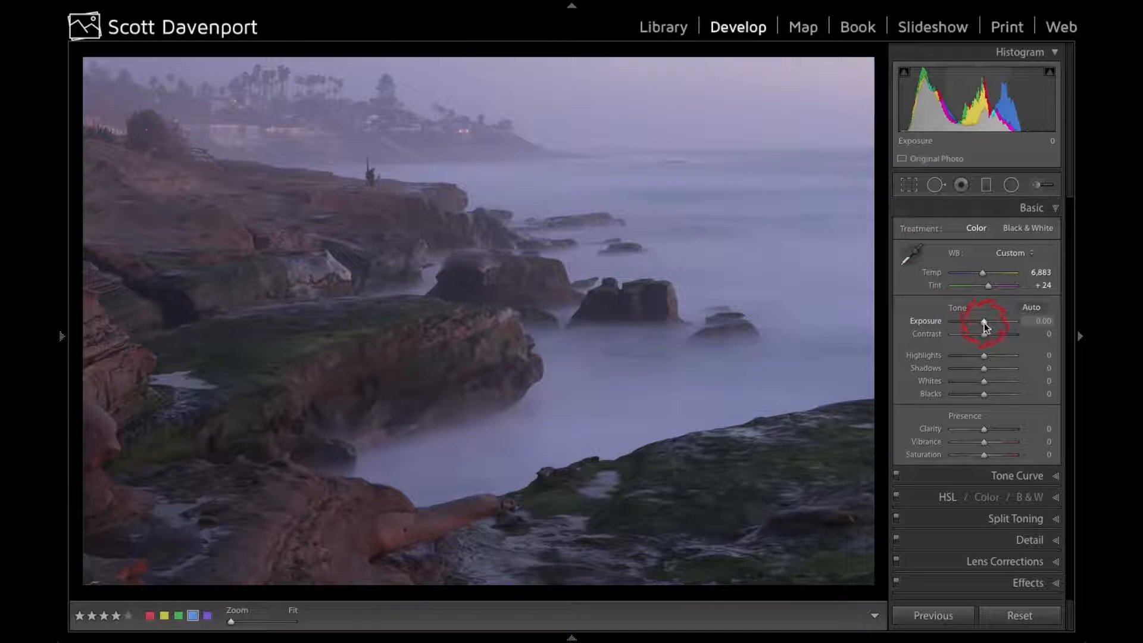
Try raising the exposure to +0.14, and undo the change
left_click_drag(984, 322, 985, 323)
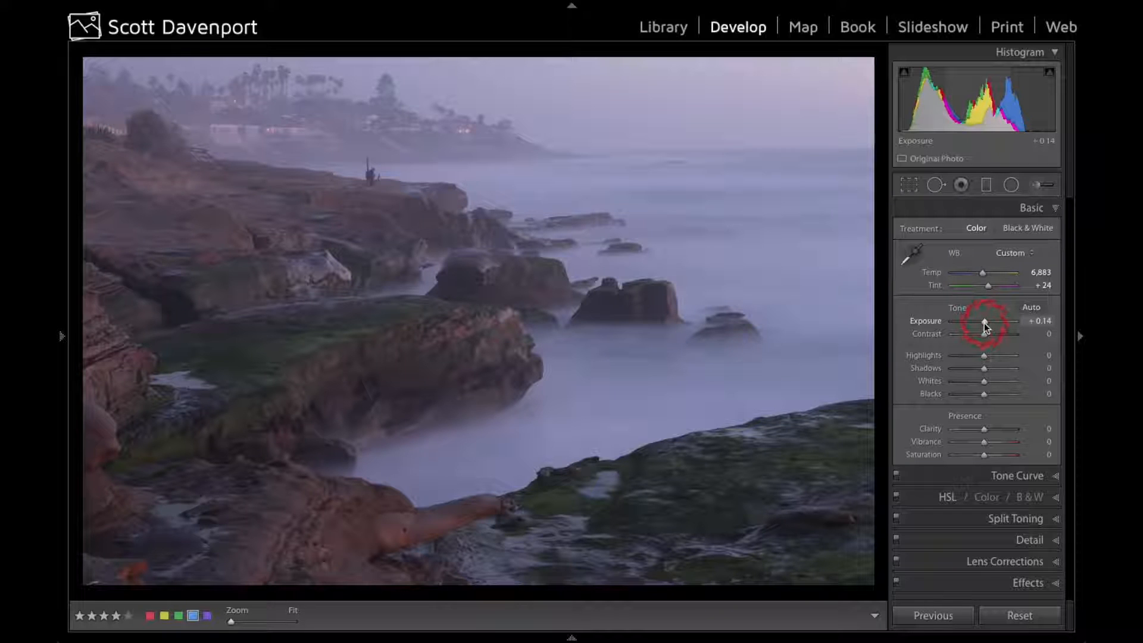
key("ctrl+z")
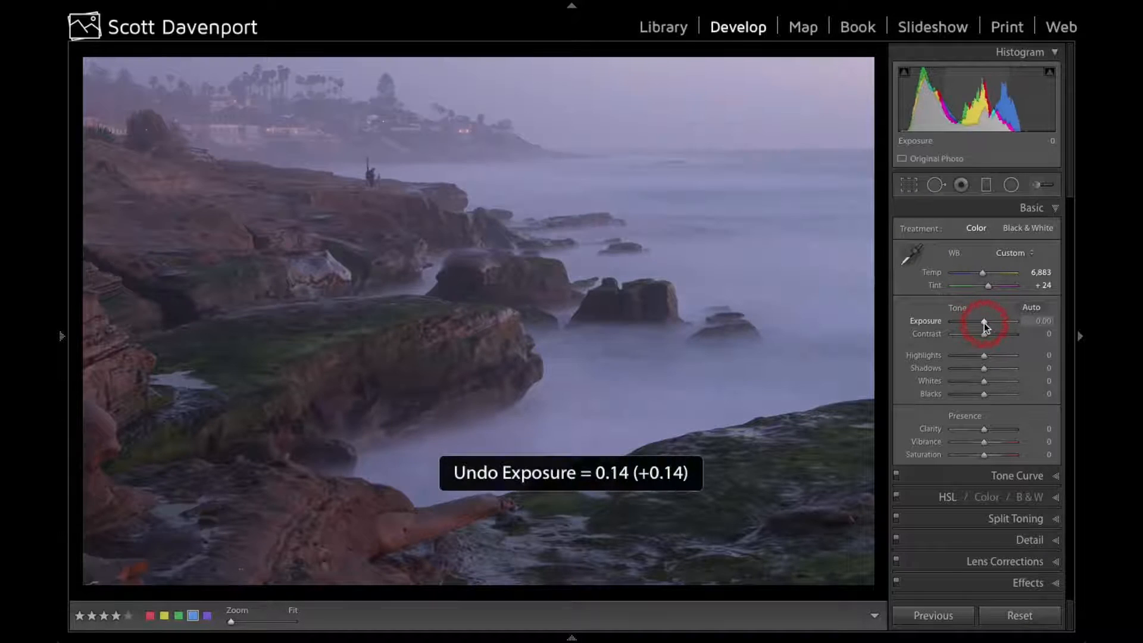
Reapply the +0.14 exposure, and set the contrast to +29 while judging the tones in a temporary black-and-white view
key("ctrl+shift+z")
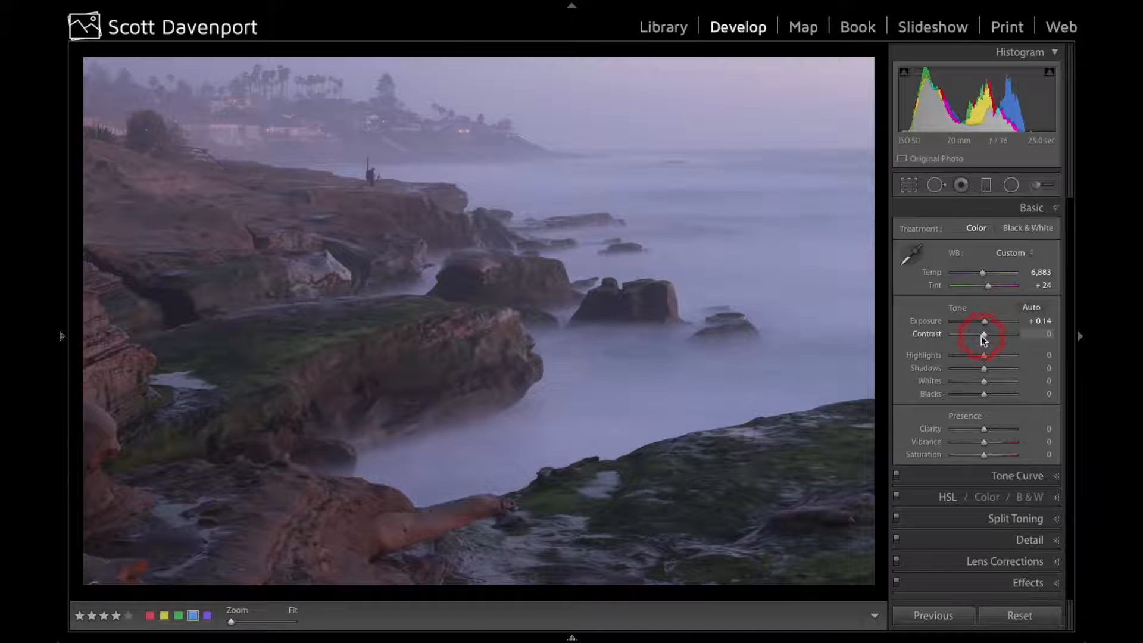
key("v")
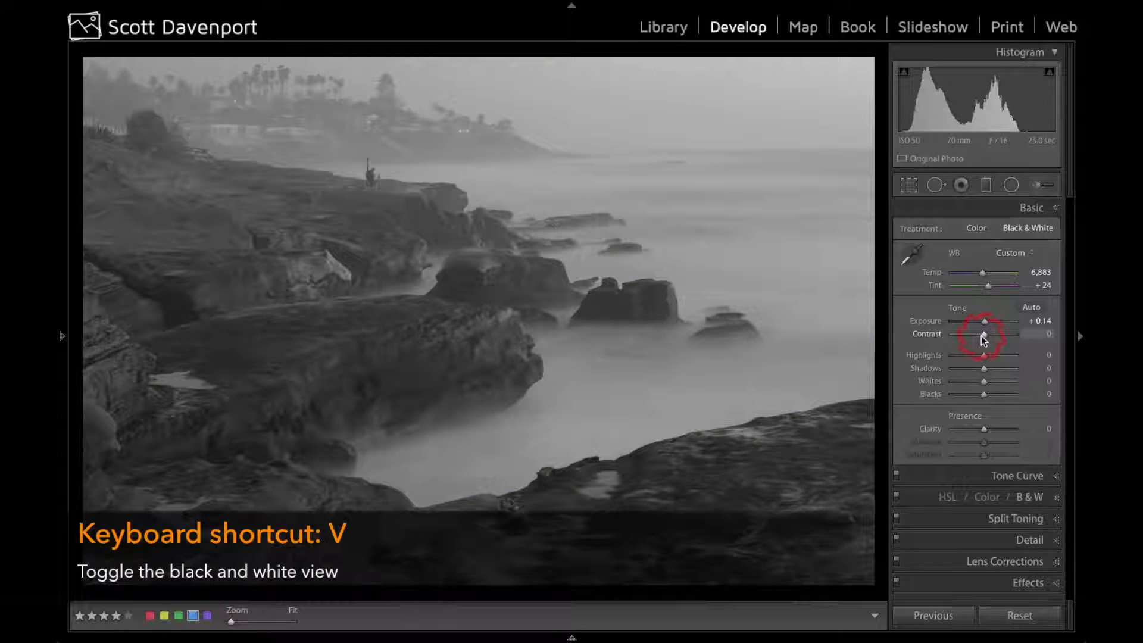
left_click_drag(982, 336, 990, 337)
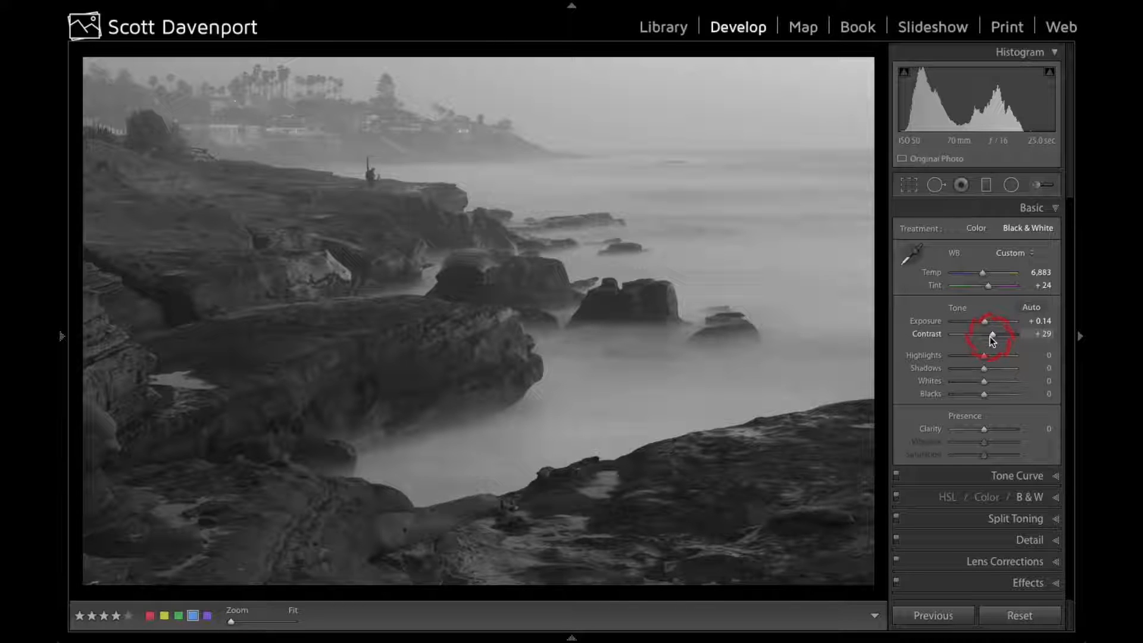
key("v")
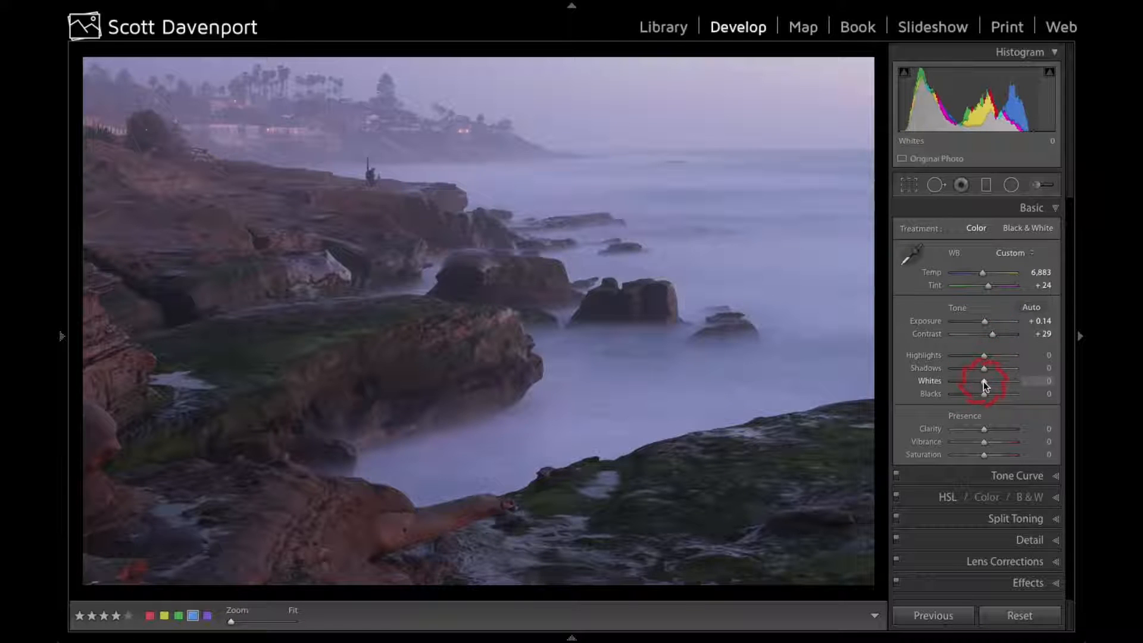
Set the whites to +36 and the blacks to -31 using the clipping preview
key("alt")
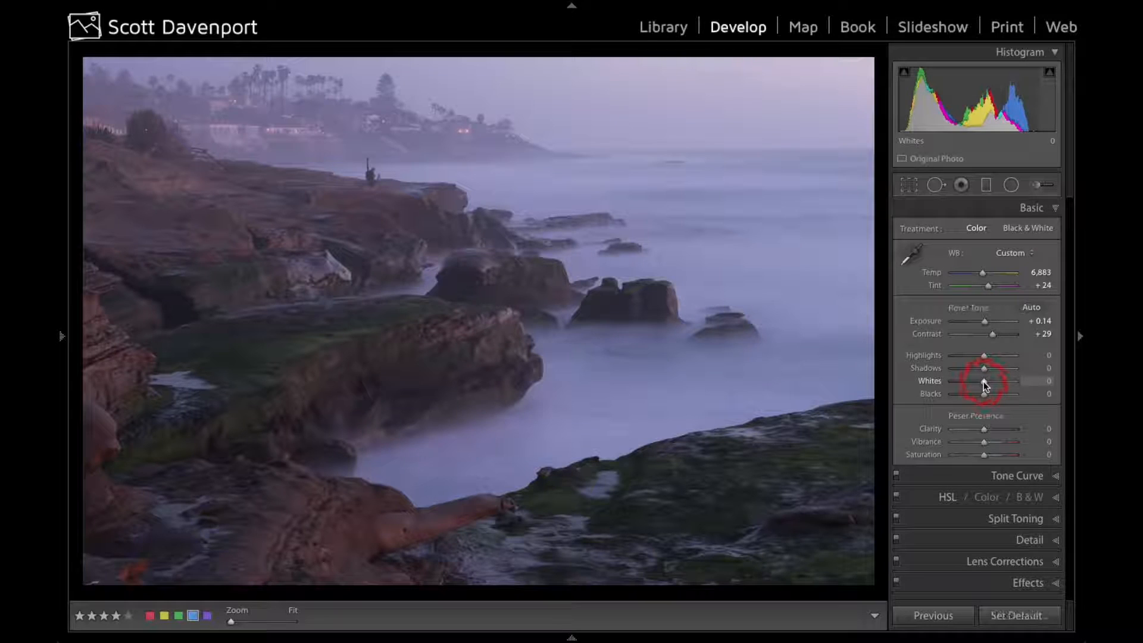
left_click(984, 384, "alt")
left_click_drag(984, 382, 996, 384)
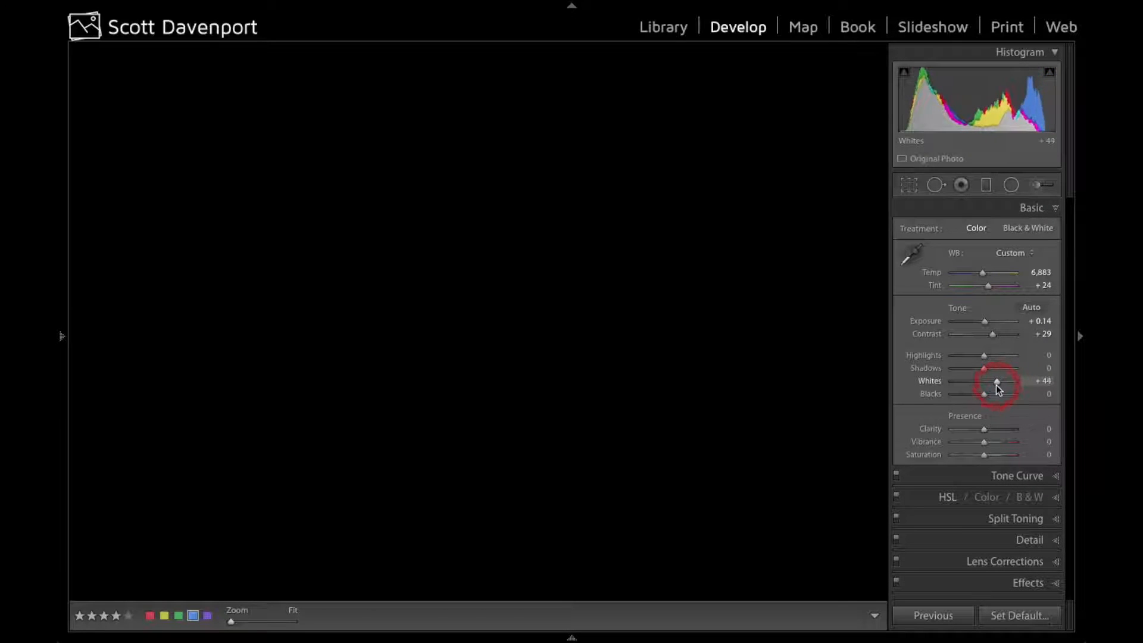
left_click_drag(996, 385, 995, 384)
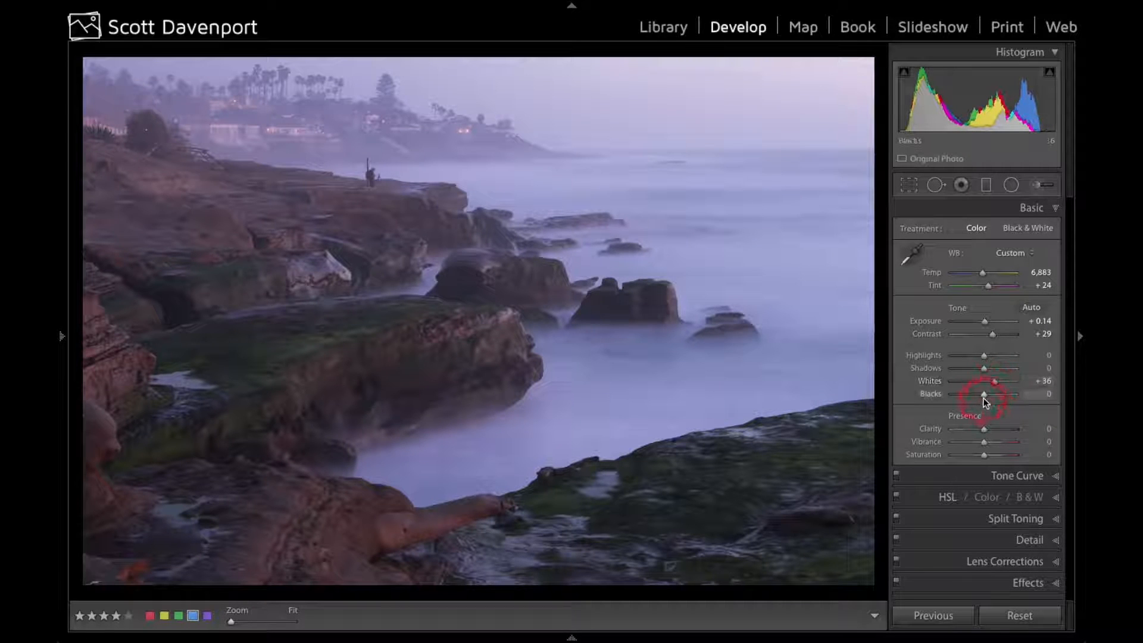
key("alt")
left_click_drag(984, 391, 975, 392)
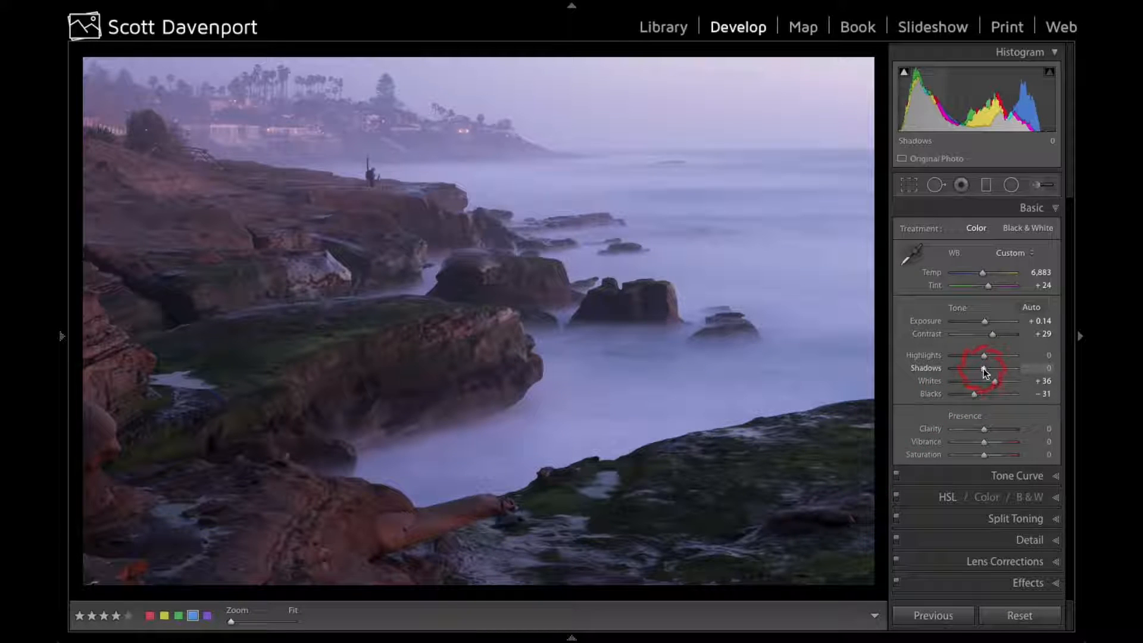
Raise the shadows to +35, and try lowering the highlights to -47 before resetting them to 0
left_click_drag(987, 369, 994, 369)
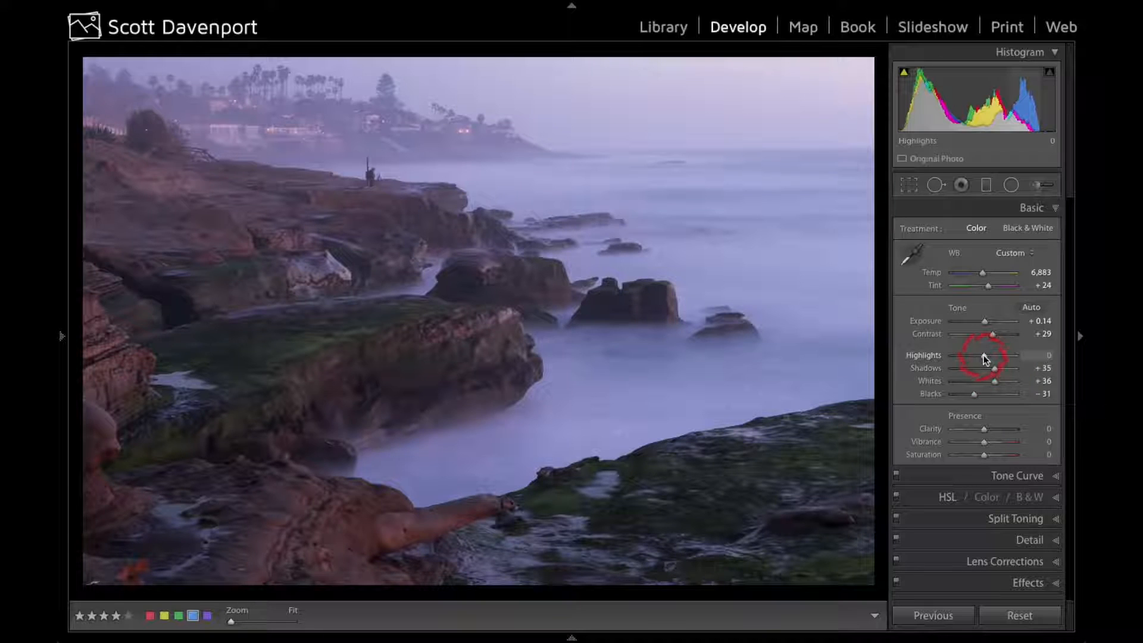
left_click_drag(983, 355, 969, 355)
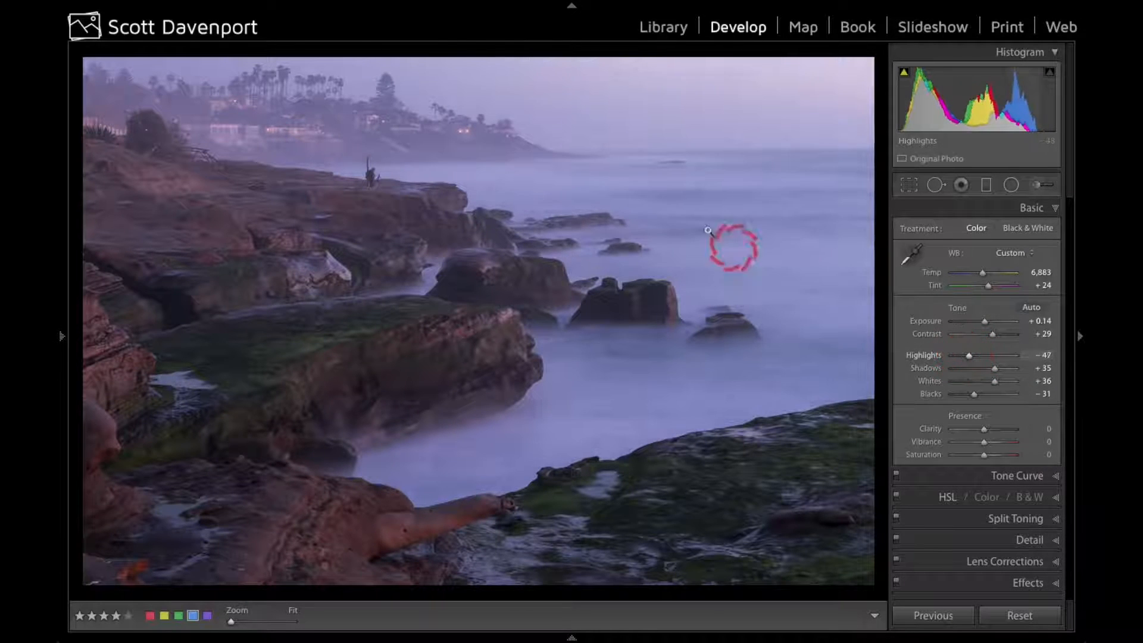
double_click(928, 354)
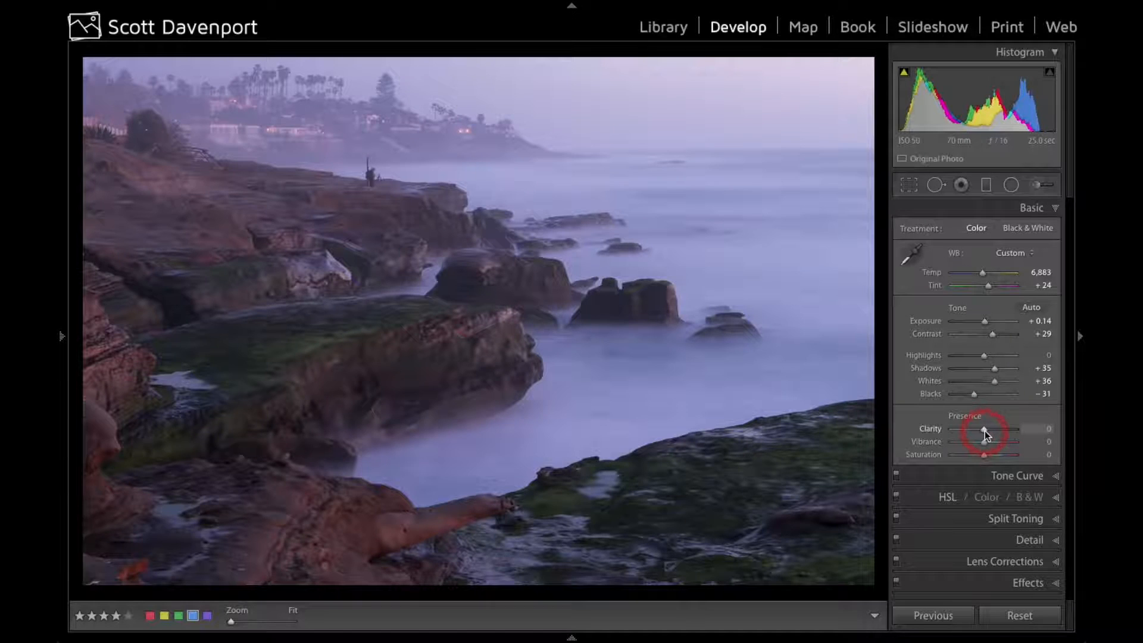
Set the clarity to +8 while judging the photo in a temporary black-and-white view
key("v")
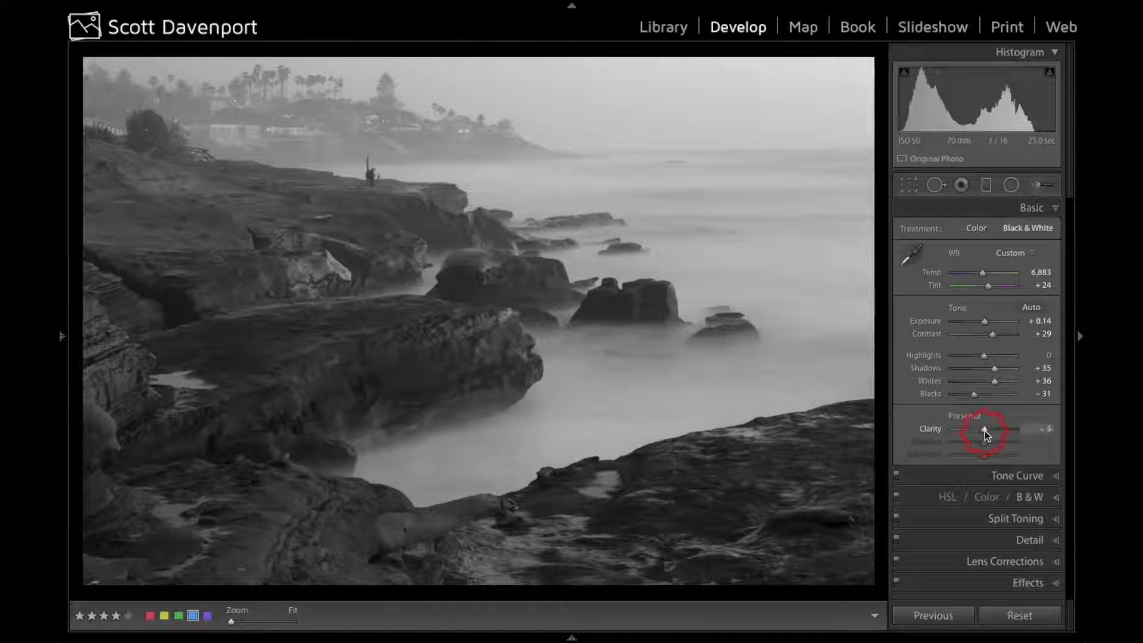
left_click_drag(985, 430, 988, 431)
key("v")
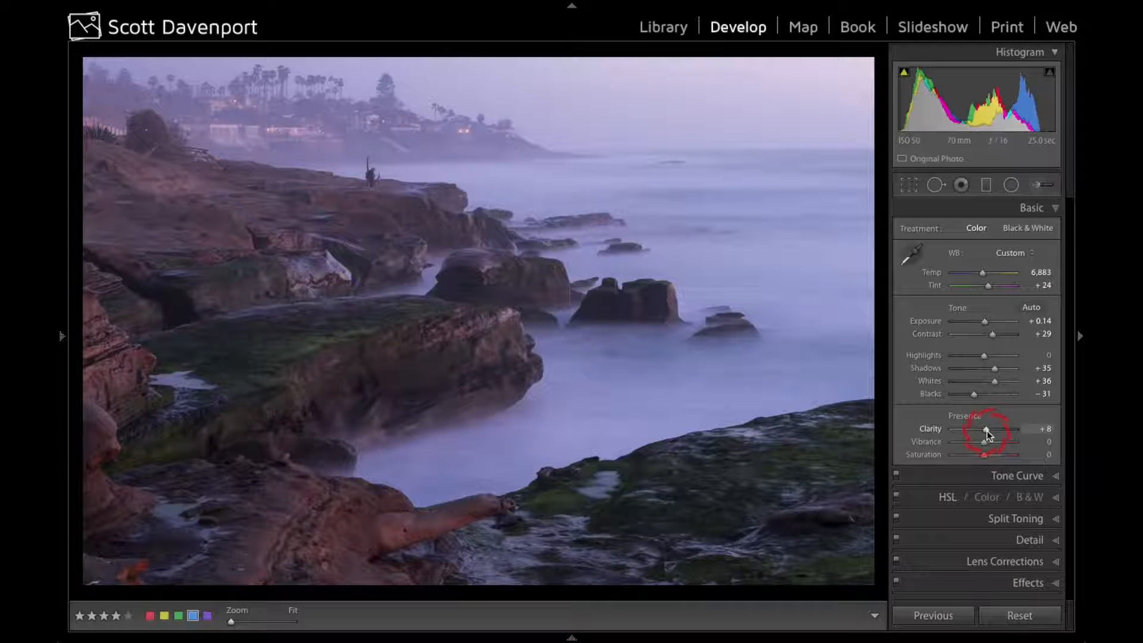
Raise the vibrance to +36, and compare the photo with its before version
left_click_drag(981, 442, 993, 442)
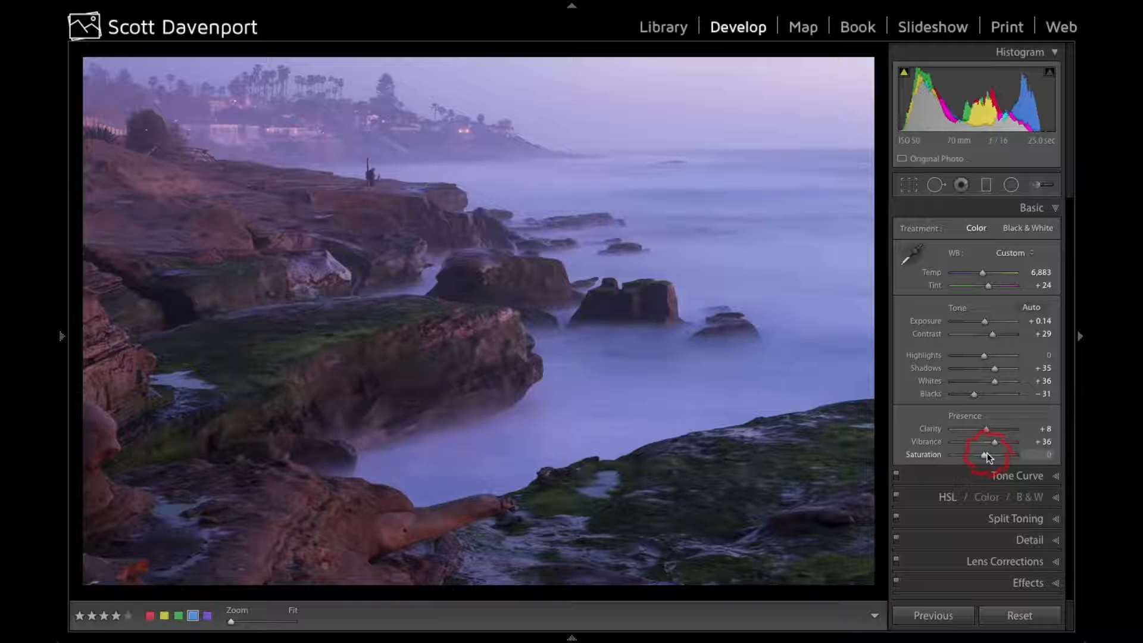
key("backslash")
key("backslash")
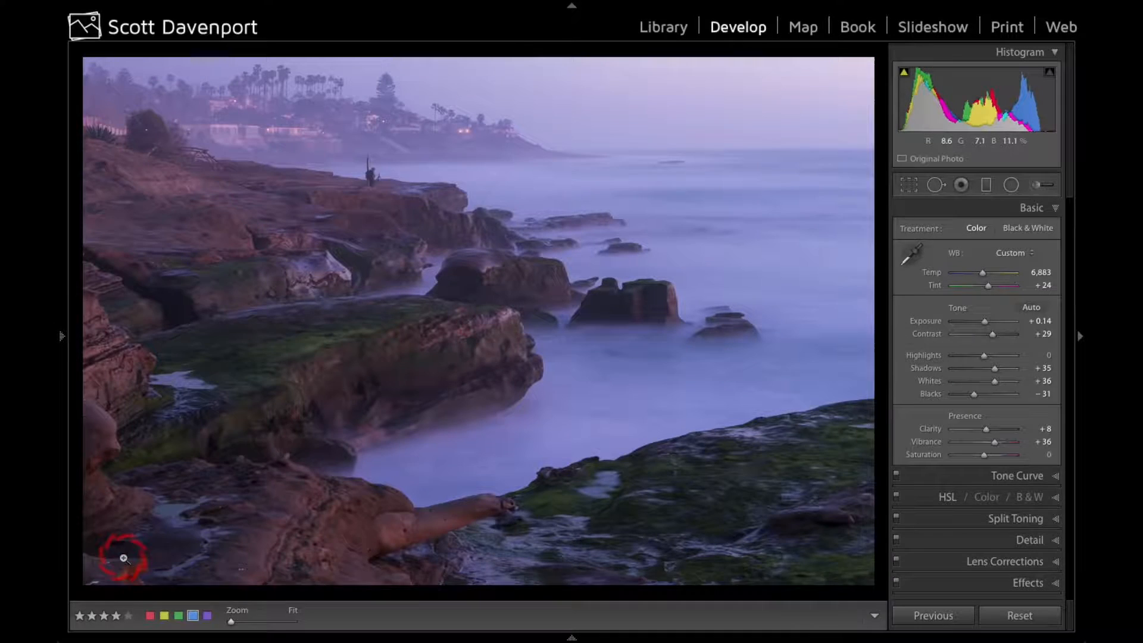
Reframe the crop to include more of the cliff and rocks along the photo's left edge, enlarging it slightly at the original aspect ratio
key("r")
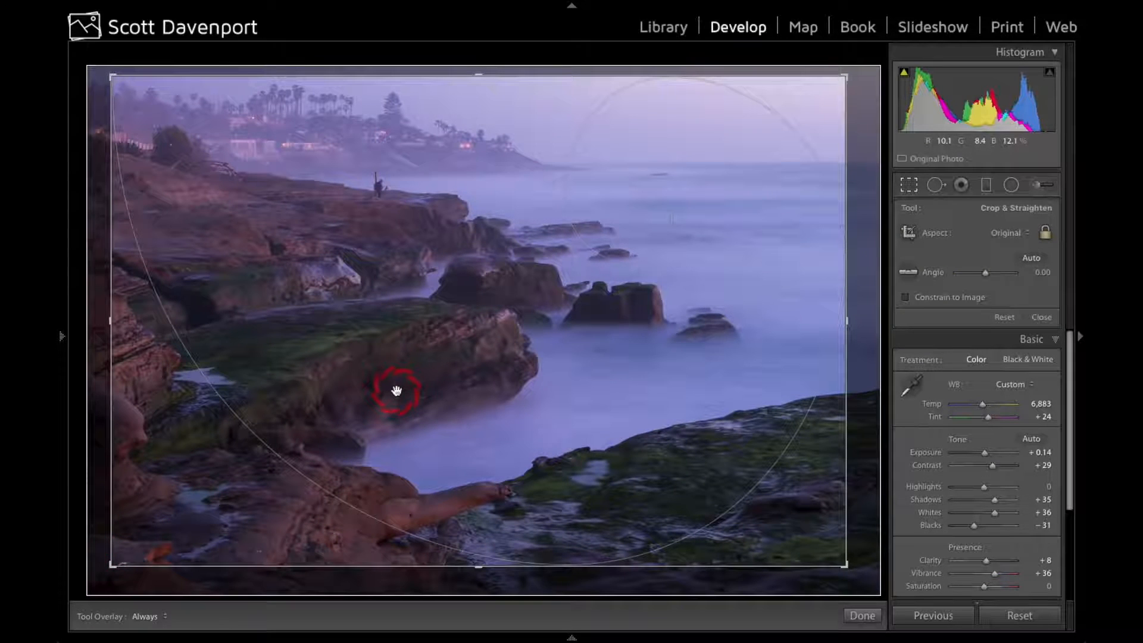
left_click_drag(397, 392, 409, 392)
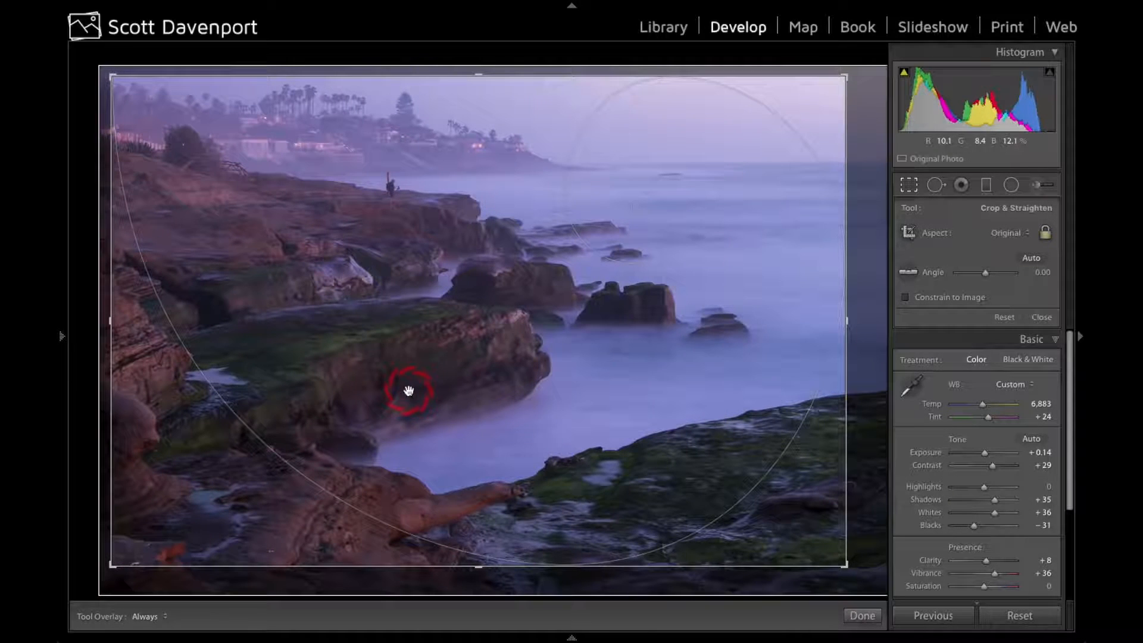
left_click_drag(837, 565, 851, 571)
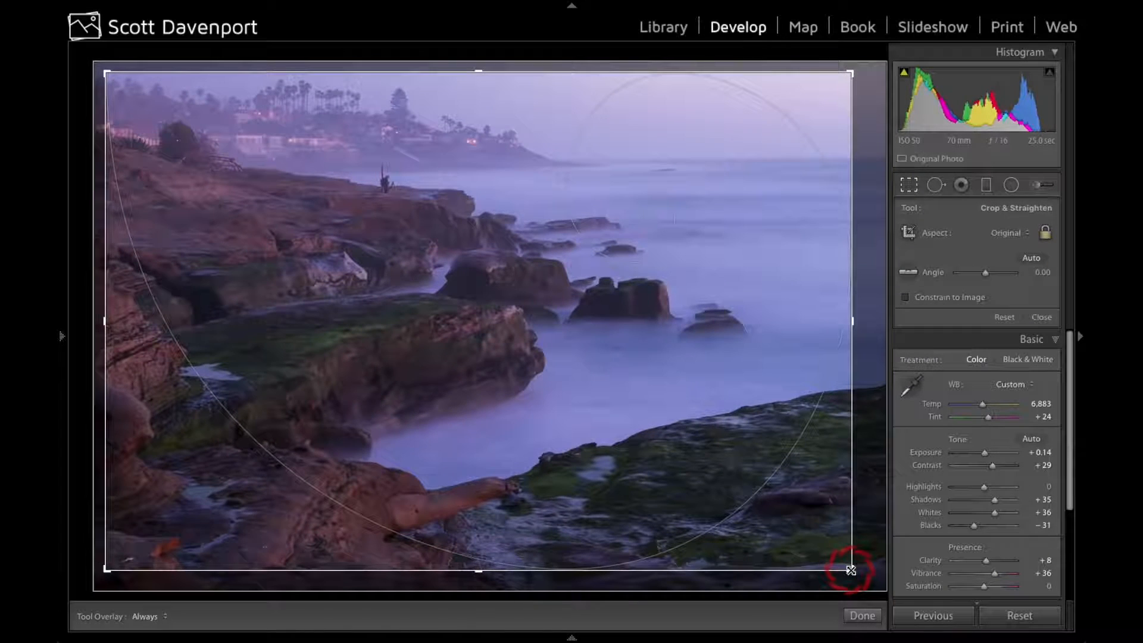
key("Return")
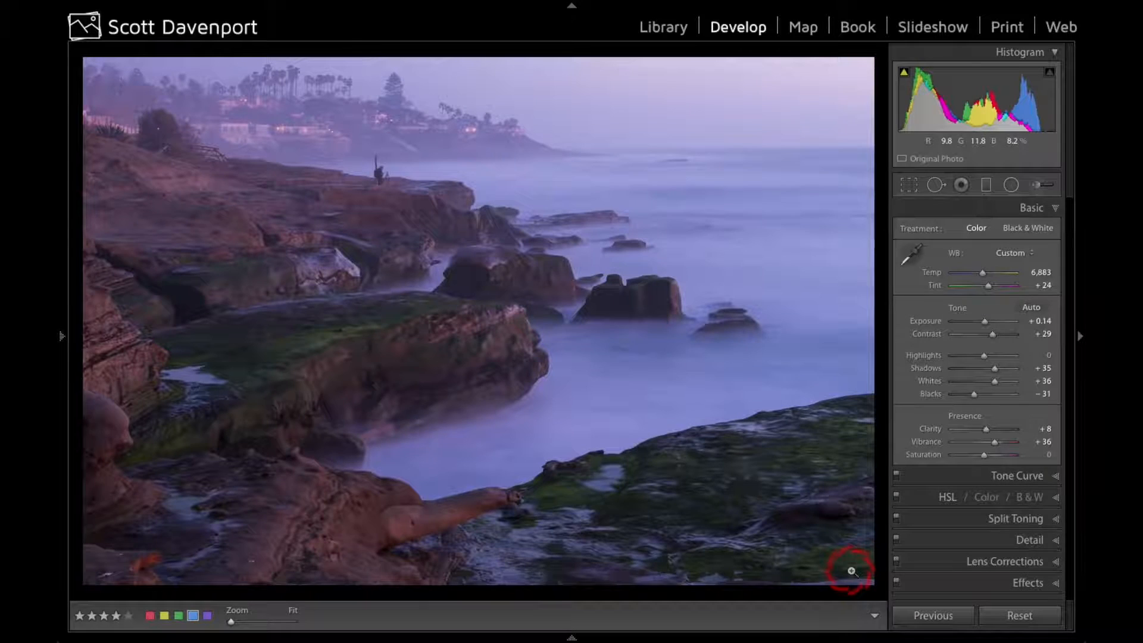
key("r")
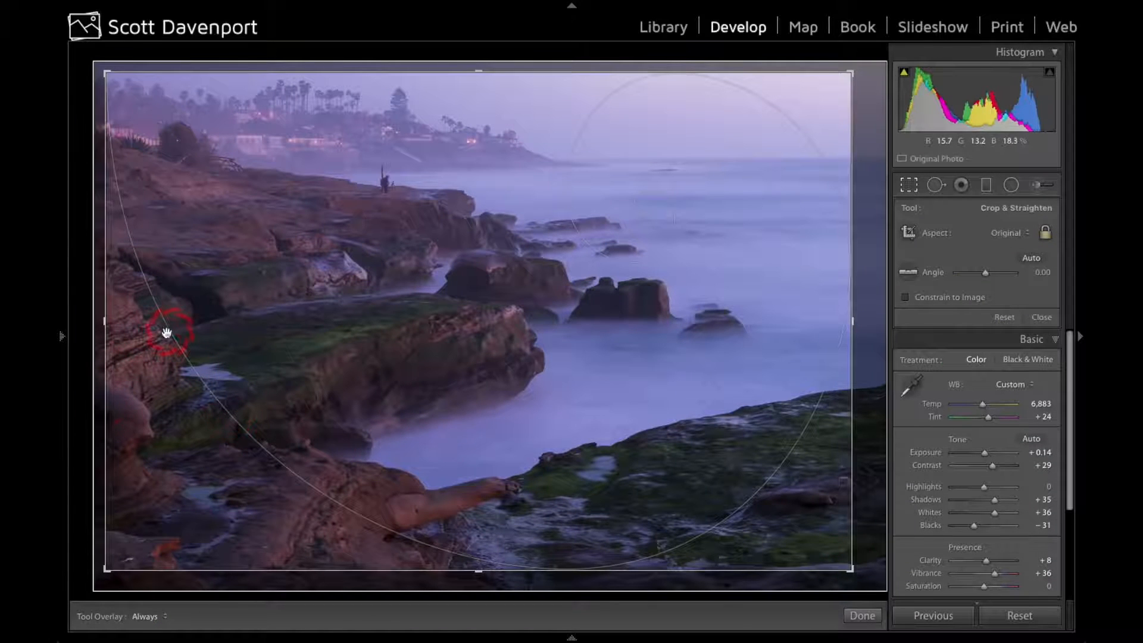
left_click_drag(159, 343, 172, 342)
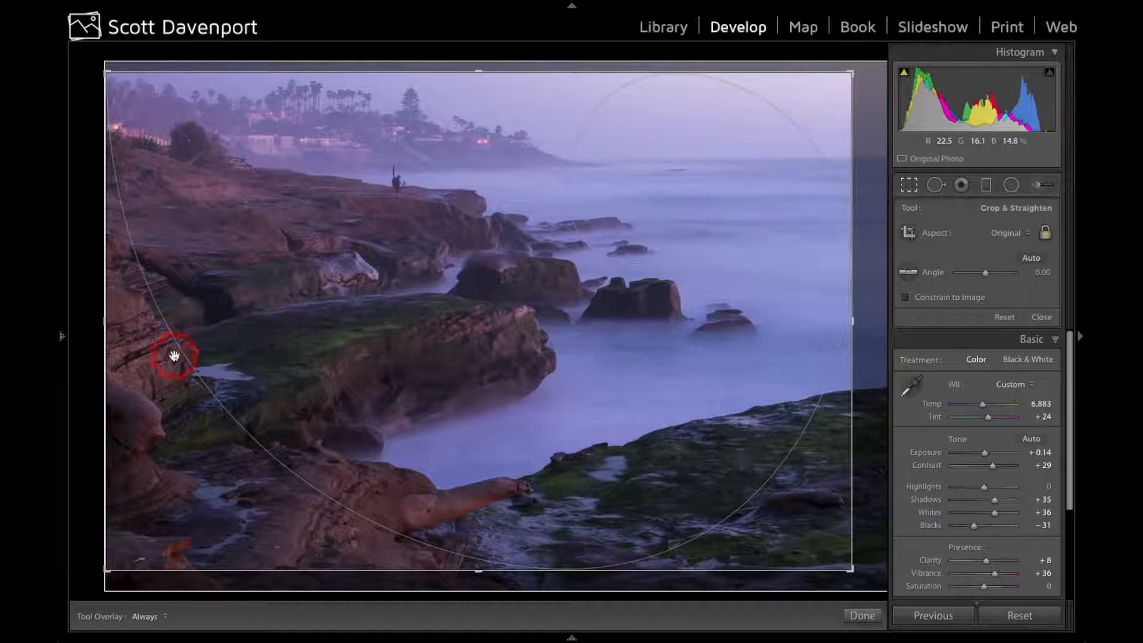
key("Return")
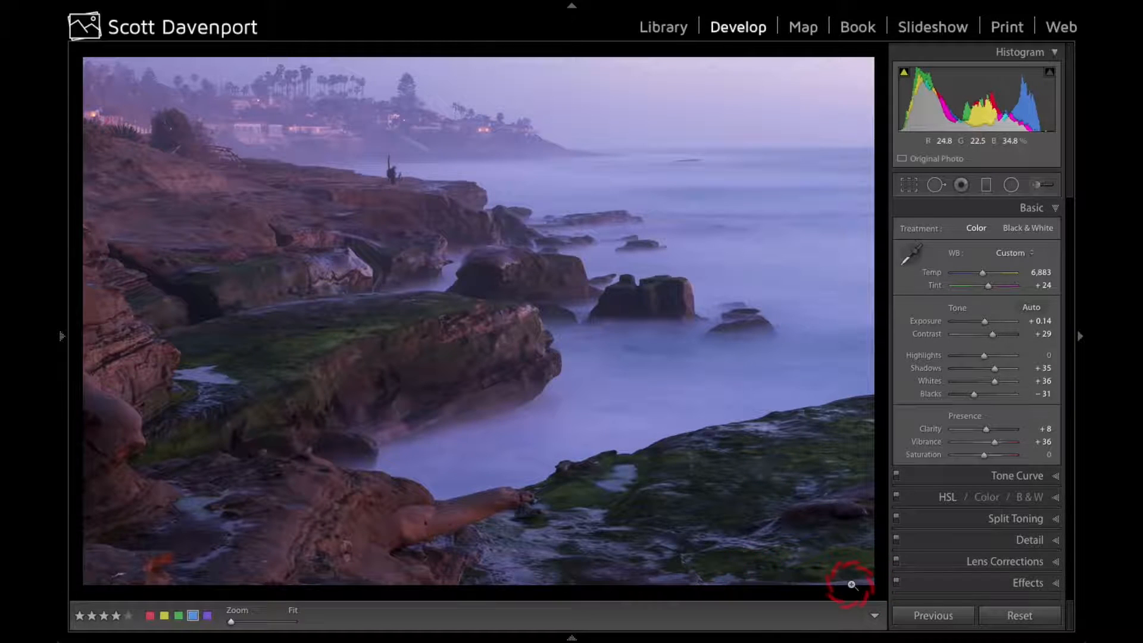
Try trimming a thin strip off the crop's bottom edge with the aspect ratio unlocked, and undo it
key("r")
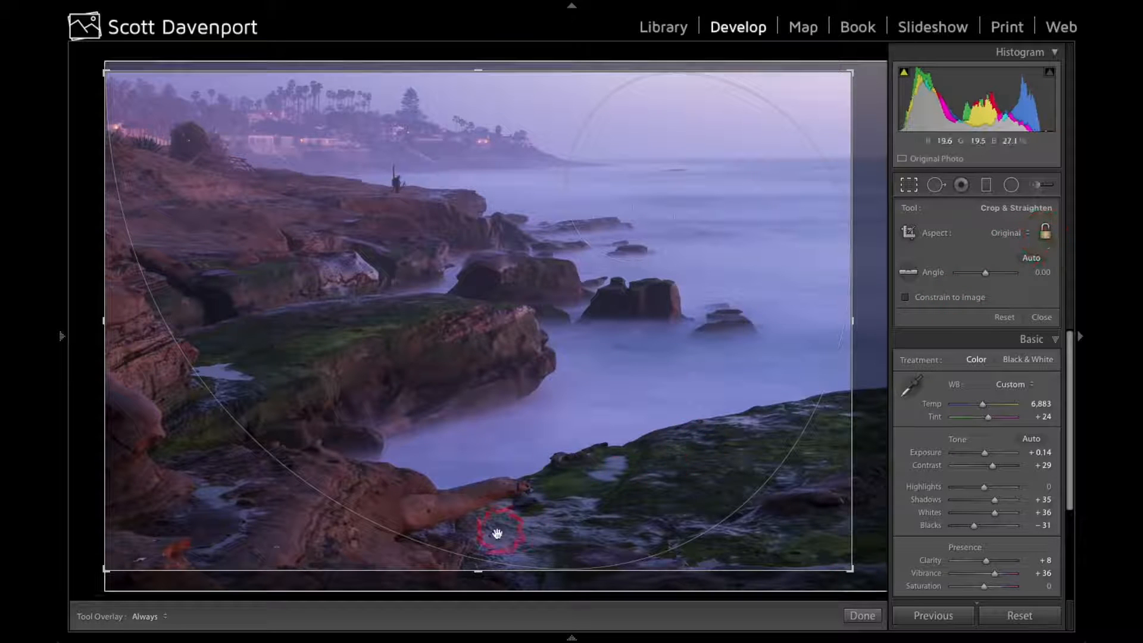
left_click_drag(480, 570, 480, 566)
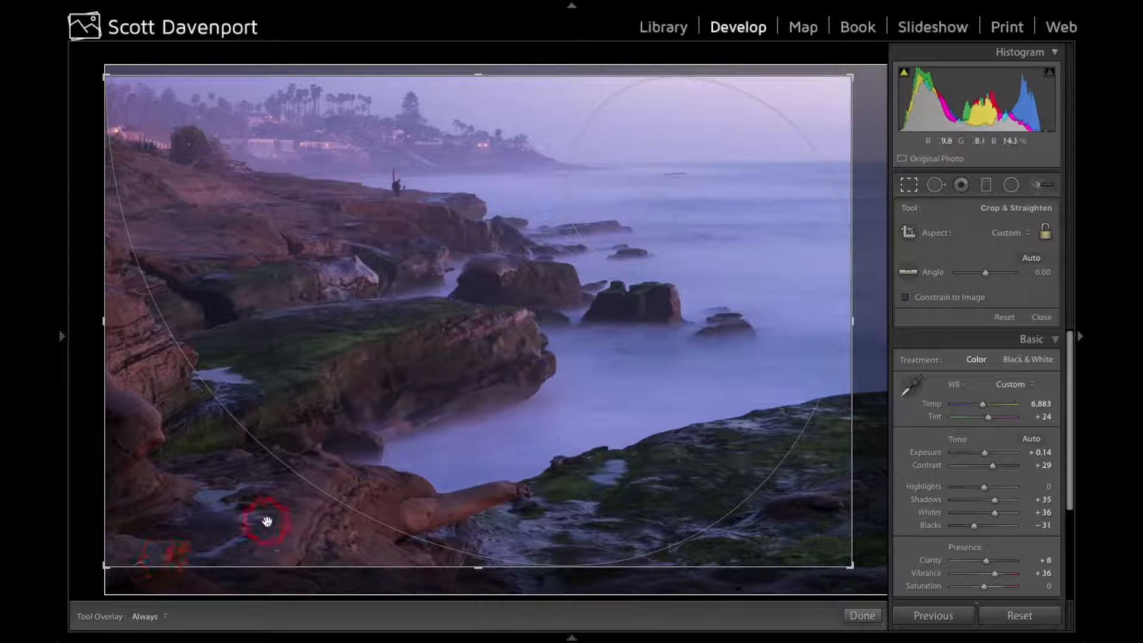
key("ctrl+z")
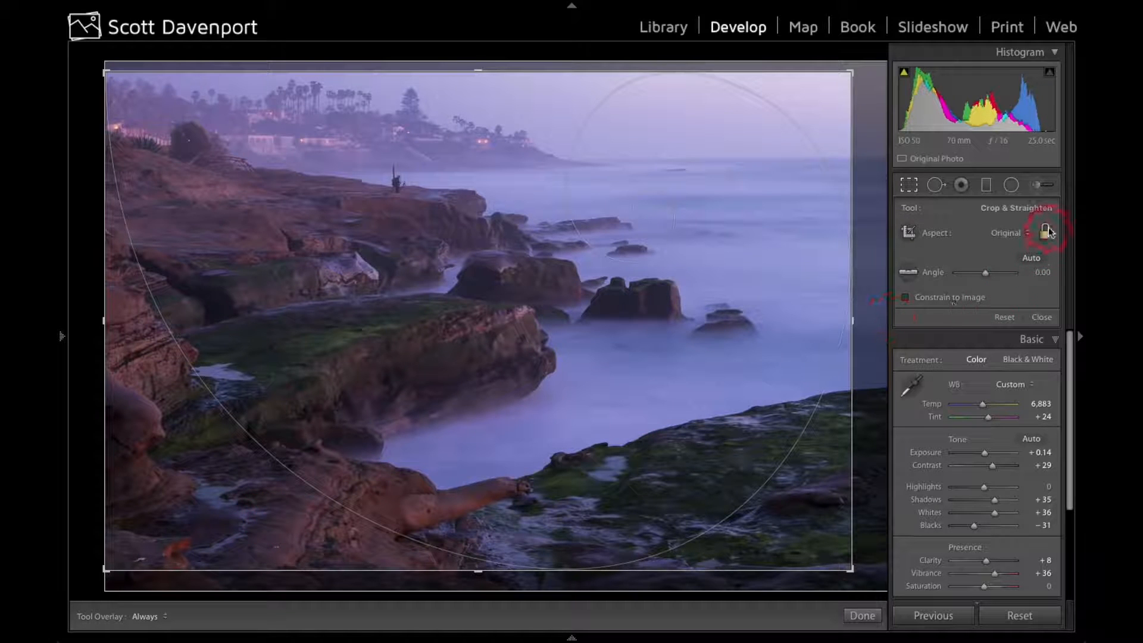
key("Return")
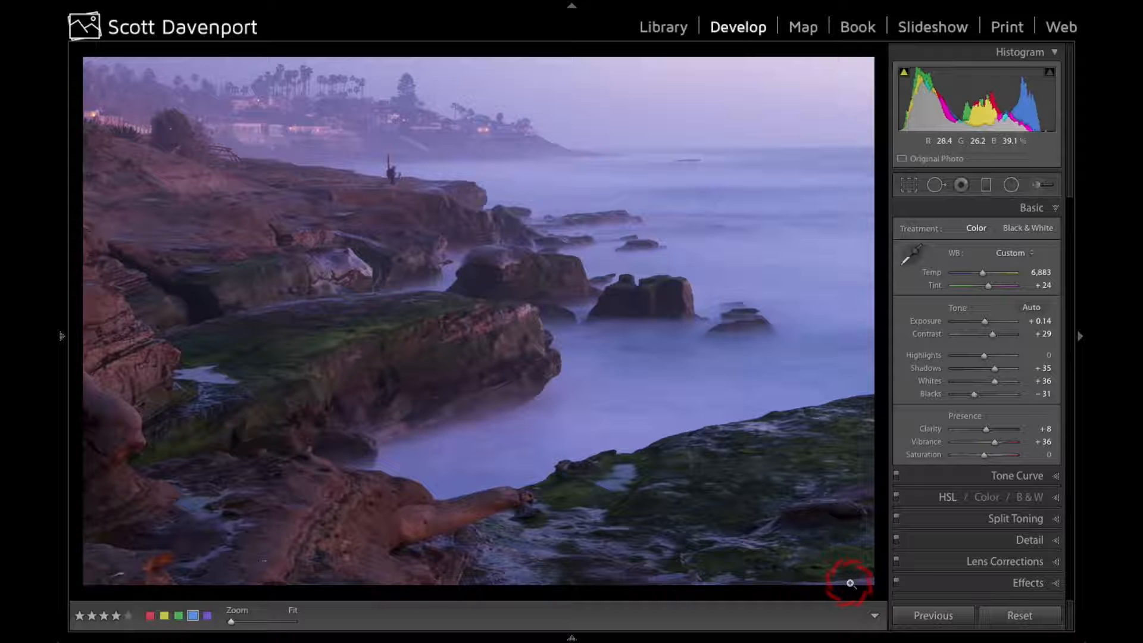
Apply the previous photo's develop settings to the 41-second exposure of the same scene
key("ctrl+shift+r")
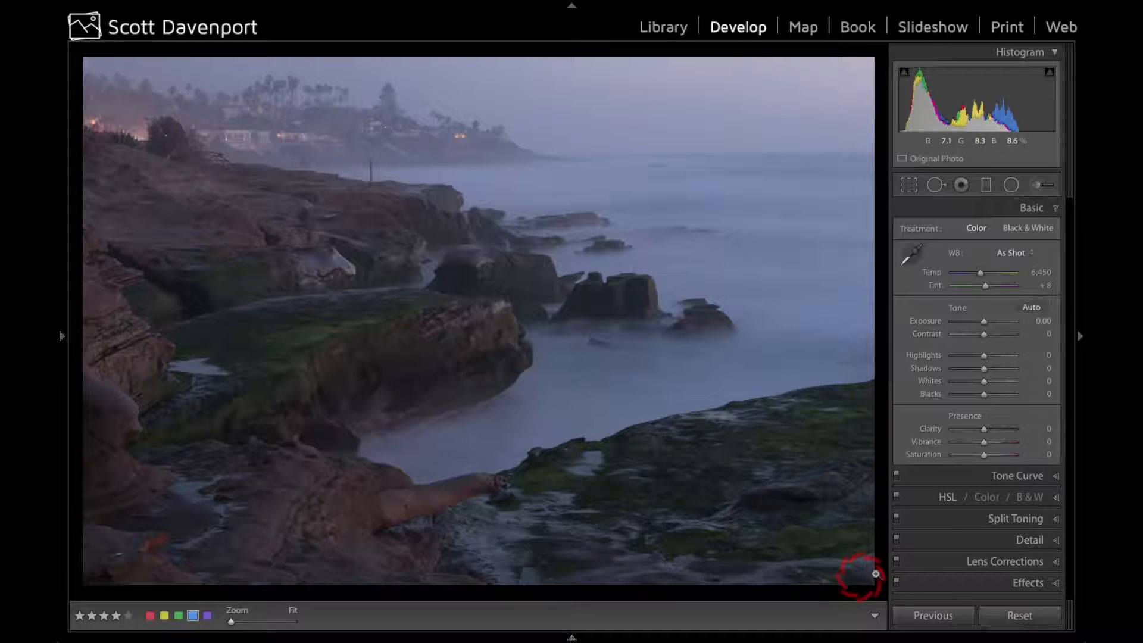
left_click(945, 618)
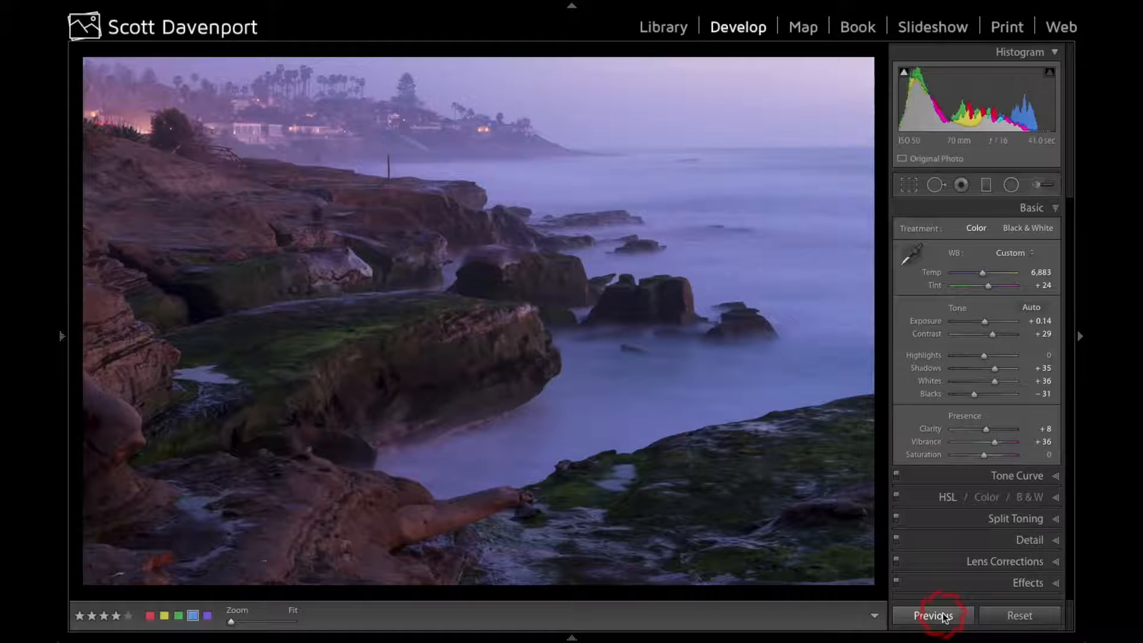
Switch back and forth between the 25-second and 41-second exposures to compare the clifftop figure, the post and the water
key("Right")
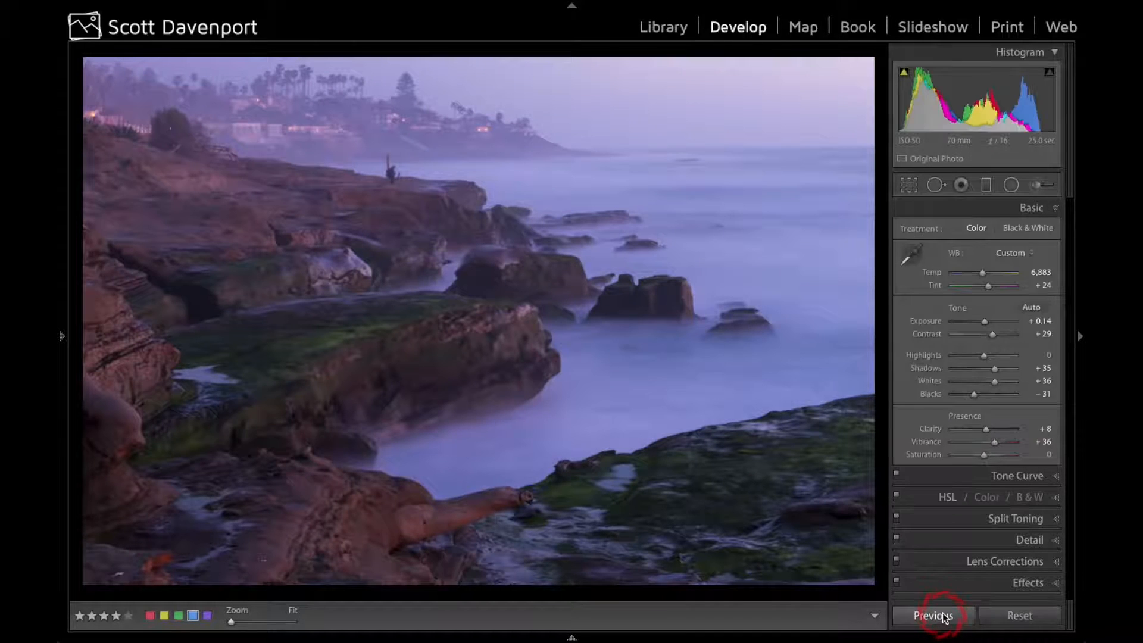
key("Right")
key("Right")
key("Right")
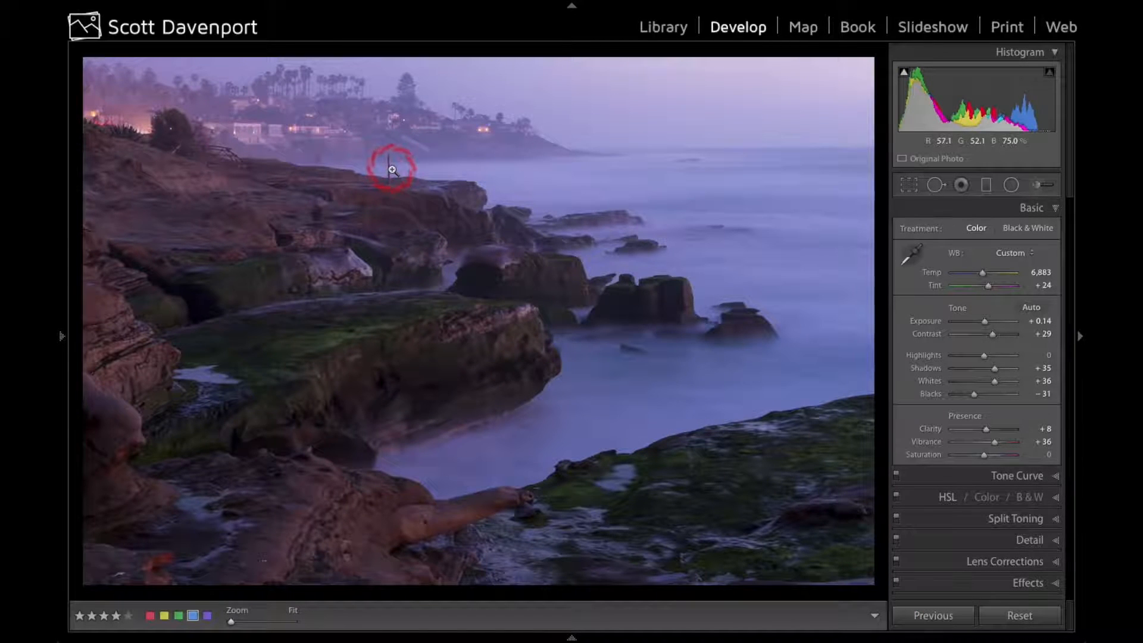
key("Right")
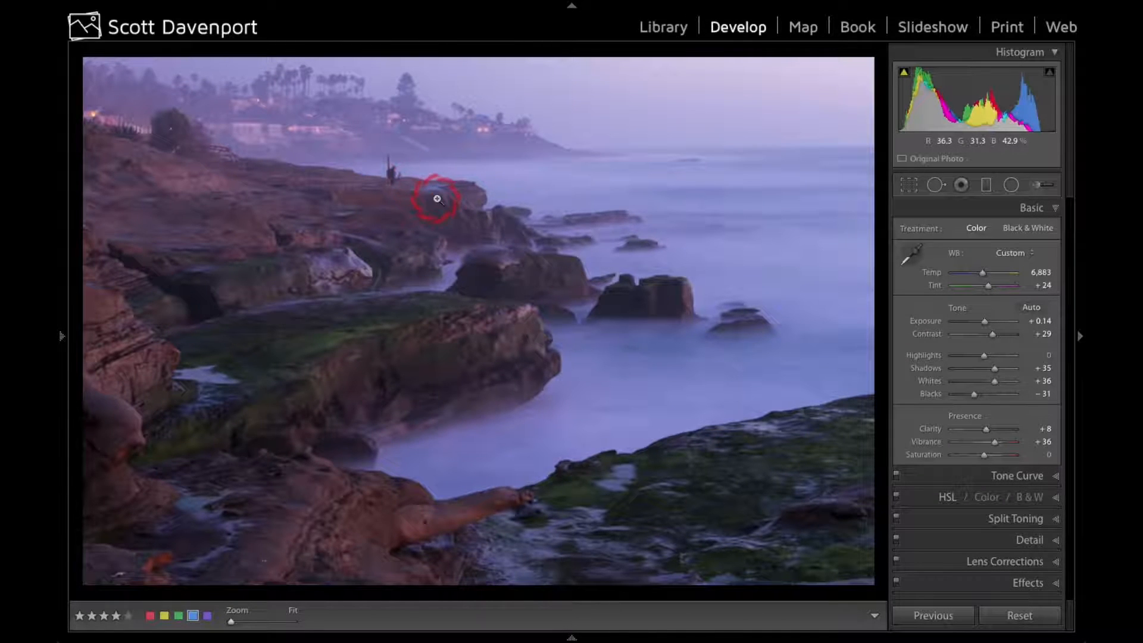
key("Right")
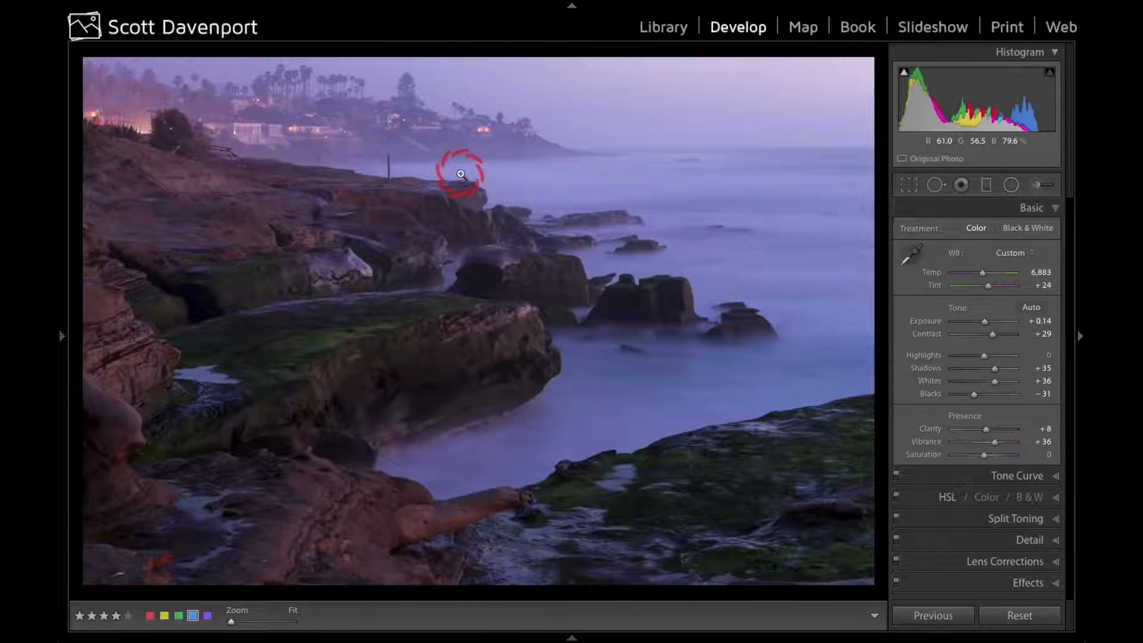
key("Right")
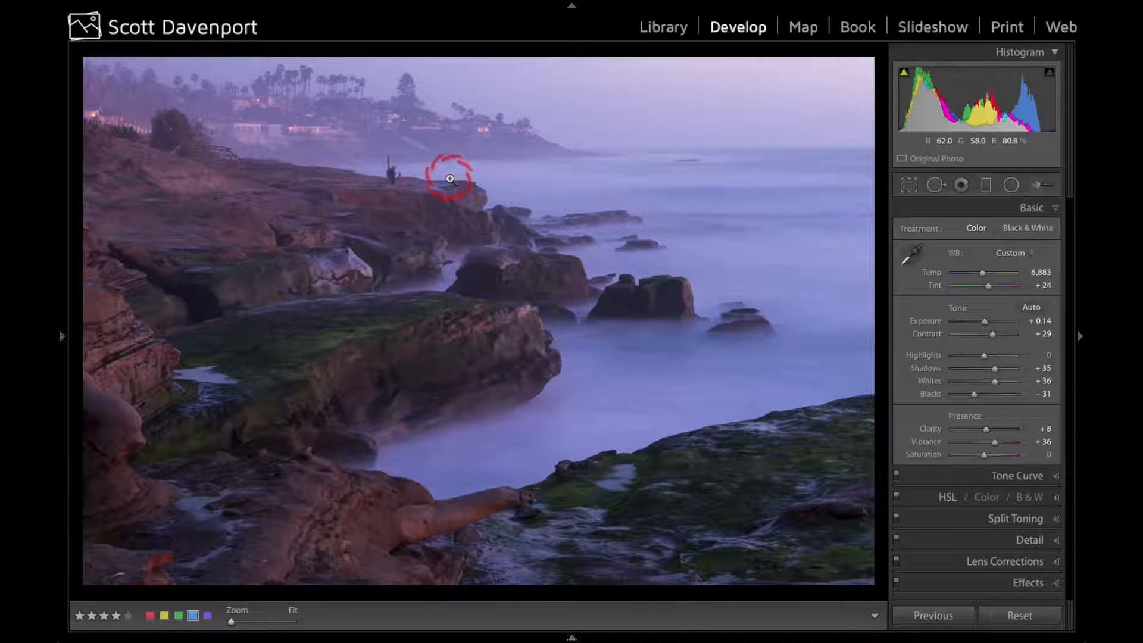
key("Right")
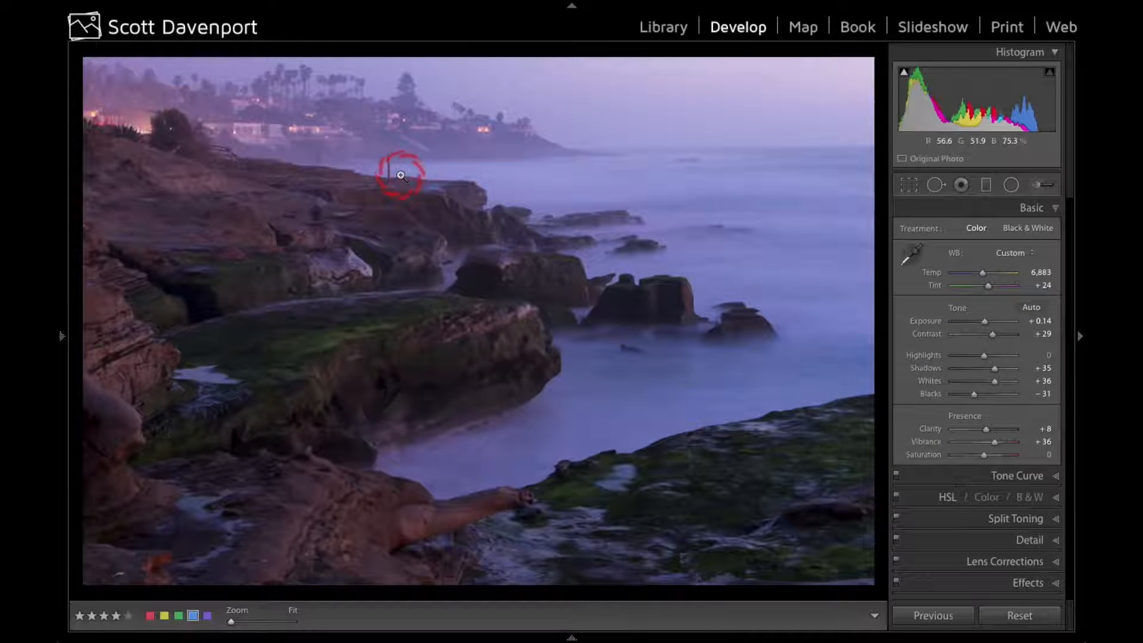
key("Right")
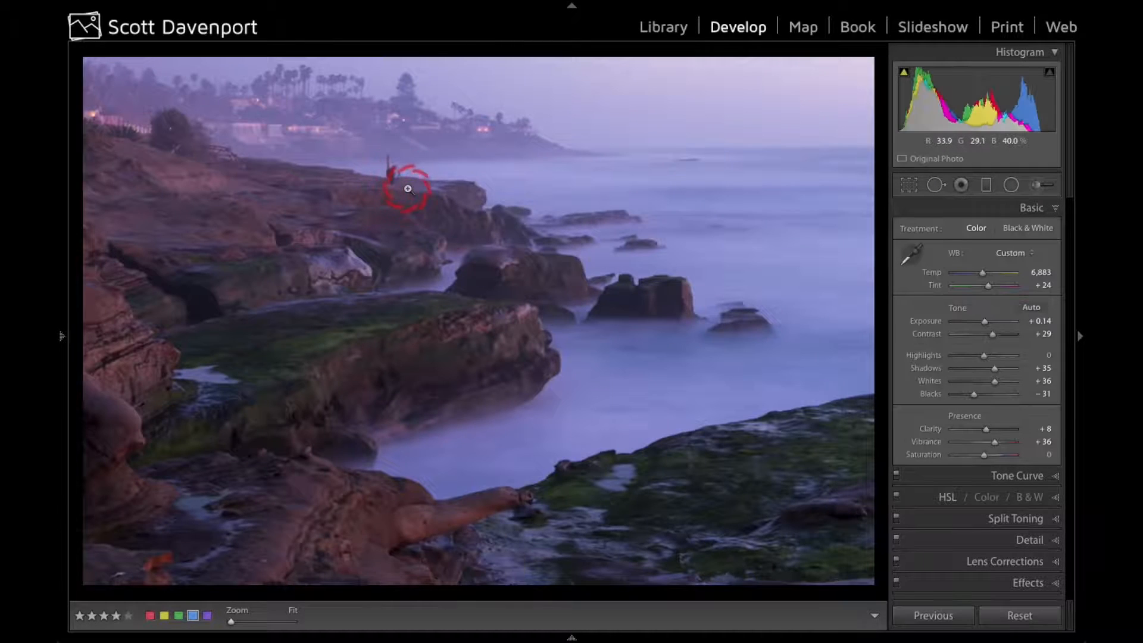
Send the 25-second exposure with its develop adjustments to ON1 Photo 10 for editing
mouse_move(332, 6)
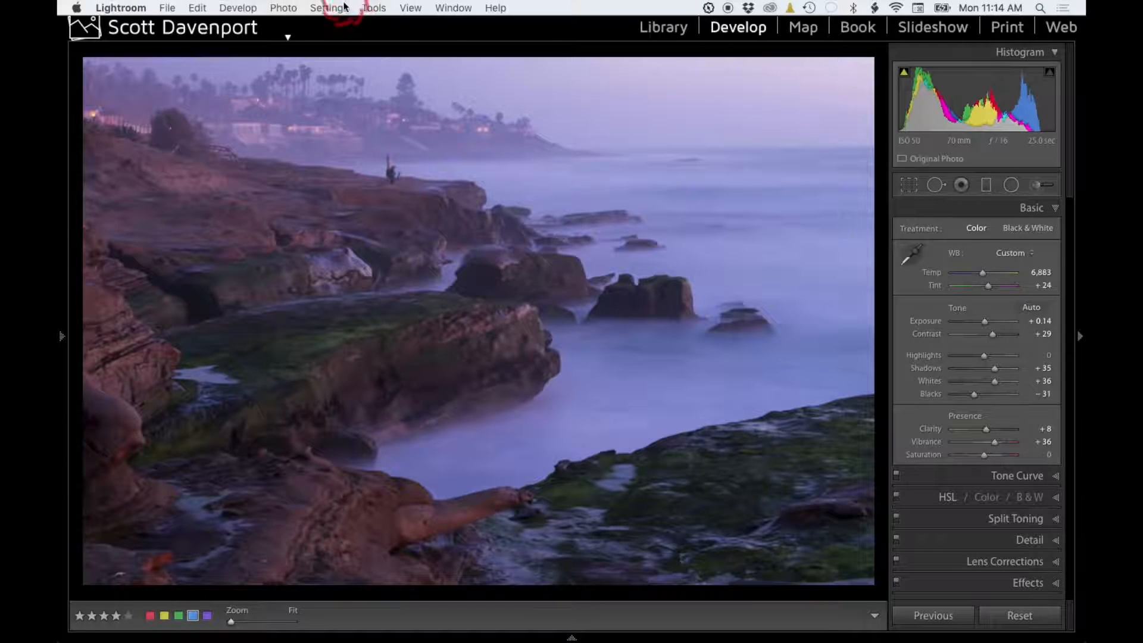
left_click(291, 8)
left_click(313, 97)
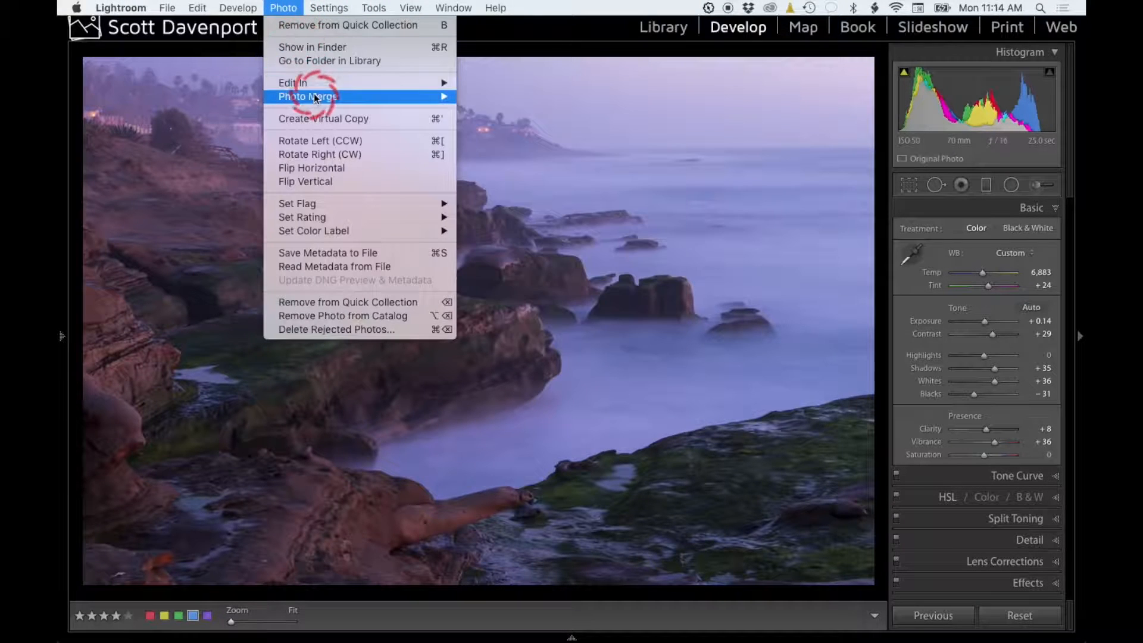
mouse_move(304, 83)
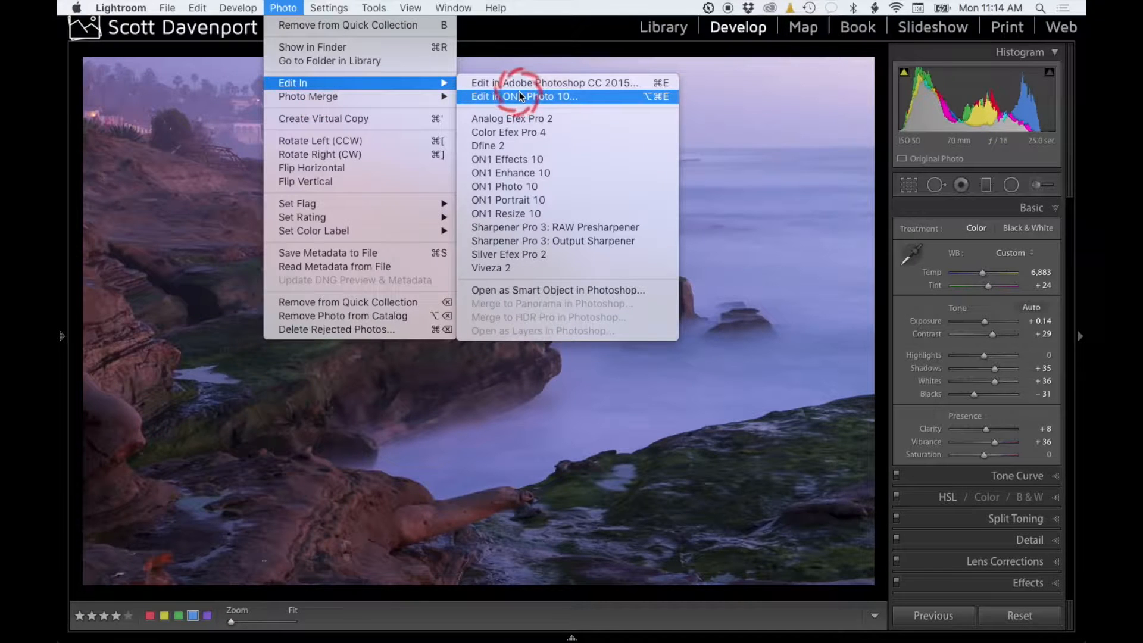
left_click(520, 96)
left_click(730, 369)
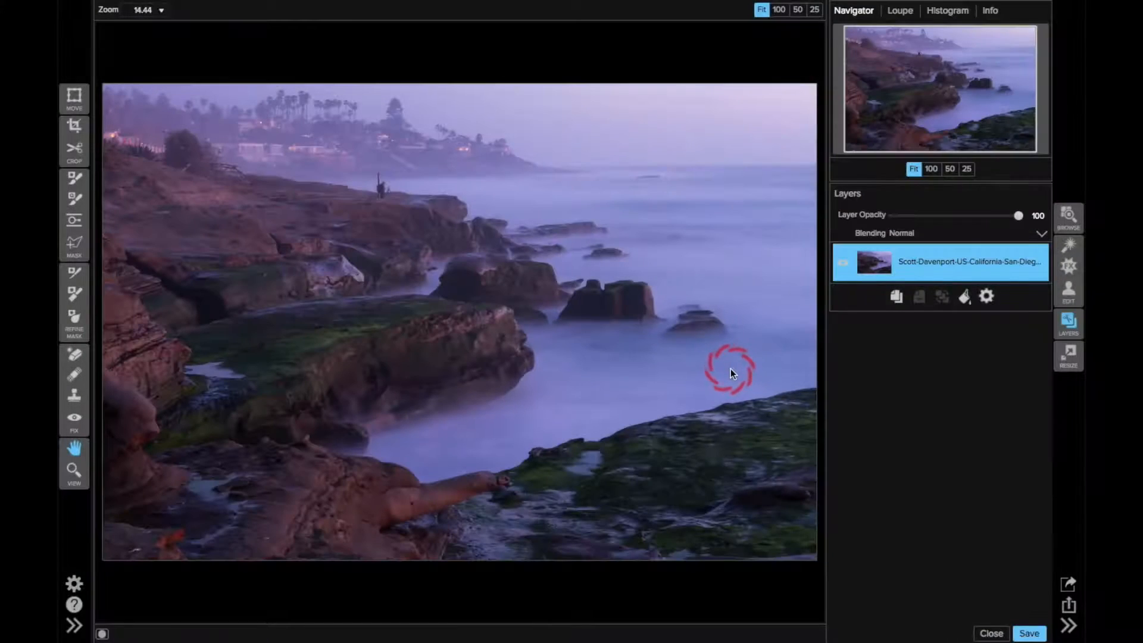
Erase the upper part of the tripod beside the clifftop figure using the Perfect Eraser at size 40
left_click(189, 369)
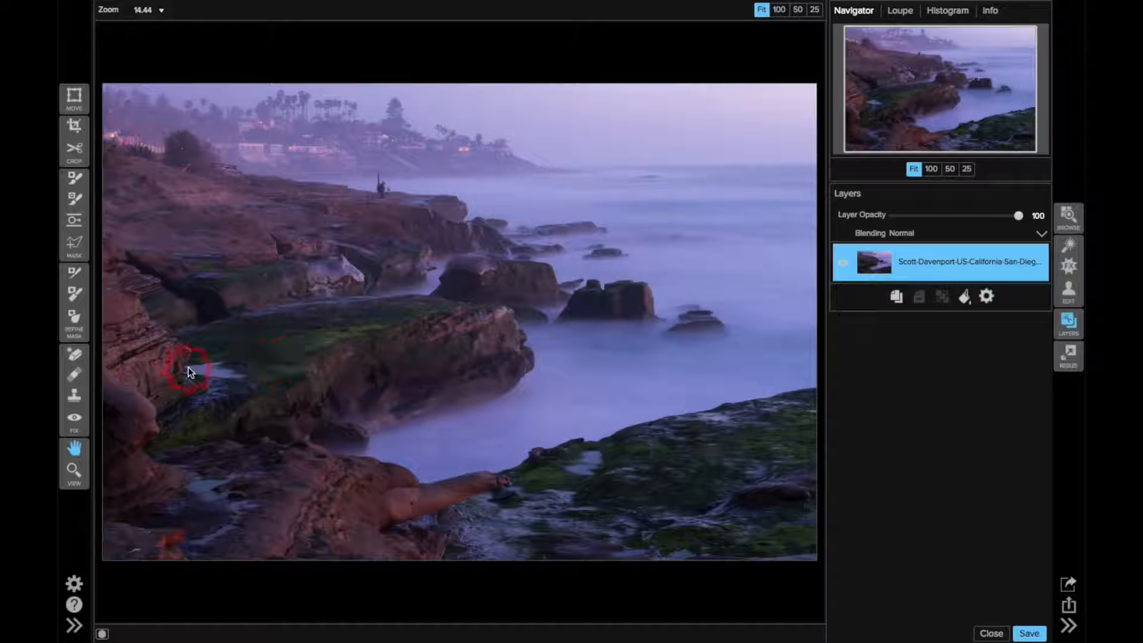
left_click(77, 356)
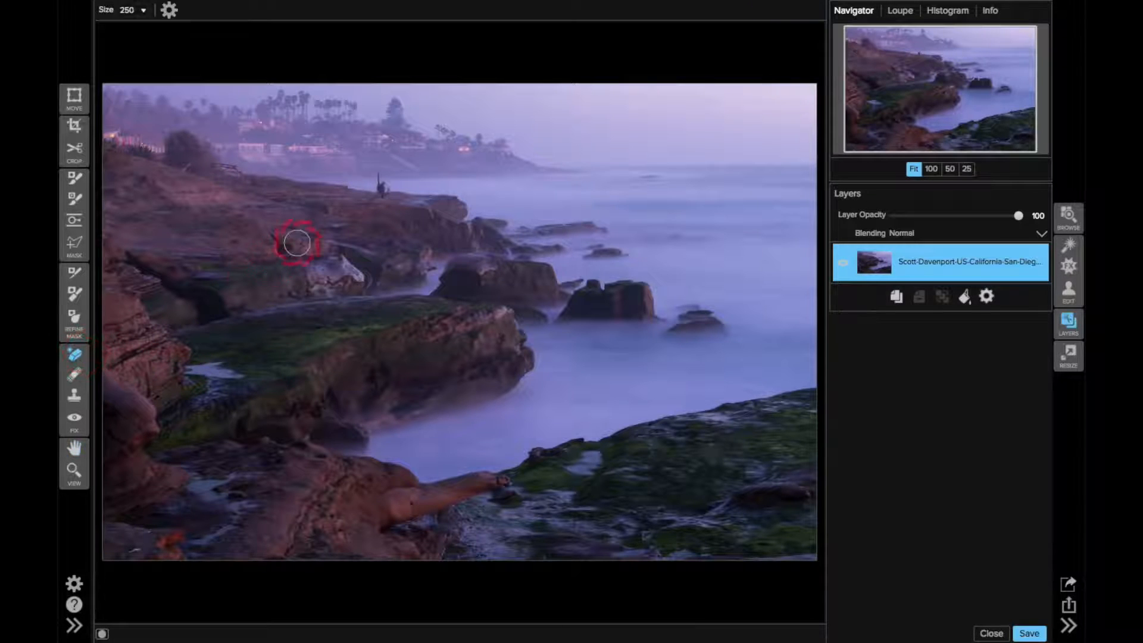
left_click(932, 169)
left_click_drag(956, 102, 927, 56)
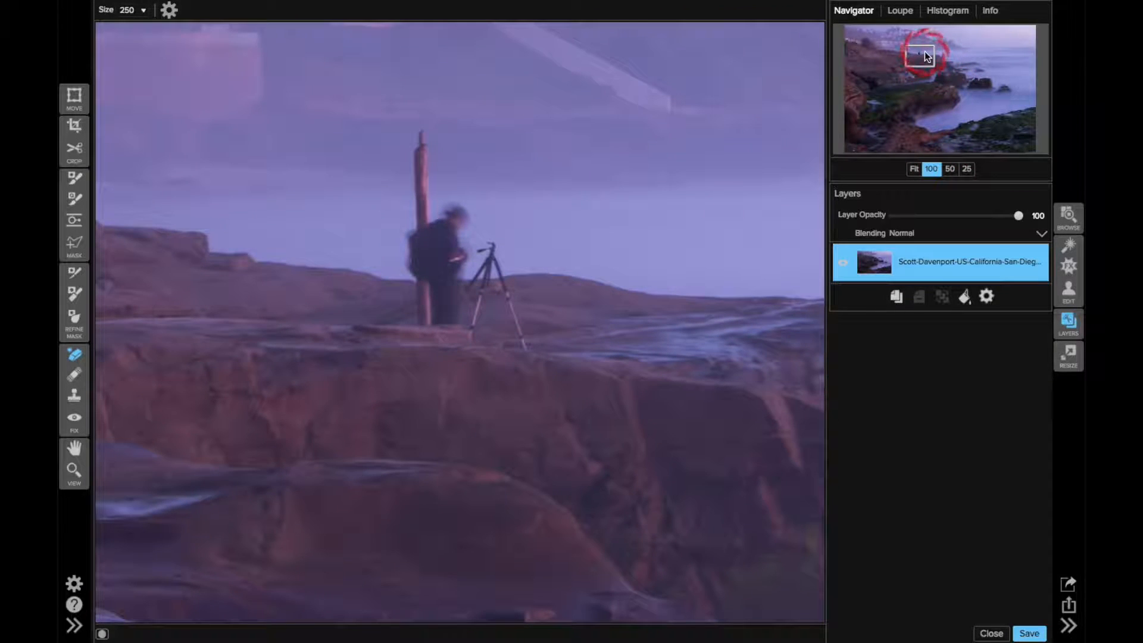
key("bracketleft")
key("bracketleft")
key("bracketleft")
key("bracketleft")
key("bracketleft")
key("bracketleft")
key("bracketleft")
key("bracketleft")
key("bracketleft")
key("bracketleft")
key("bracketleft")
key("bracketleft")
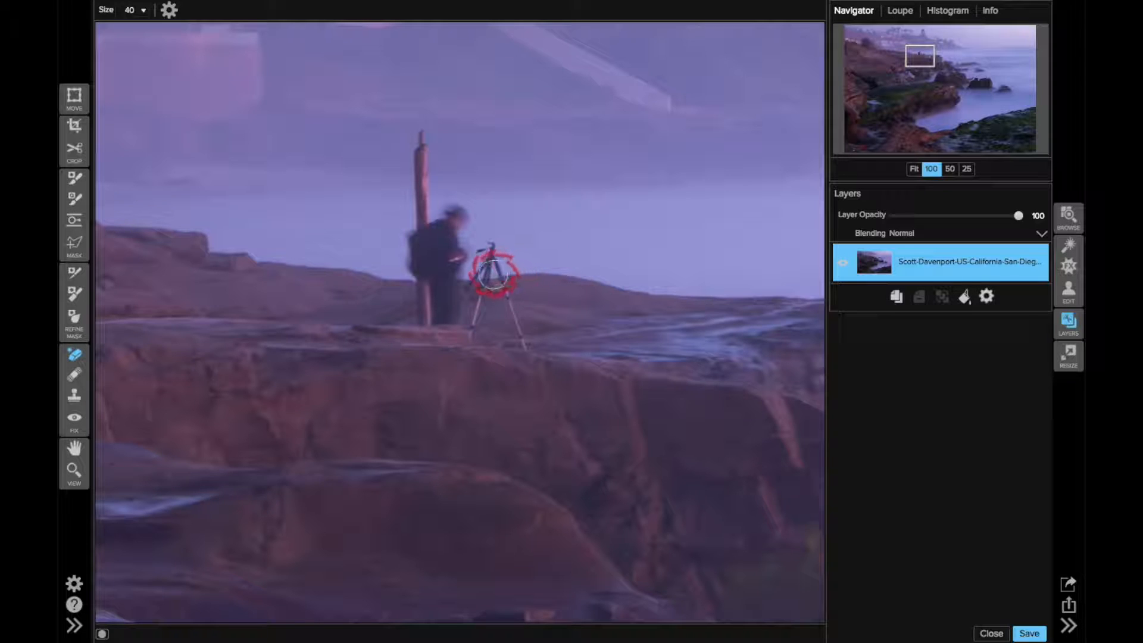
left_click_drag(486, 274, 491, 246)
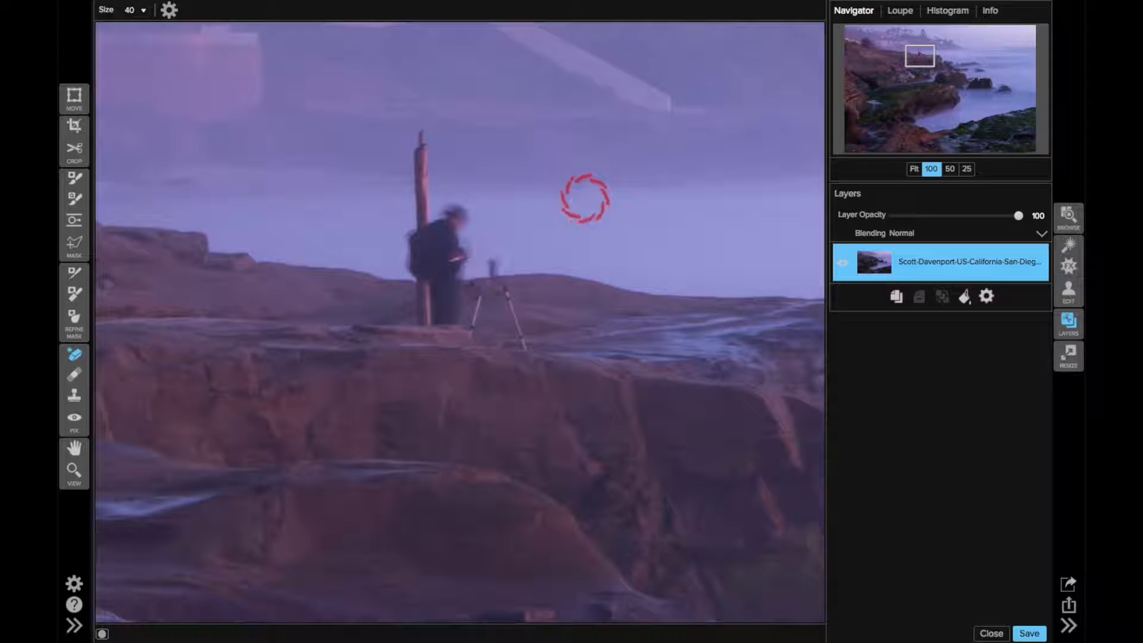
Erase the remaining tripod center and both legs from the clifftop with the eraser at size 15
left_click(497, 268)
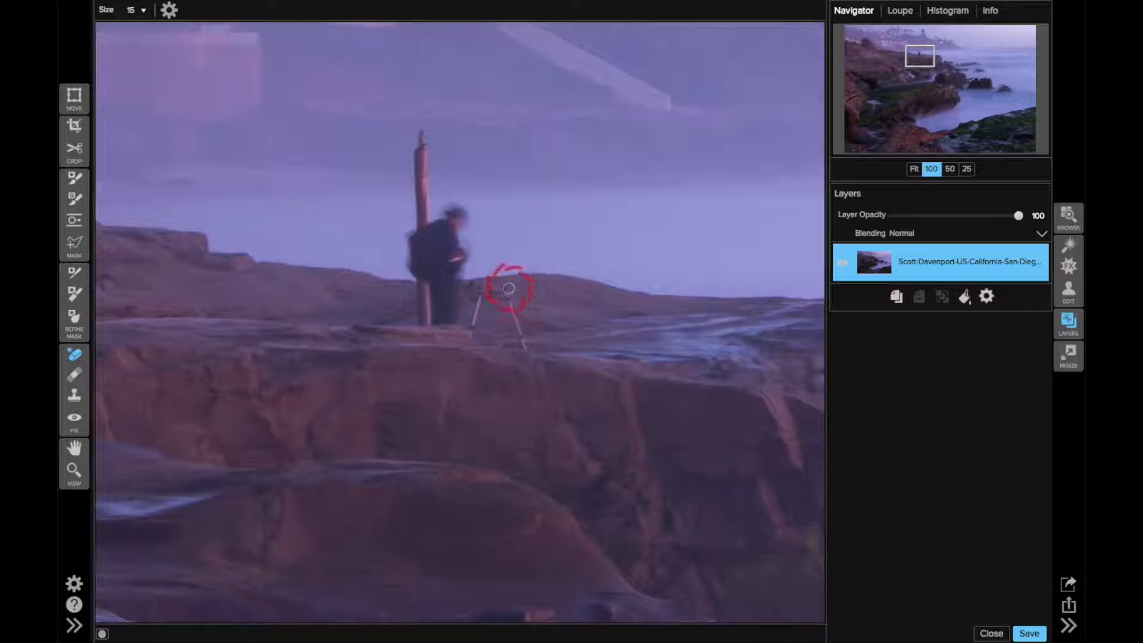
left_click(505, 295)
left_click_drag(505, 297, 524, 350)
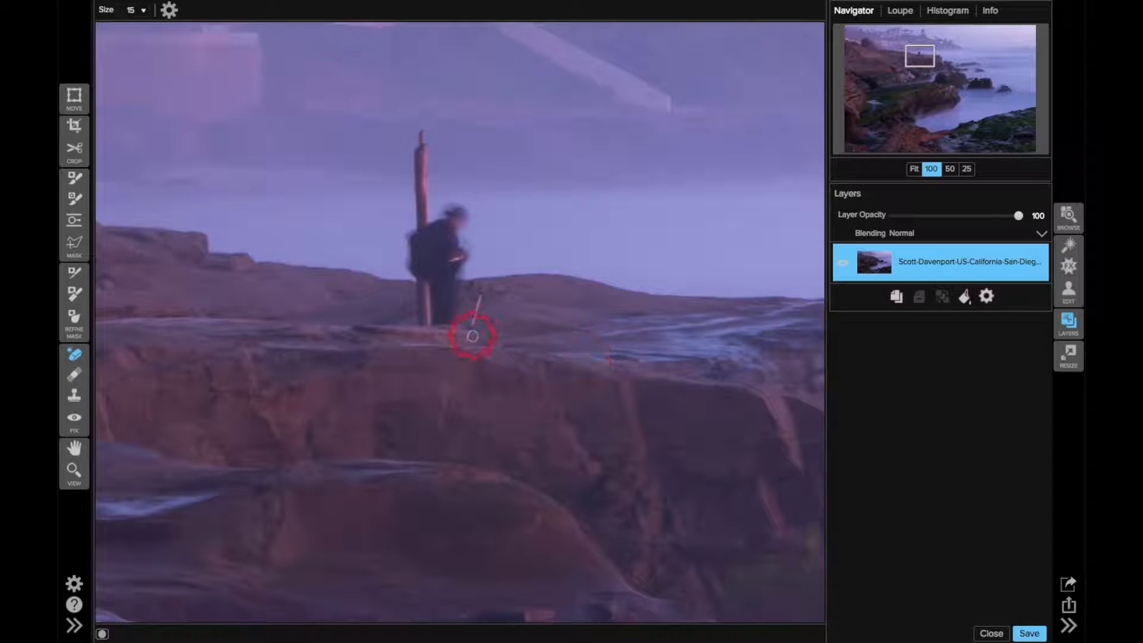
left_click_drag(472, 329, 481, 299)
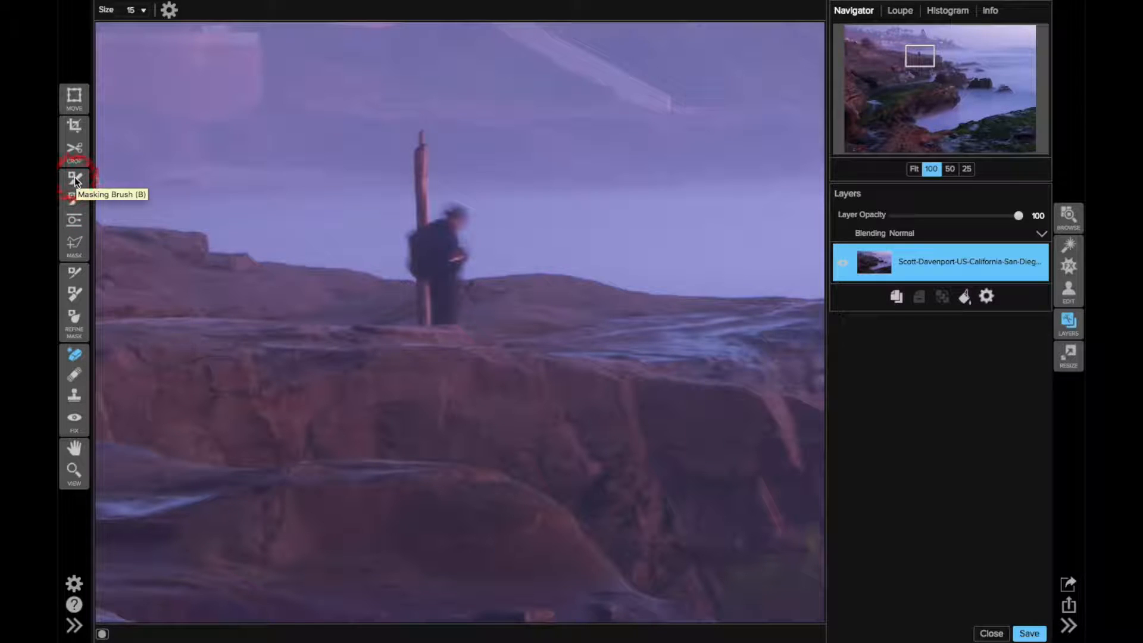
Clone the ridge line and water across the figure and post below the waist using the Clone Stamp at size 45
left_click(75, 395)
key("bracketleft")
key("bracketleft")
key("bracketleft")
key("bracketleft")
key("bracketleft")
key("bracketleft")
key("bracketleft")
key("bracketleft")
key("bracketleft")
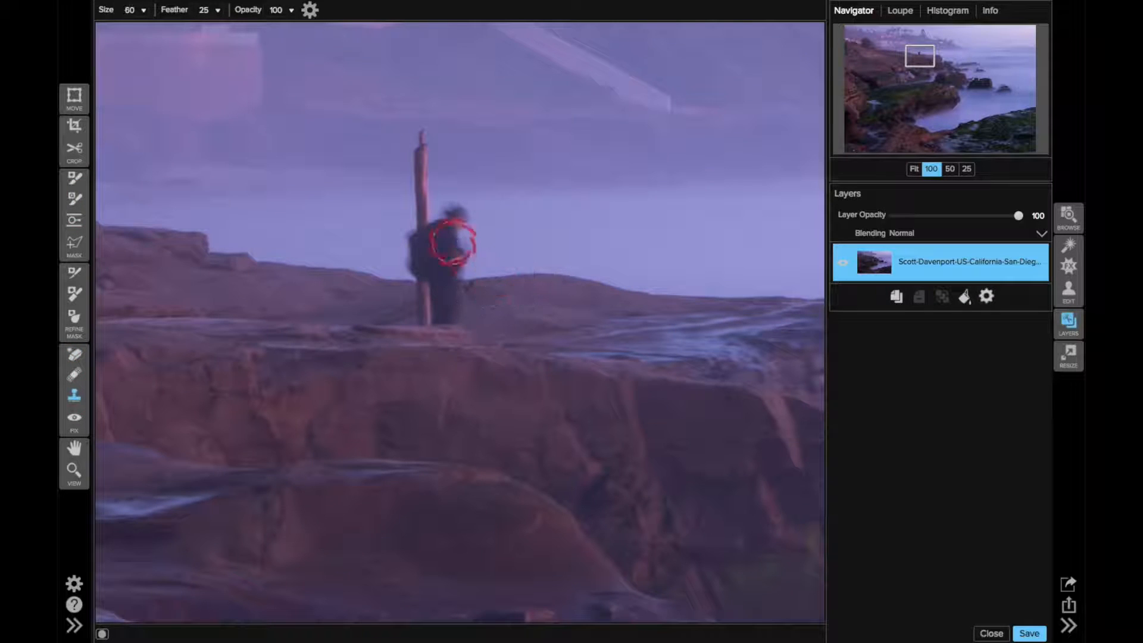
key("bracketleft")
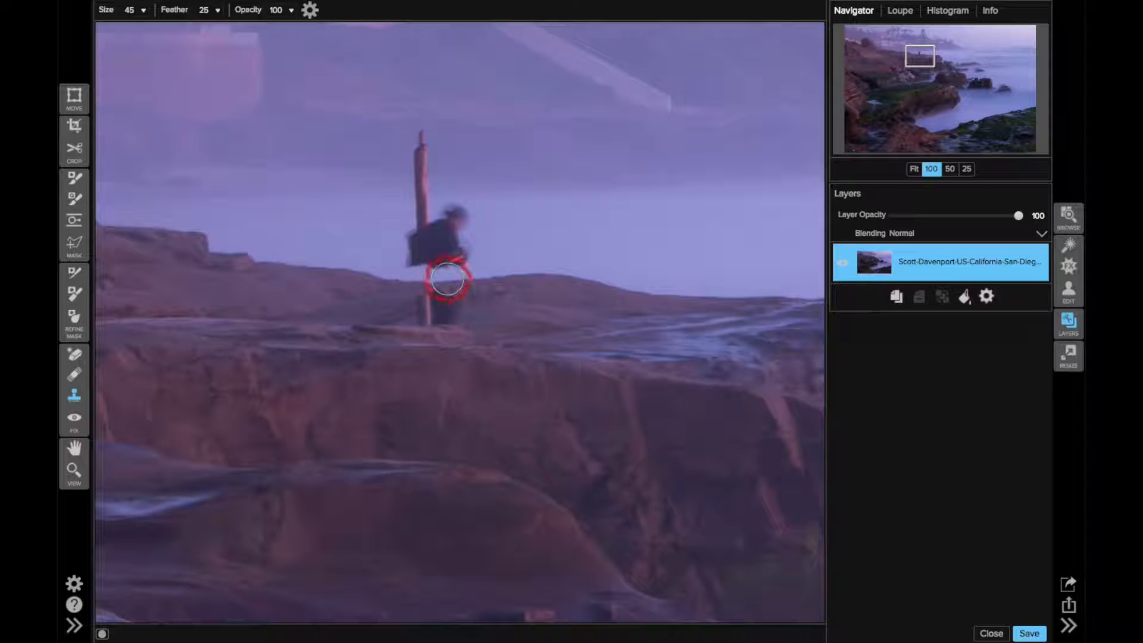
left_click(448, 278)
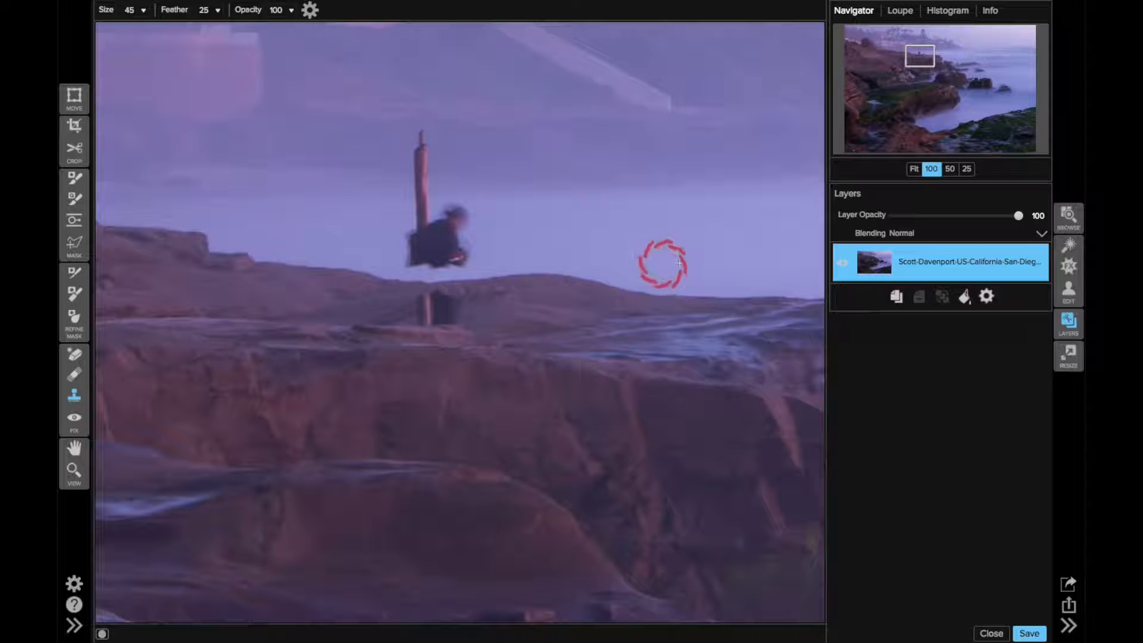
Erase the figure's upper body and the post above the ridge line using the Perfect Eraser at size 45
left_click(75, 356)
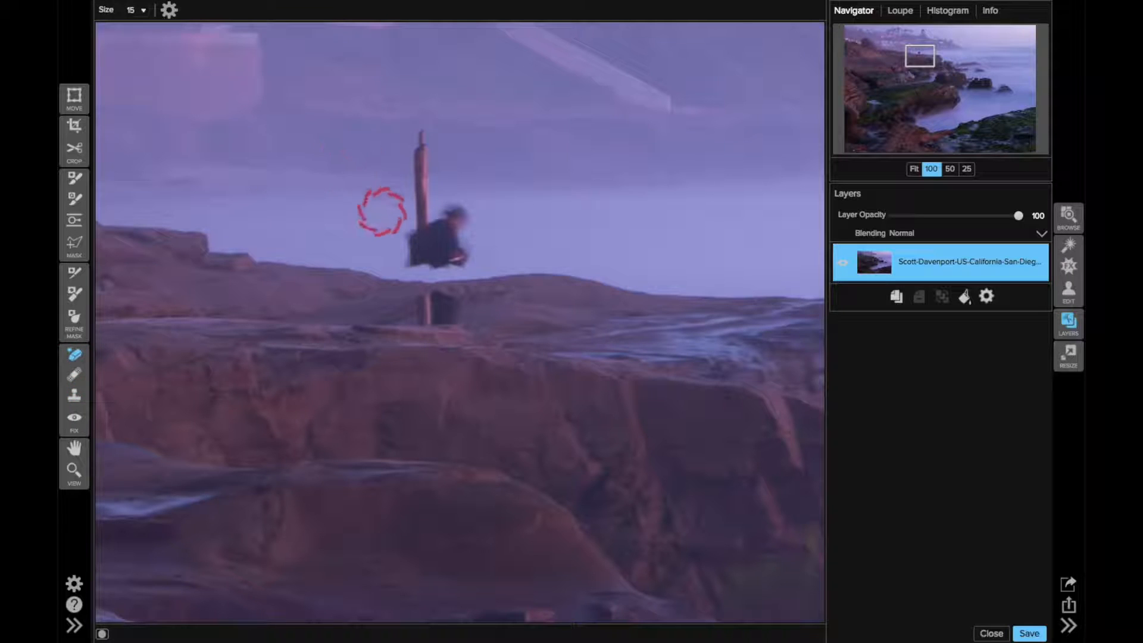
key("]")
key("]")
key("]")
key("]")
key("]")
key("]")
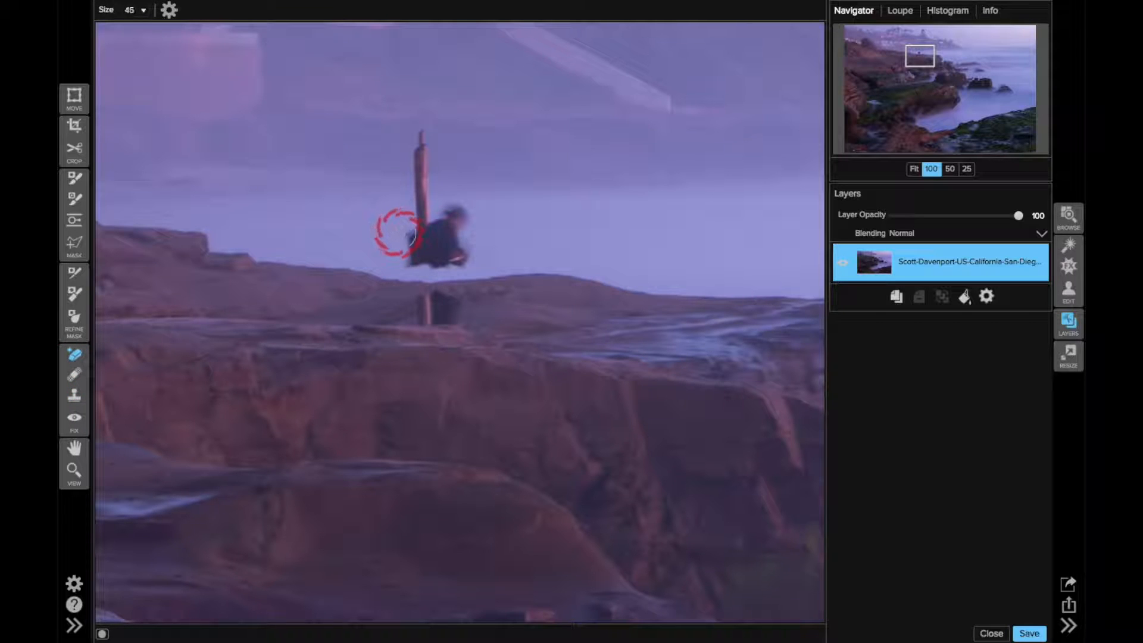
mouse_move(408, 252)
left_mouse_down()
mouse_move(420, 143)
mouse_move(426, 194)
mouse_move(451, 206)
mouse_move(465, 252)
mouse_move(428, 254)
mouse_move(439, 229)
left_mouse_up()
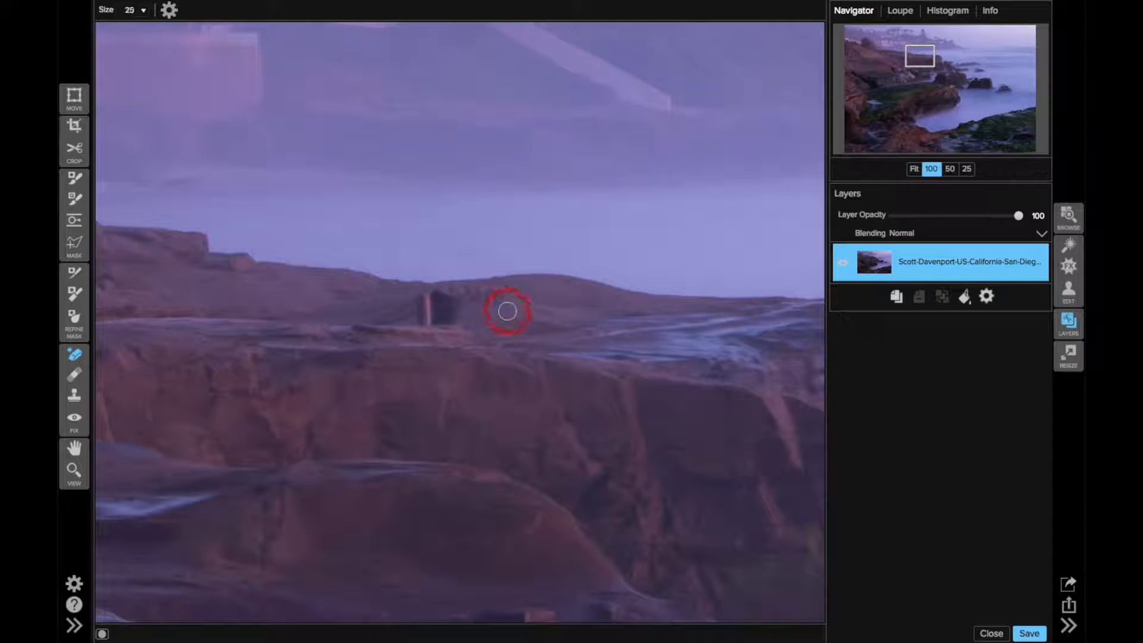
Erase the leftover legs, post base and nearby blemishes below the ridge line with the eraser at size 25
mouse_move(460, 300)
left_mouse_down()
mouse_move(425, 302)
mouse_move(424, 316)
mouse_move(452, 316)
mouse_move(434, 312)
left_mouse_up()
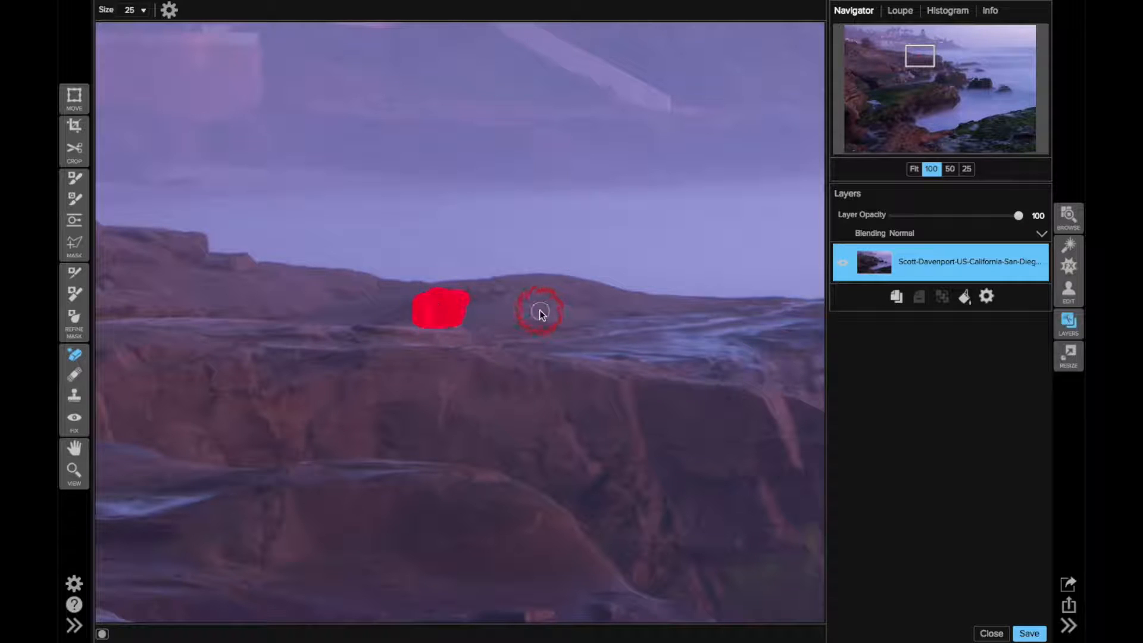
left_click(483, 292)
left_click(493, 291)
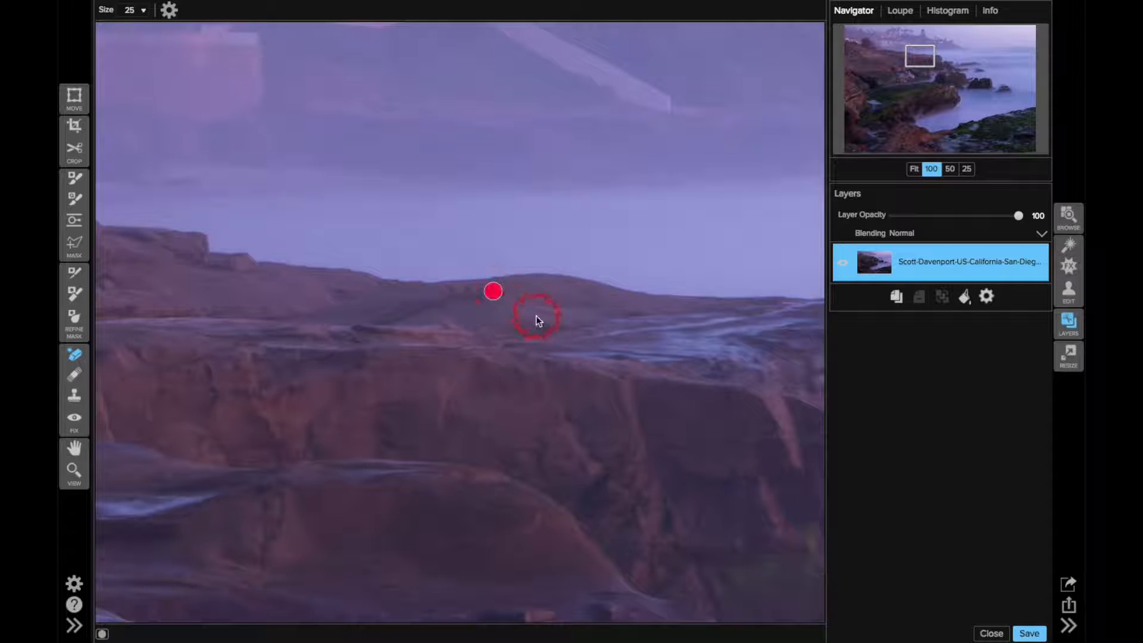
Blend the patched areas along the ridge where the figure stood with the Retouch Brush, going down to size 15
left_click(73, 374)
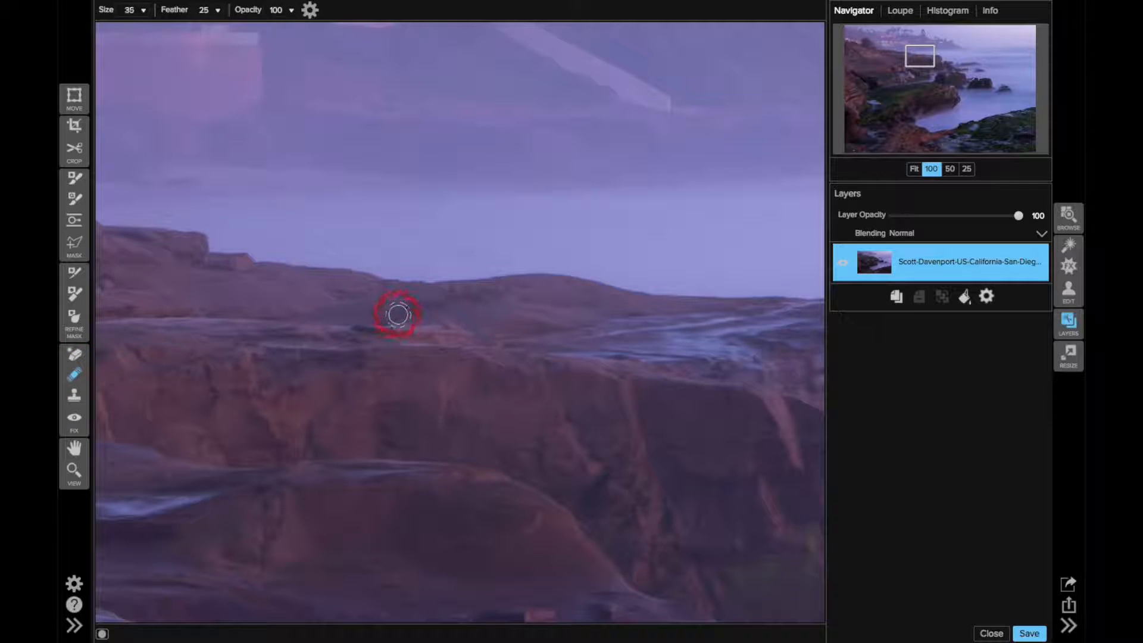
left_click_drag(445, 289, 477, 289)
left_click(477, 289)
left_click(469, 290)
left_click(419, 283)
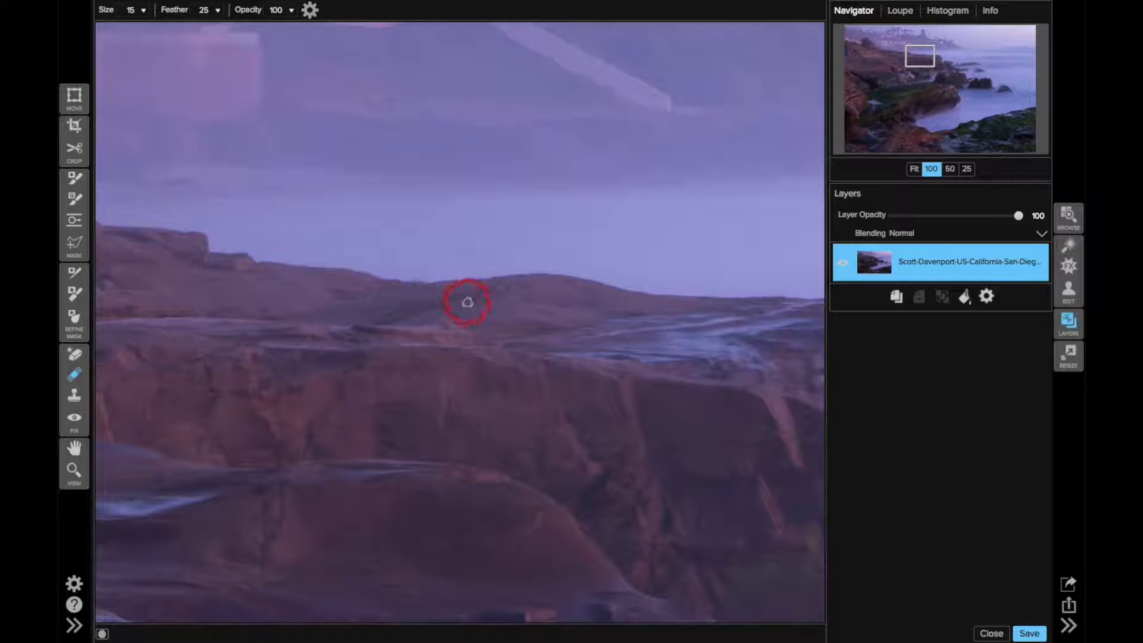
left_click(487, 300)
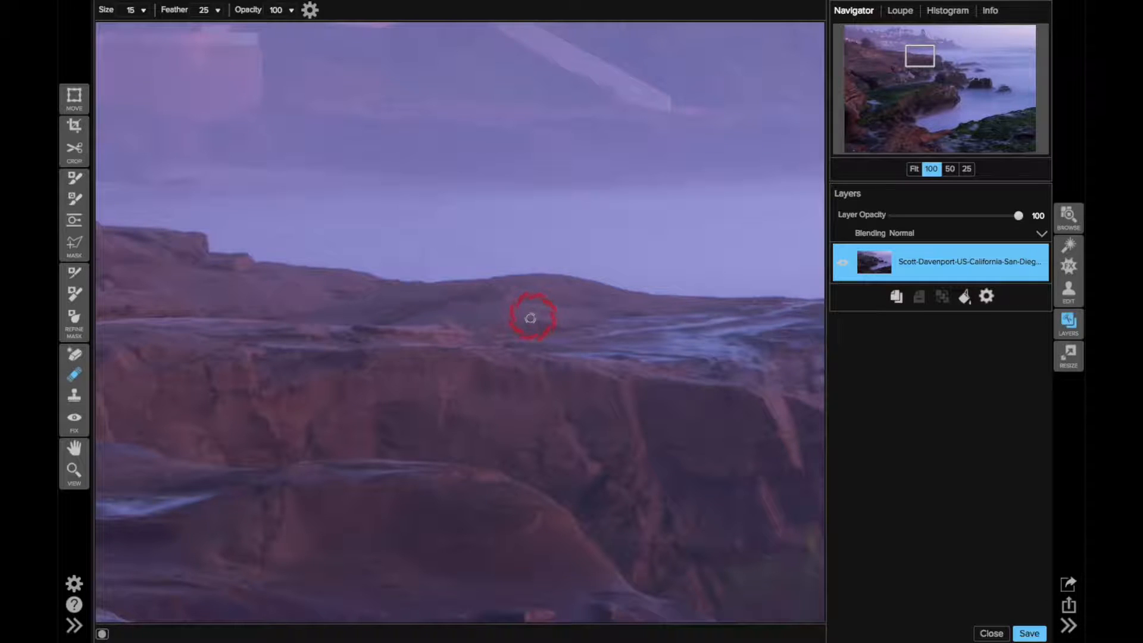
key("ctrl+0")
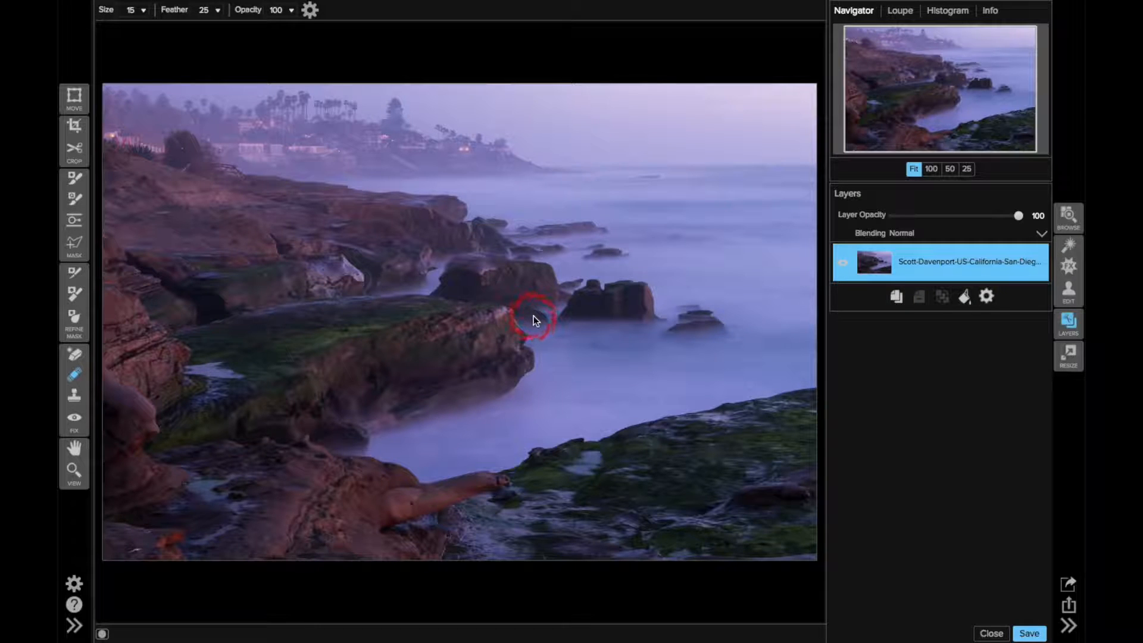
Erase the thin pale streak on the rock in the photo's lower-left corner using the Perfect Eraser at size 40
left_click(74, 355)
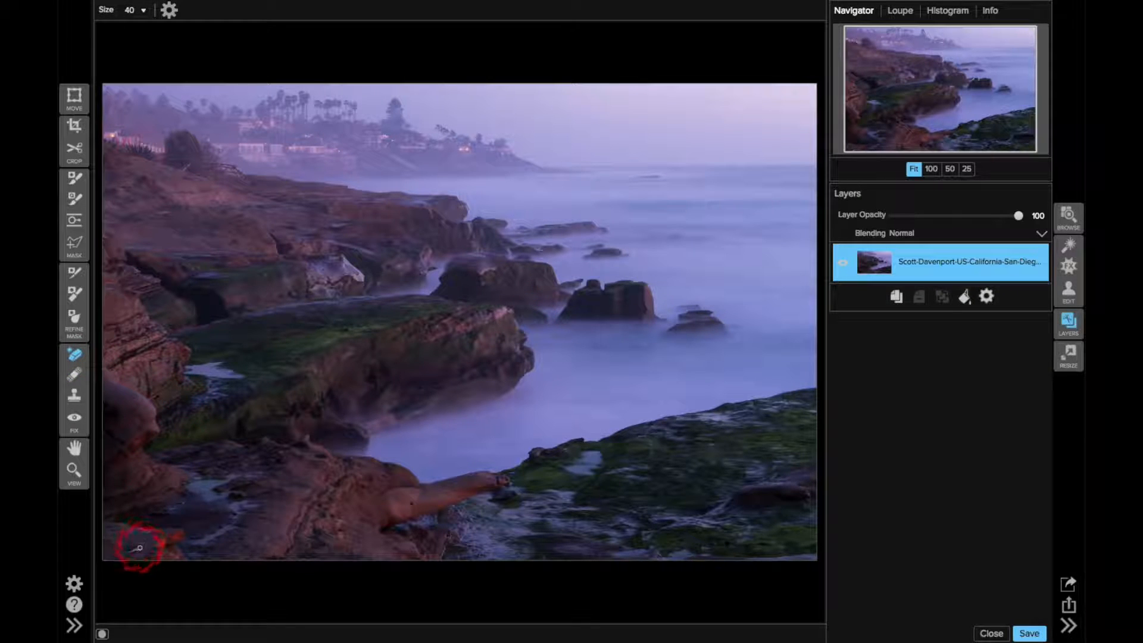
key("bracketright")
left_click(932, 168)
left_click_drag(939, 92, 852, 151)
left_click_drag(451, 399, 451, 401)
key("bracketleft")
key("bracketleft")
left_click_drag(445, 405, 375, 425)
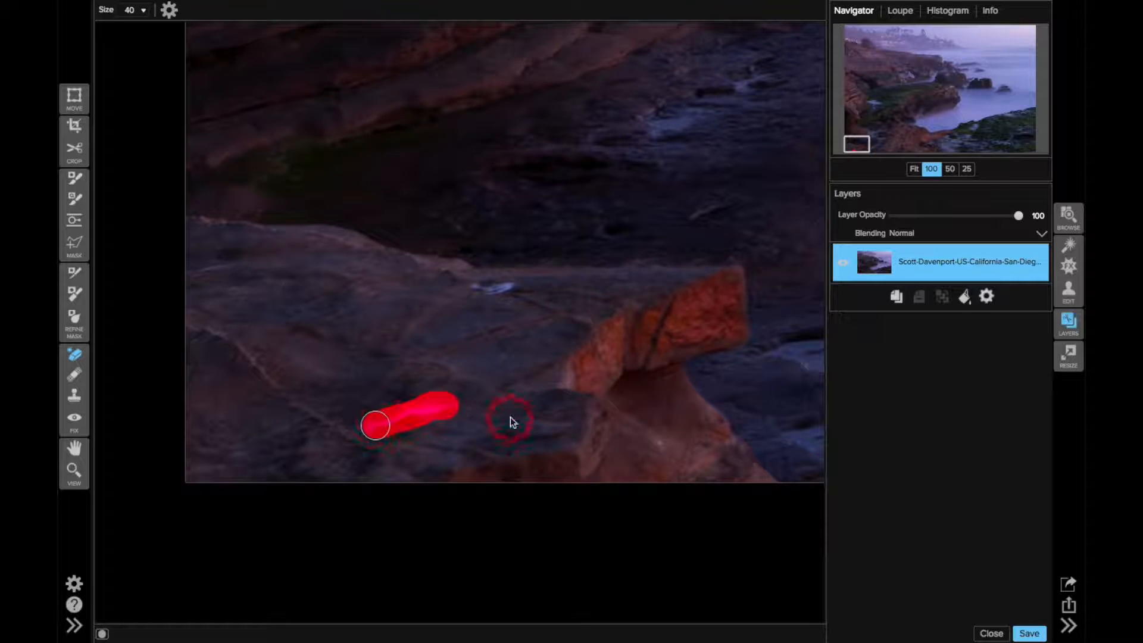
Erase the small bright puddle on the rock behind the orange outcrop with the eraser at size 25
key("bracketleft")
key("bracketleft")
key("bracketleft")
left_click_drag(514, 287, 478, 288)
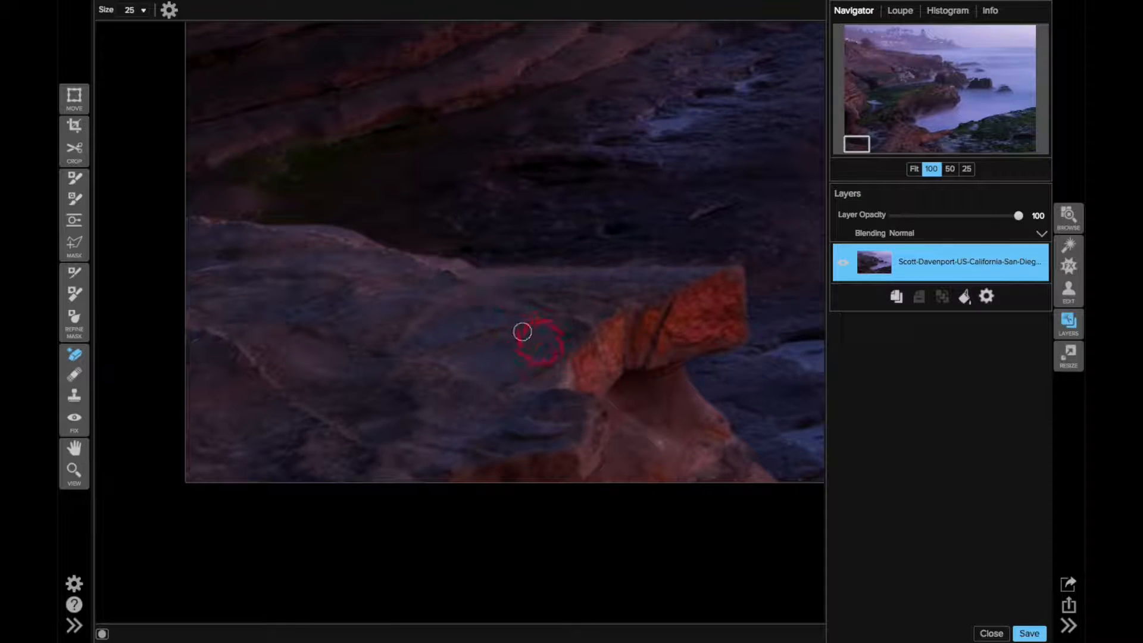
Erase the distracting bright specks on the flat wet rock beyond the orange outcrop with the size 25 eraser
left_click_drag(859, 143, 880, 145)
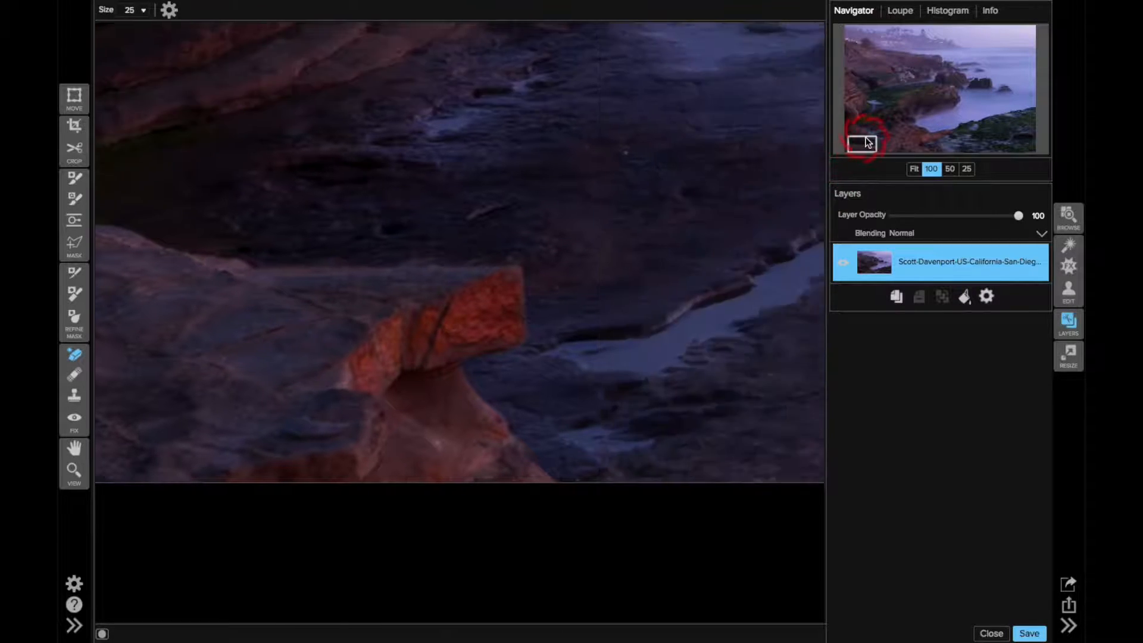
left_click_drag(733, 332, 701, 332)
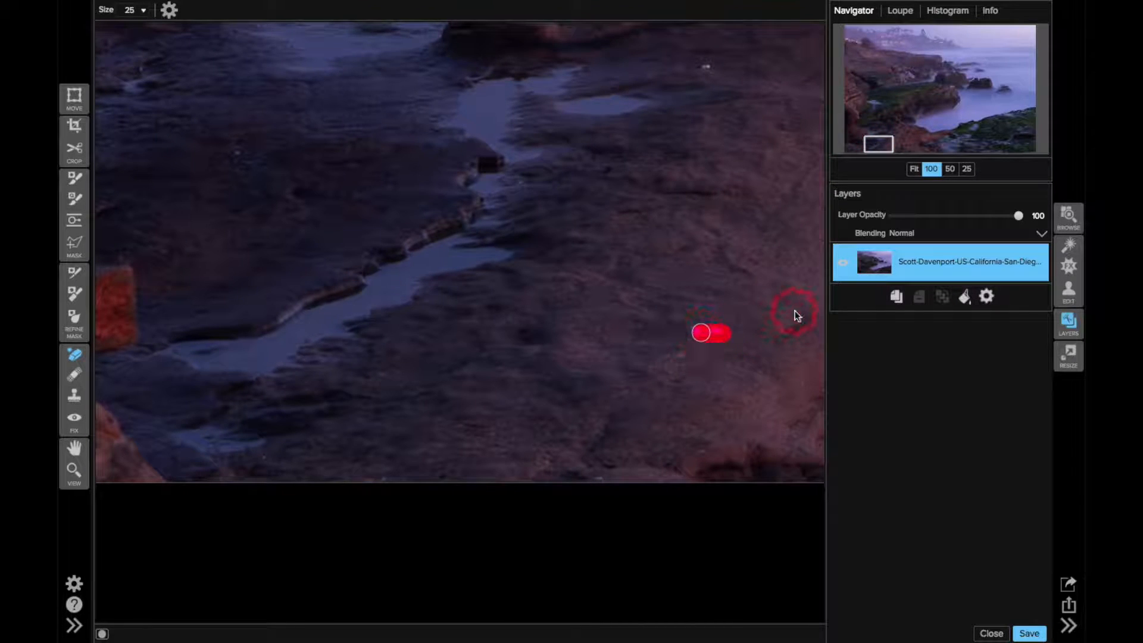
left_click(708, 68)
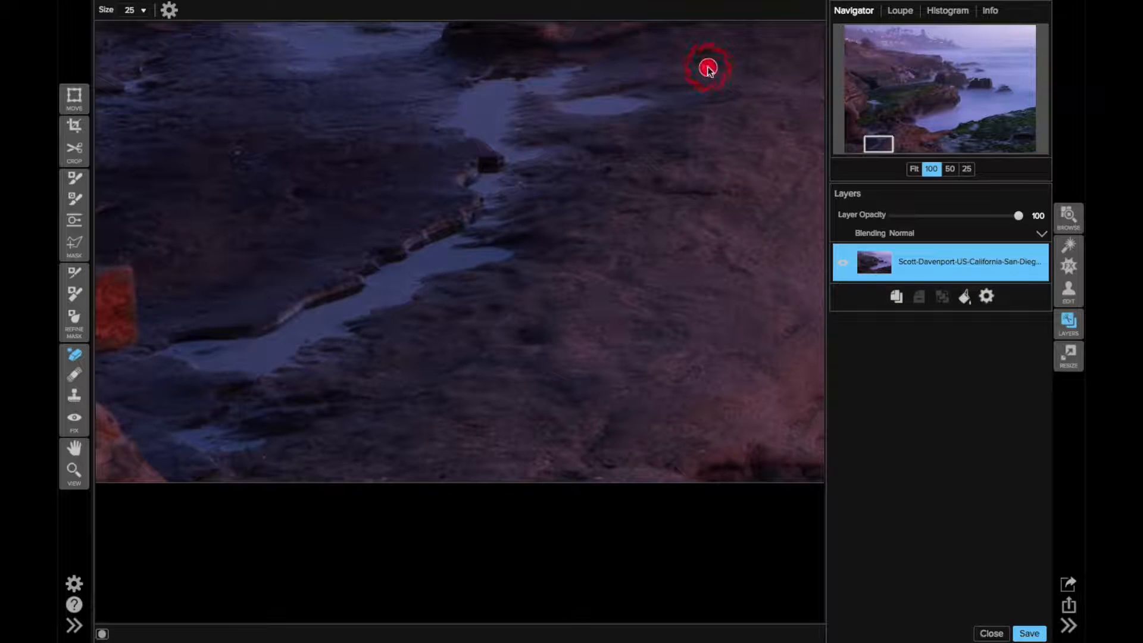
mouse_move(879, 141)
left_mouse_down()
mouse_move(880, 131)
mouse_move(871, 137)
left_mouse_up()
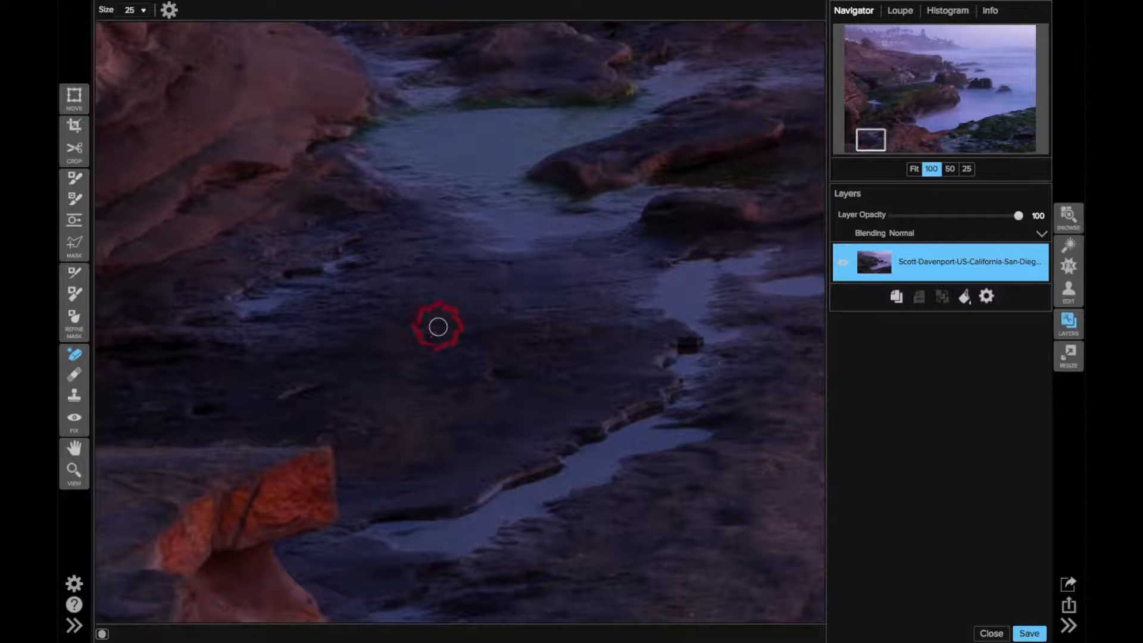
left_click(437, 331)
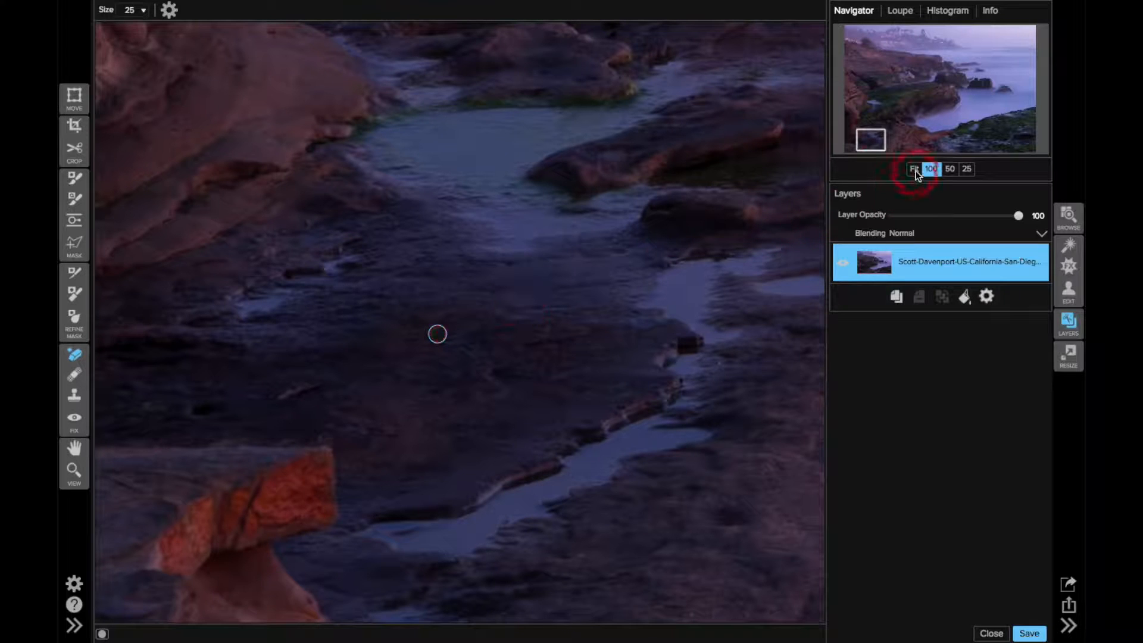
left_click(915, 169)
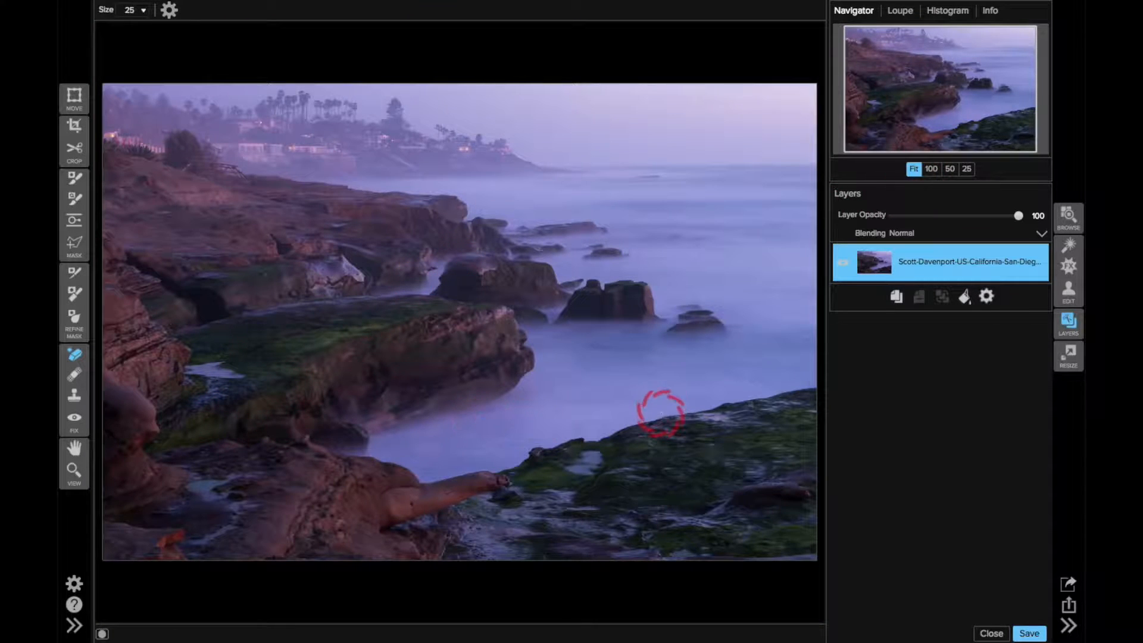
Erase the strip of pale rock along the bottom edge of the mossy lower-right corner with the eraser at size 50
left_click(931, 169)
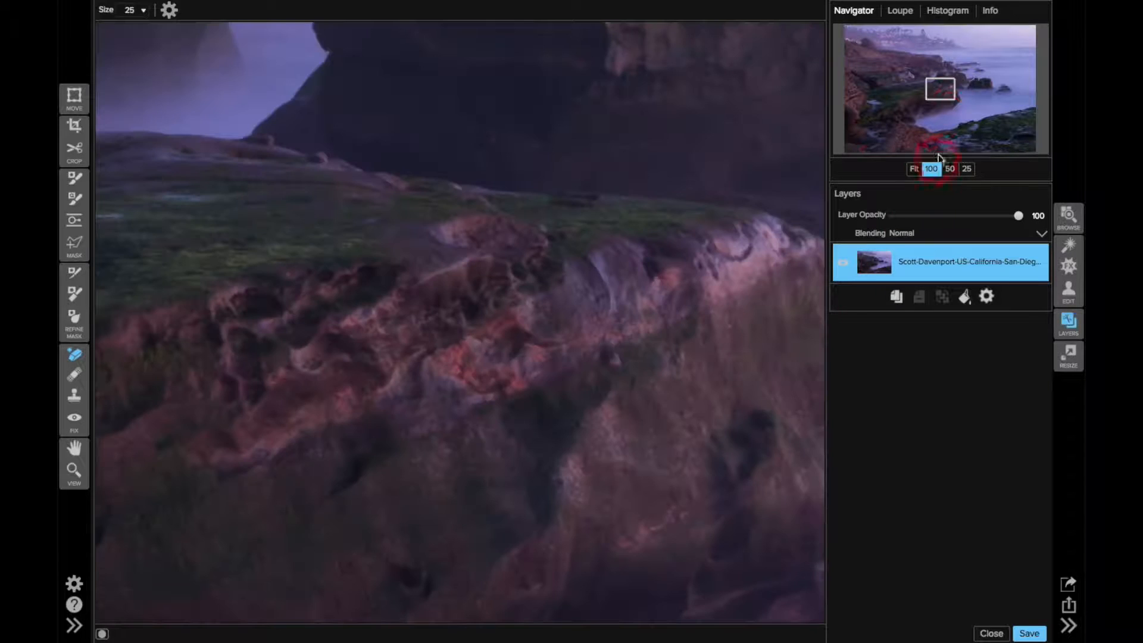
left_click_drag(946, 83, 1025, 147)
key("super+minus")
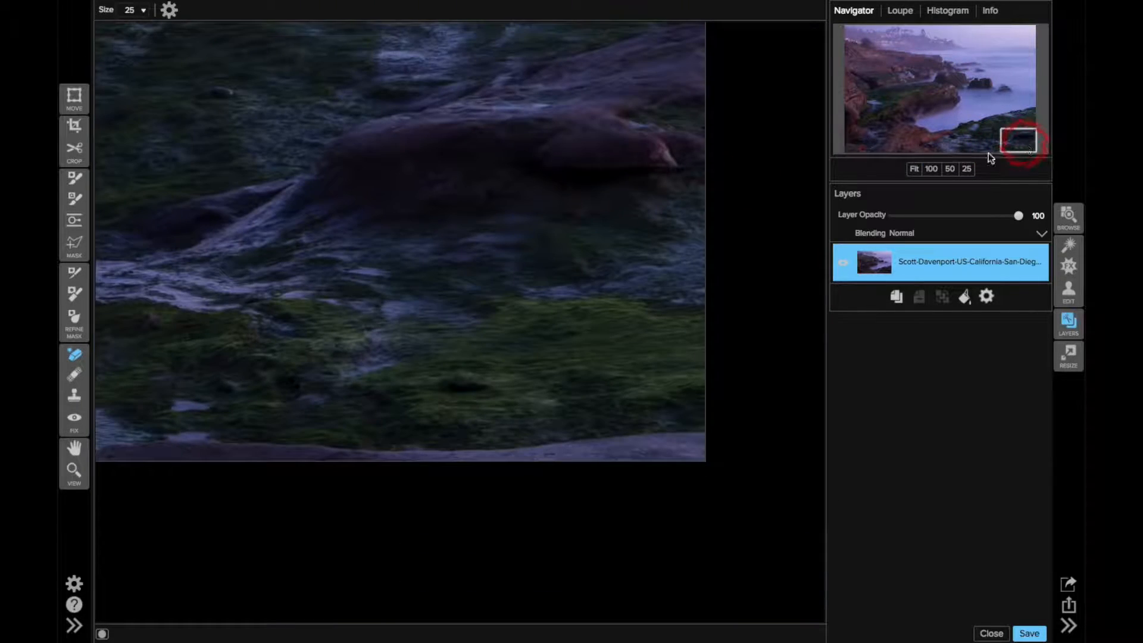
left_click_drag(1013, 141, 1009, 141)
key("bracketright")
key("bracketright")
mouse_move(148, 455)
left_mouse_down()
mouse_move(761, 444)
mouse_move(574, 464)
mouse_move(247, 465)
mouse_move(252, 484)
mouse_move(166, 452)
mouse_move(217, 480)
left_mouse_up()
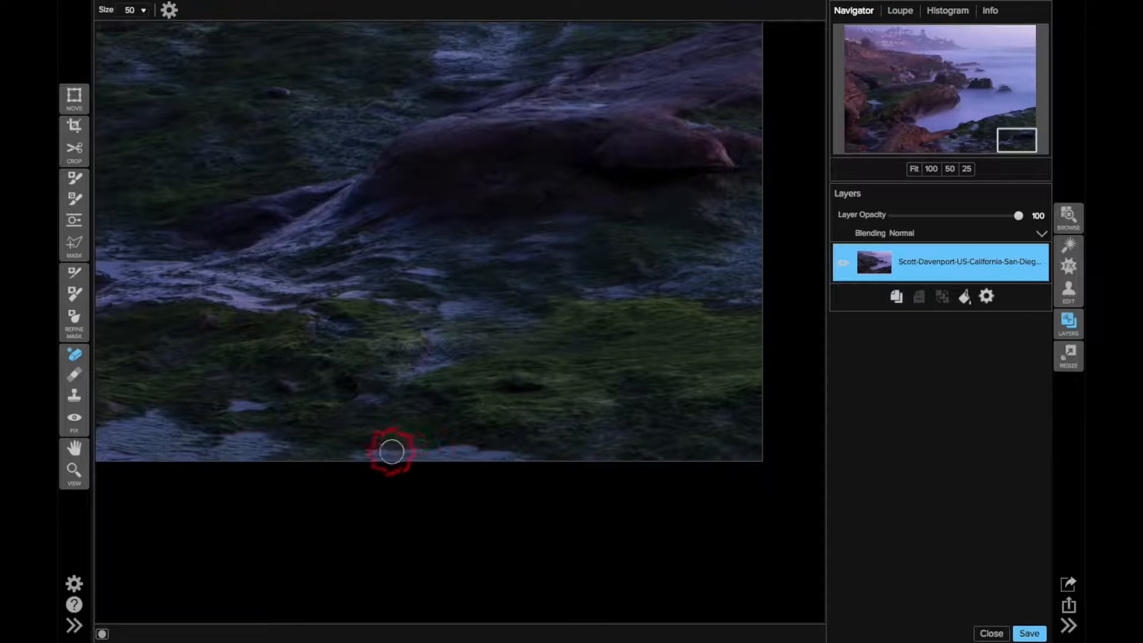
mouse_move(355, 457)
left_mouse_down()
mouse_move(497, 450)
mouse_move(600, 505)
left_mouse_up()
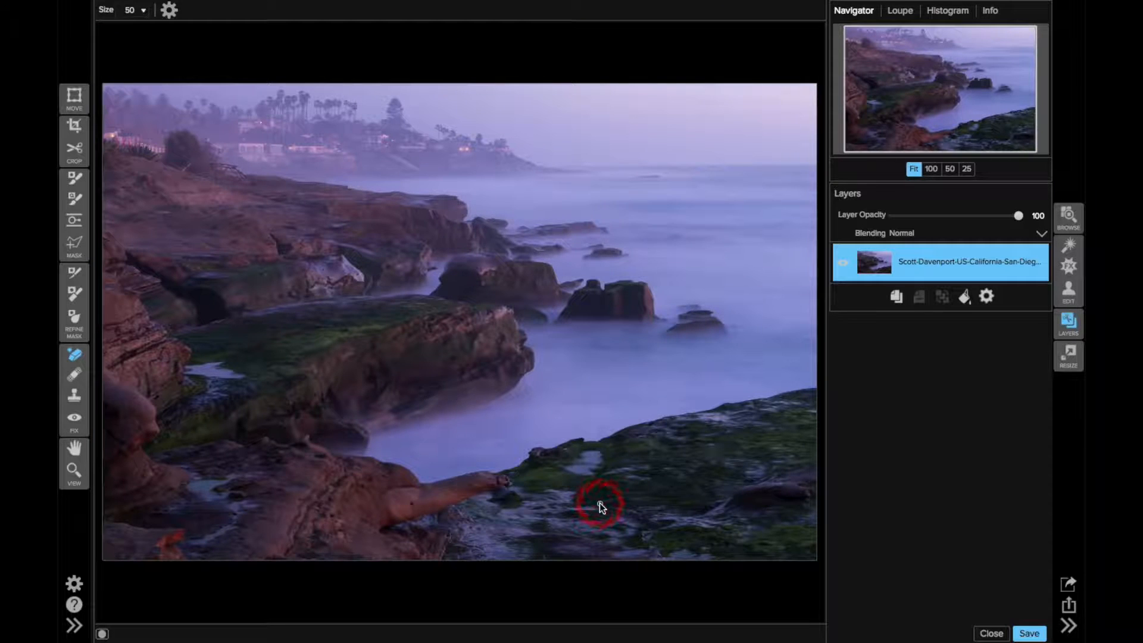
Move the retouched photo into the Effects module and add a Color Enhancer filter
left_click(983, 299)
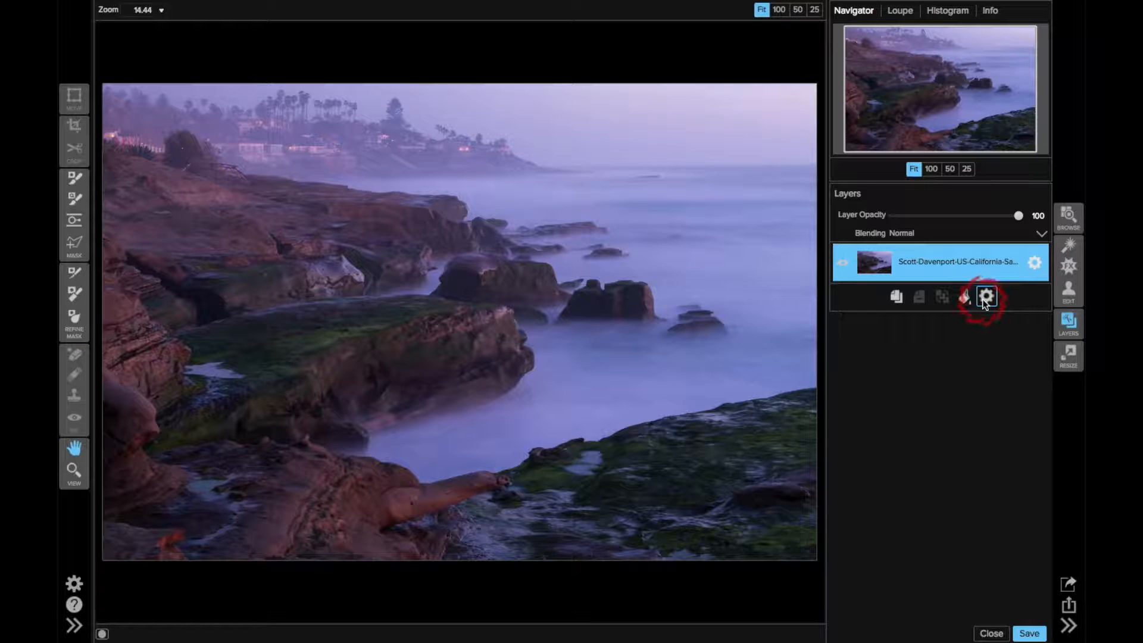
left_click(1067, 271)
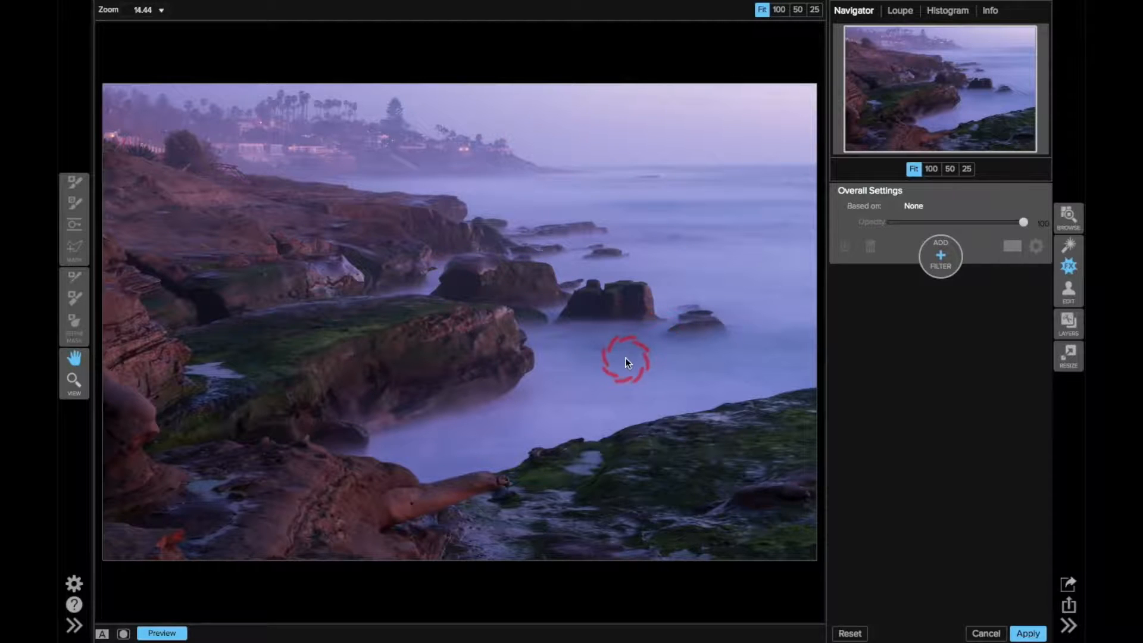
left_click(941, 254)
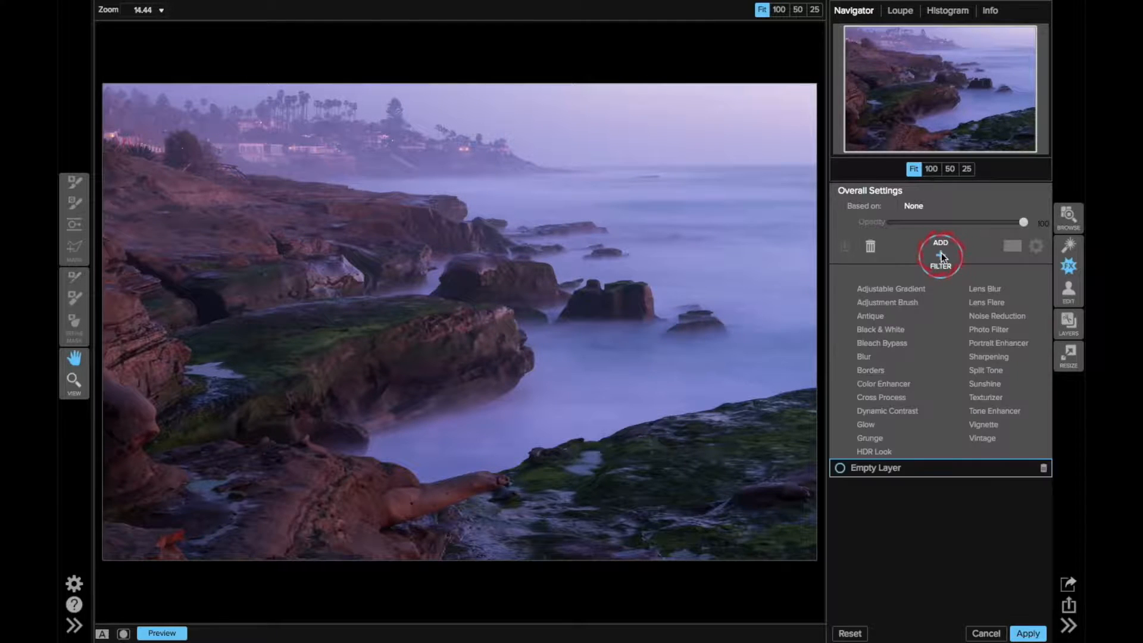
left_click(893, 384)
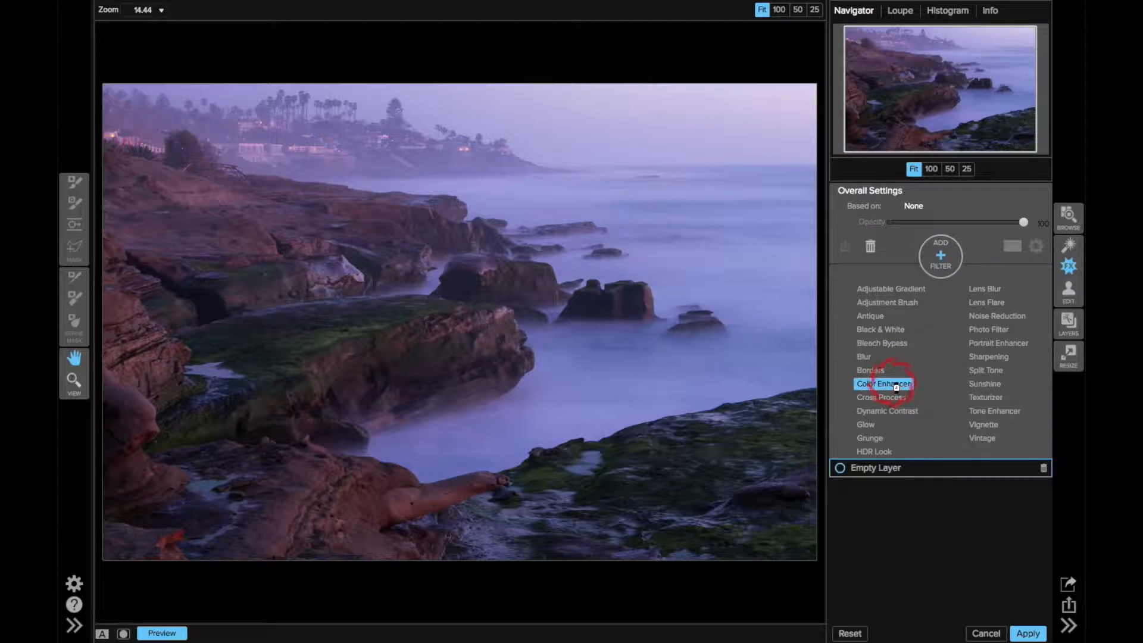
left_click(958, 410)
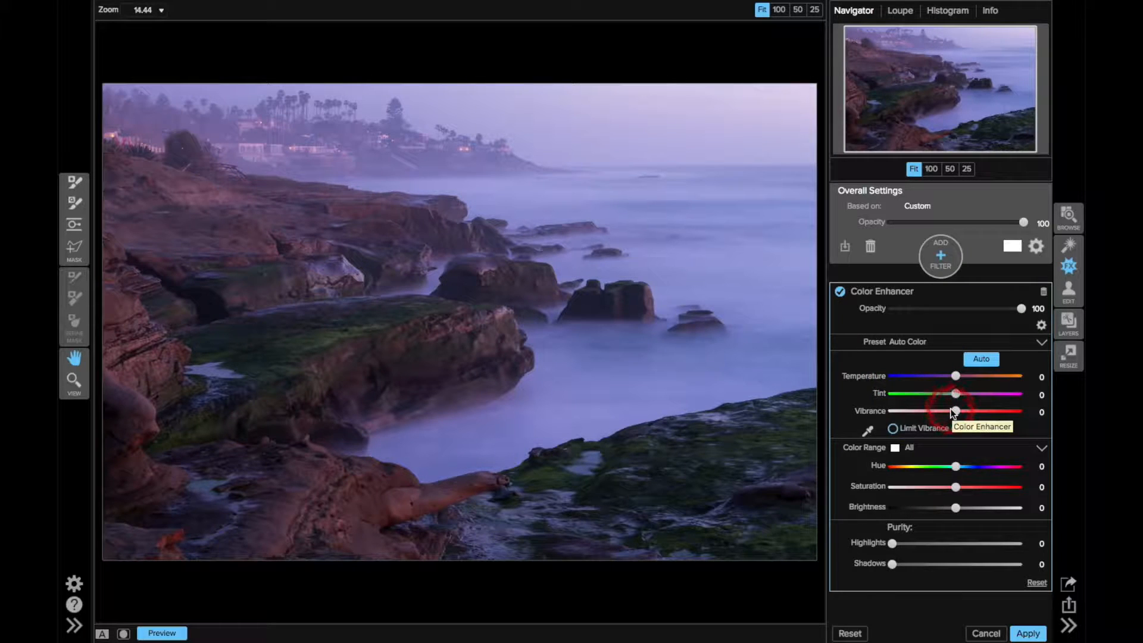
Apply the Green Enhancer preset to the Color Enhancer filter
left_click(907, 349)
left_click(908, 347)
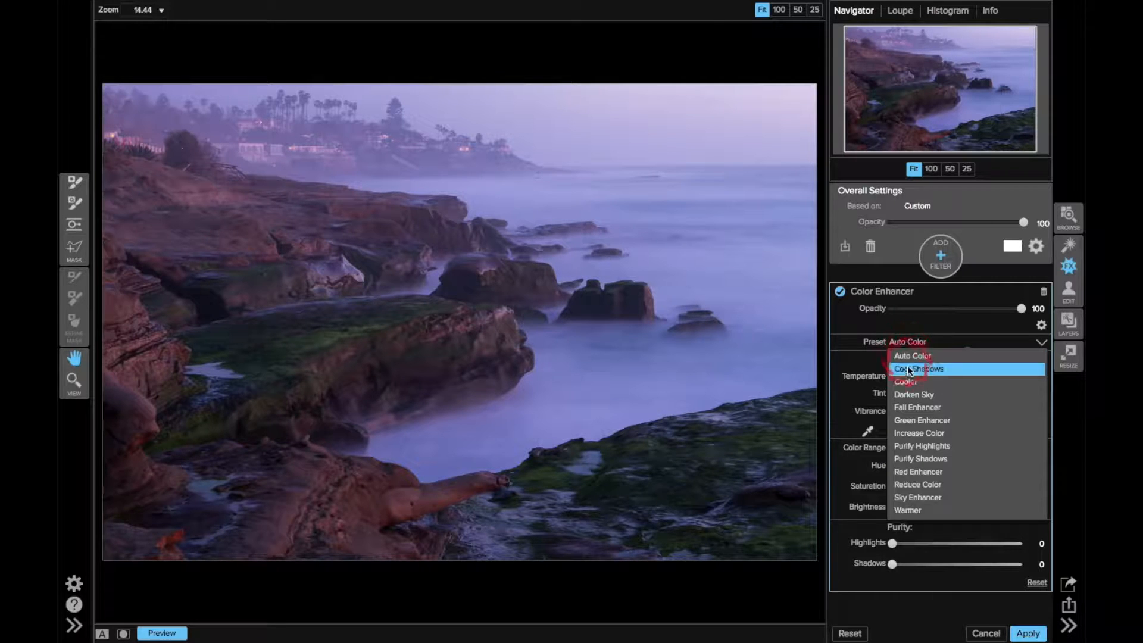
left_click(910, 419)
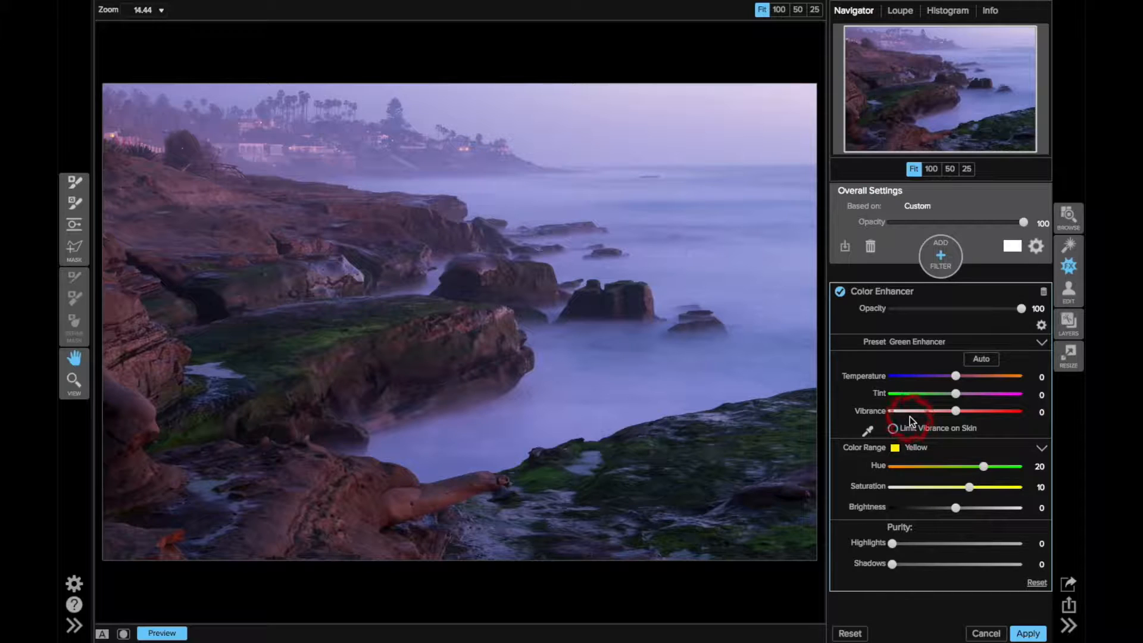
Set the saturation of the orange color range to 8 in the Color Enhancer filter
left_click(914, 448)
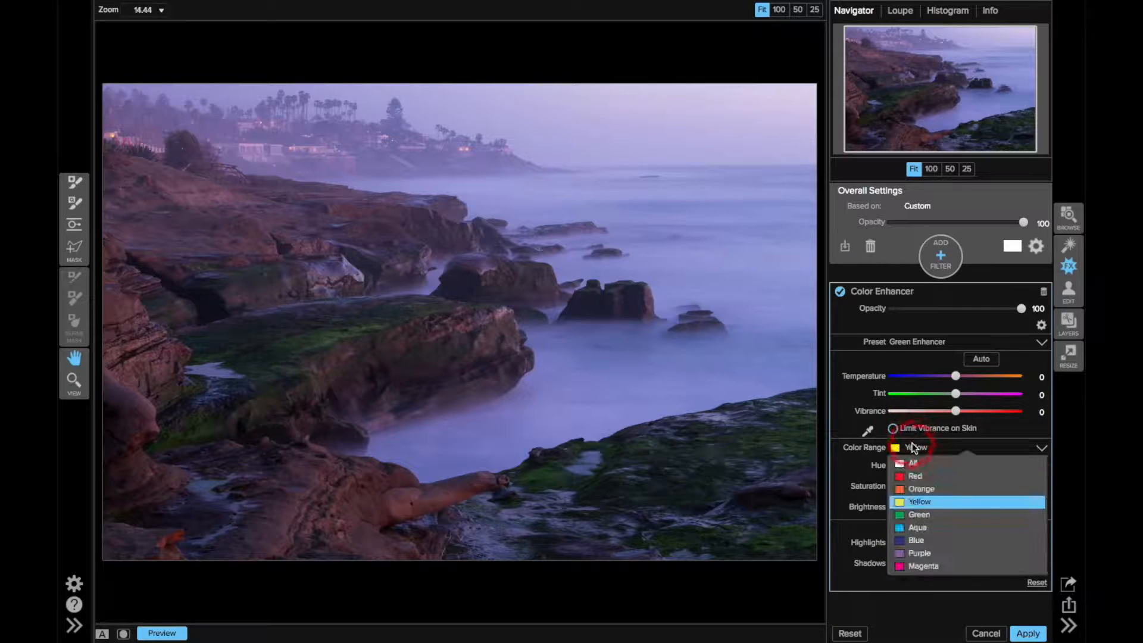
left_click(917, 488)
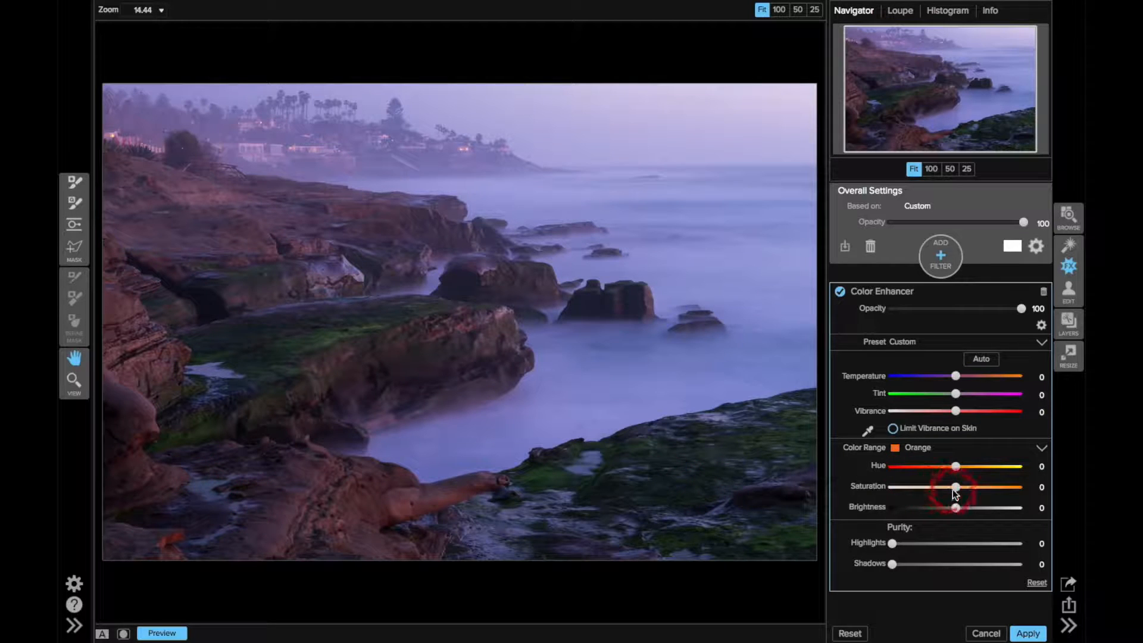
left_click_drag(959, 490, 993, 489)
left_click(967, 488)
left_click_drag(971, 491, 967, 490)
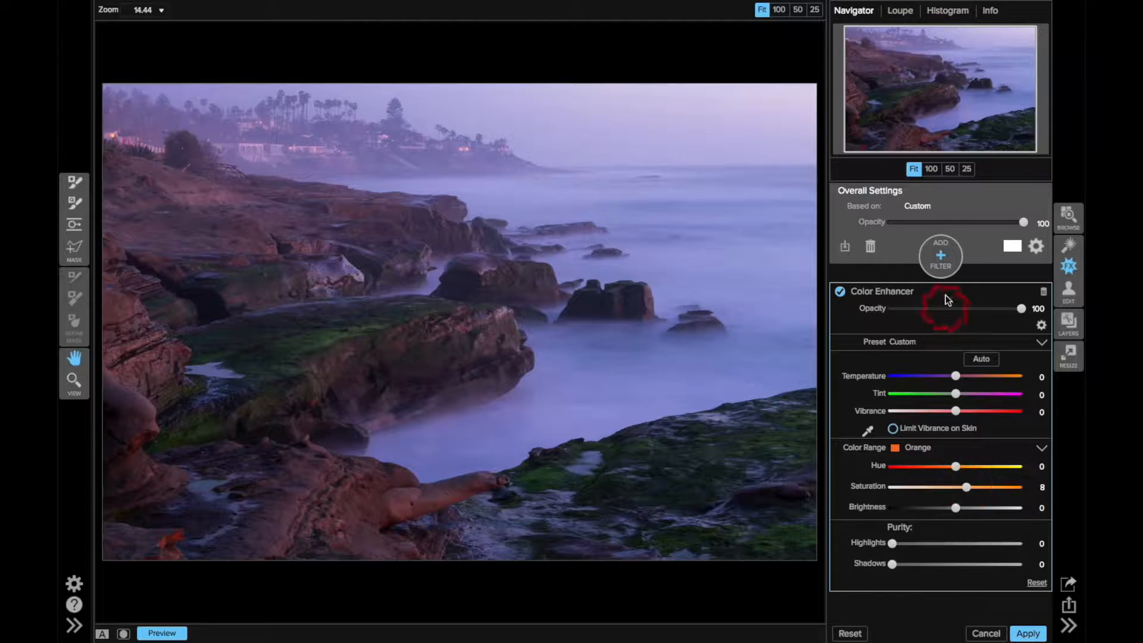
Add a Black & White filter above the Color Enhancer
left_click(943, 251)
left_click(906, 303)
left_click(897, 330)
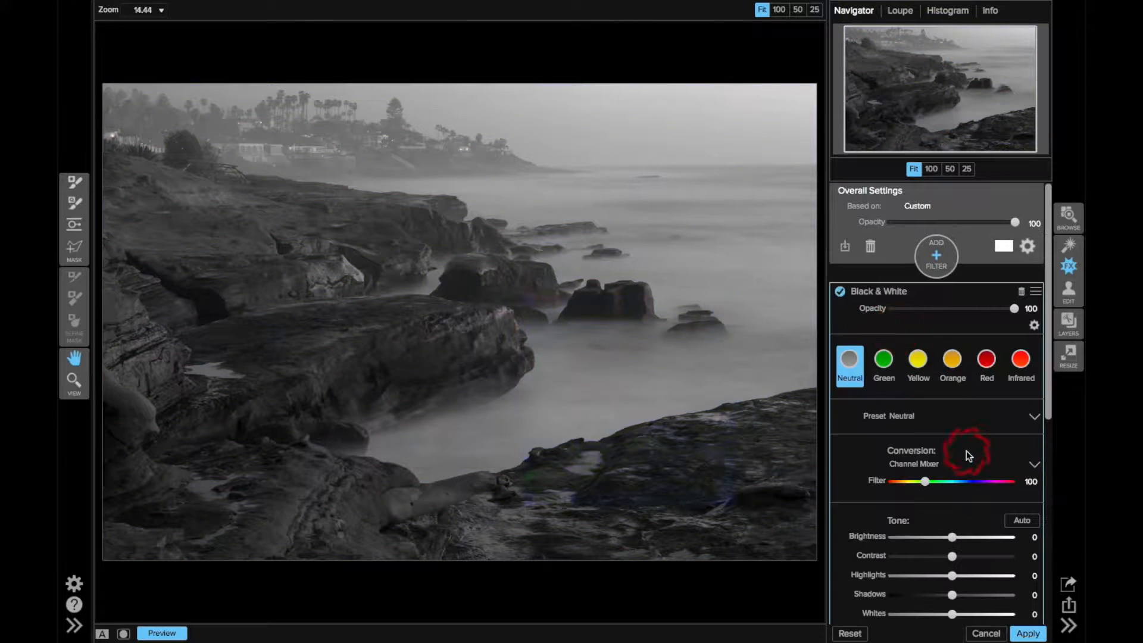
Switch the black and white conversion to Color Response and adjust its color values automatically
scroll(968, 455, "down", 3)
left_click(1034, 393)
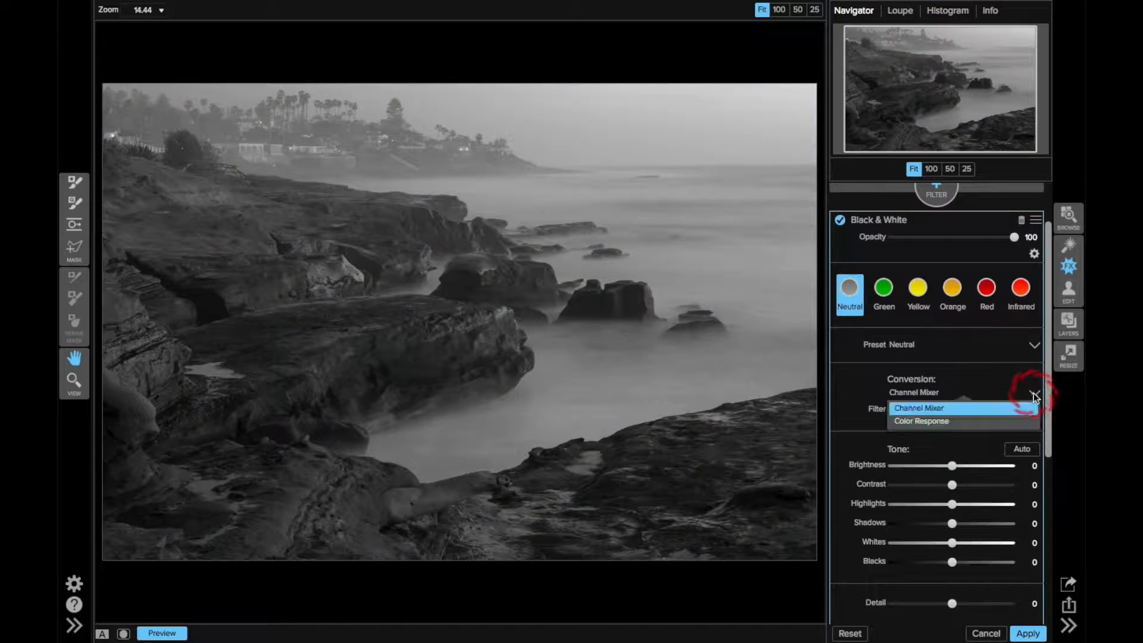
left_click(960, 422)
left_click(965, 411)
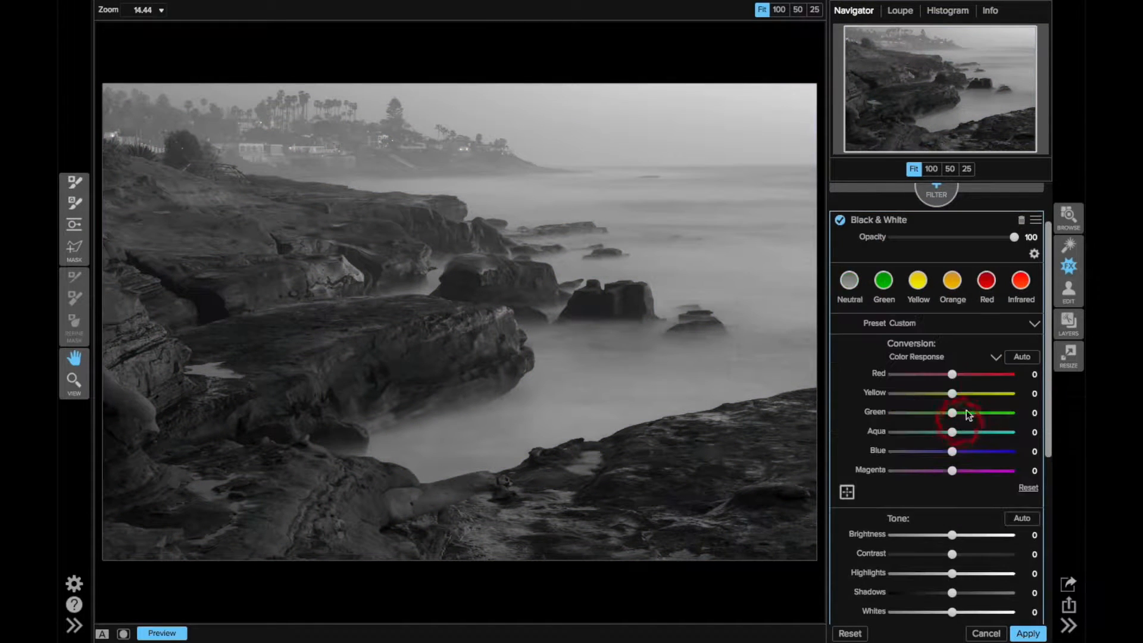
left_click(1020, 359)
Set the Black & White filter's contrast to 14 and raise its Detail slightly
scroll(970, 434, "down", 2)
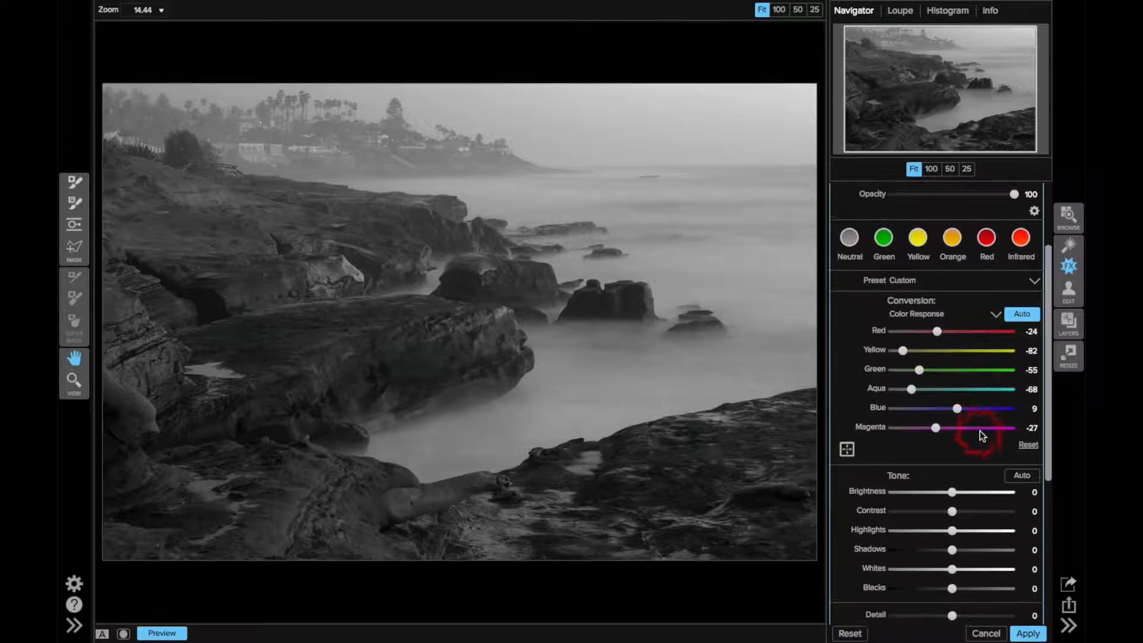
left_click(955, 503)
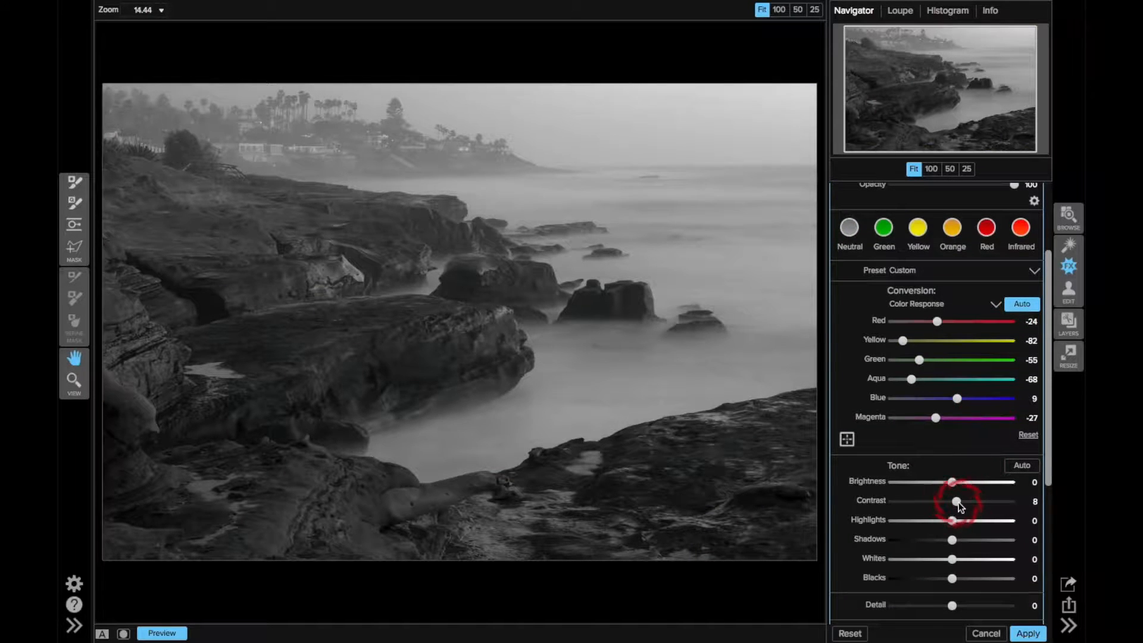
left_click(953, 606)
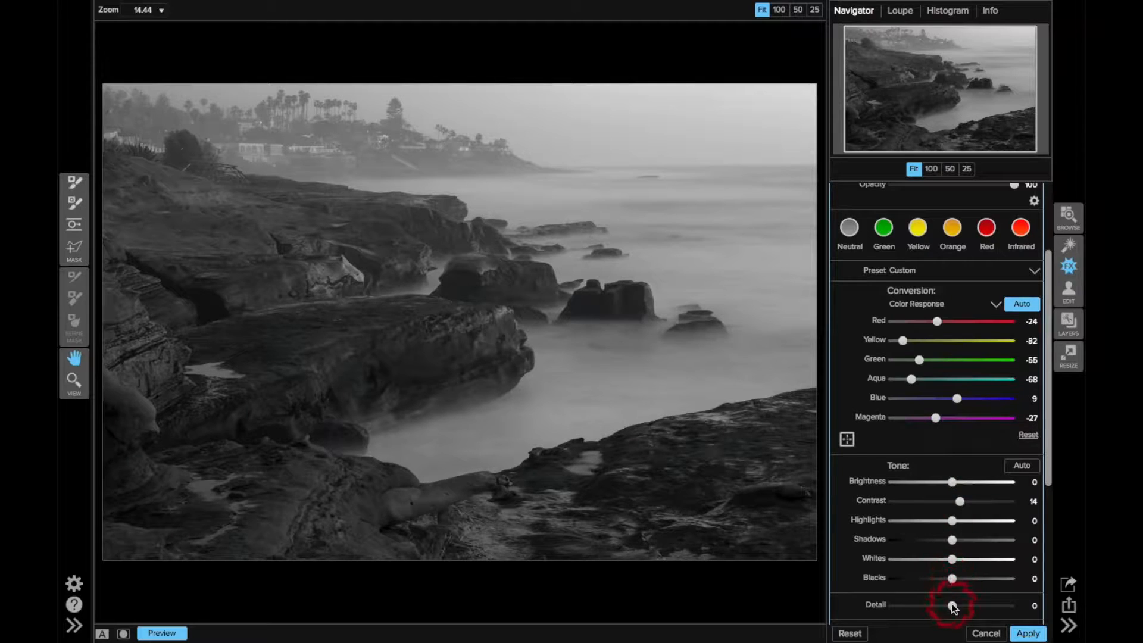
left_click_drag(954, 605, 959, 605)
left_click_drag(953, 542, 953, 542)
Change the Black & White filter's blending mode to Luminosity
left_click(1033, 202)
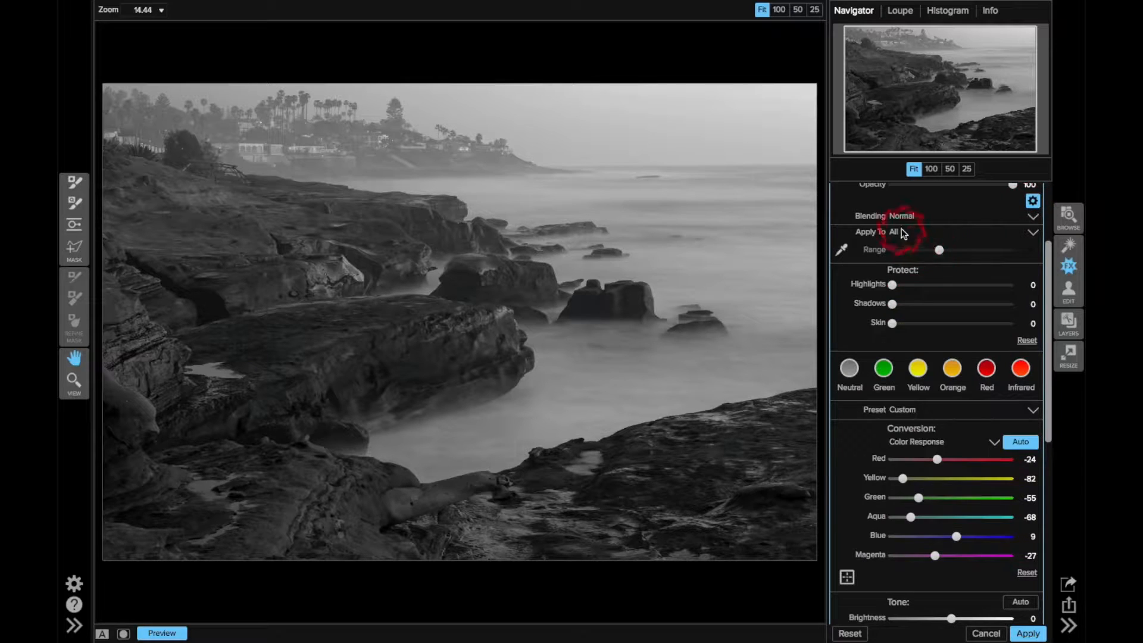
left_click(901, 215)
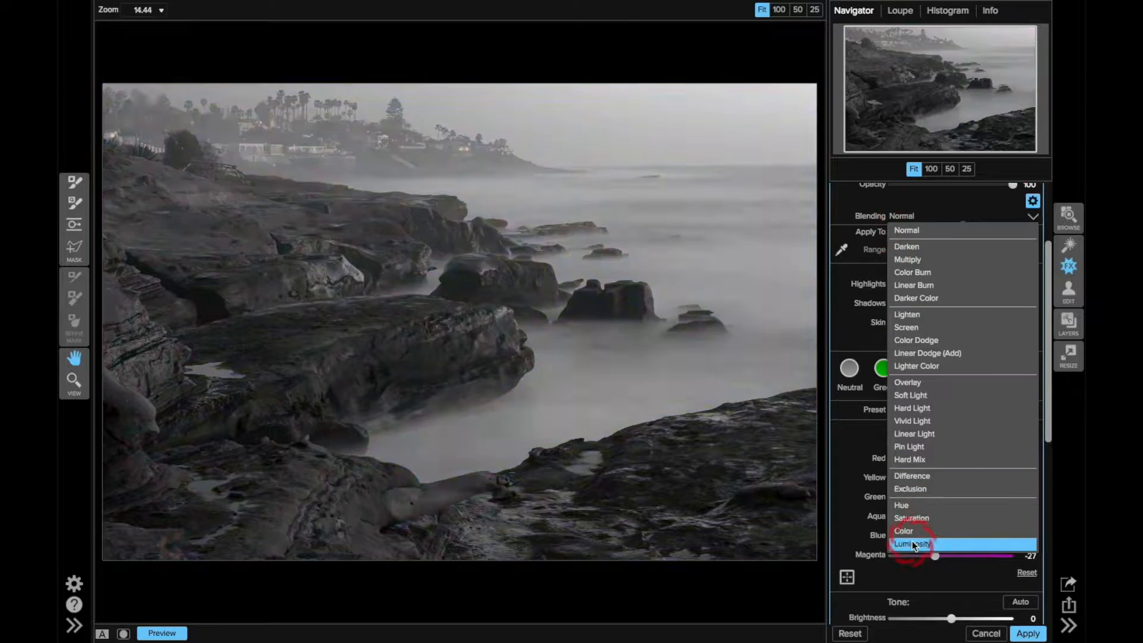
left_click(912, 543)
Lower the Black & White filter's opacity to 50 and compare the photo with and without the filter
scroll(885, 292, "up", 3)
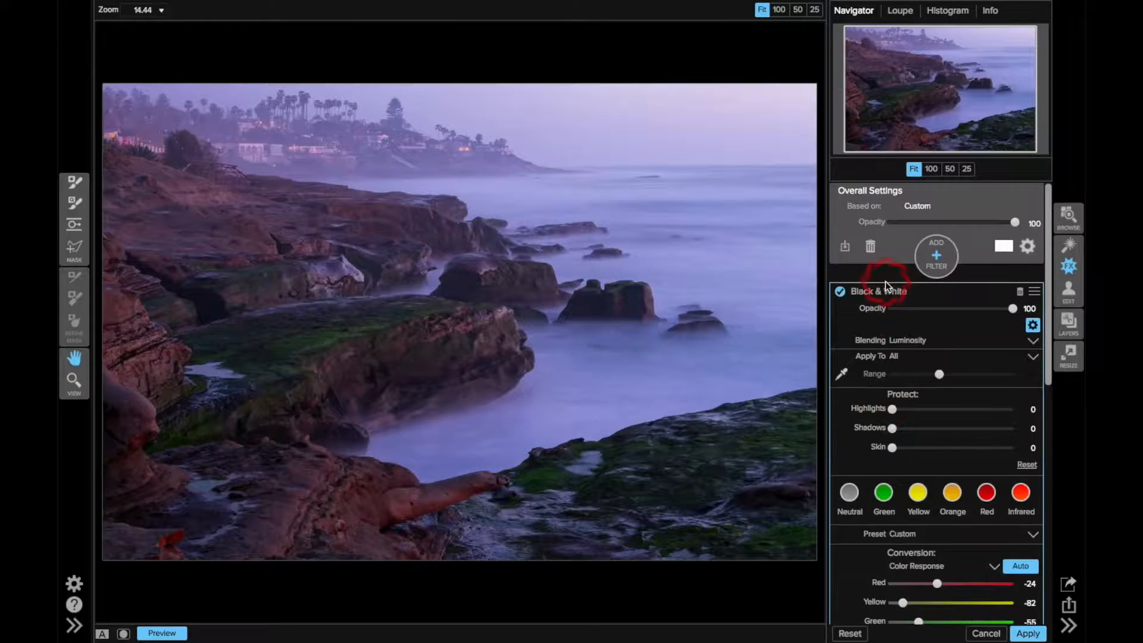
left_click(841, 292)
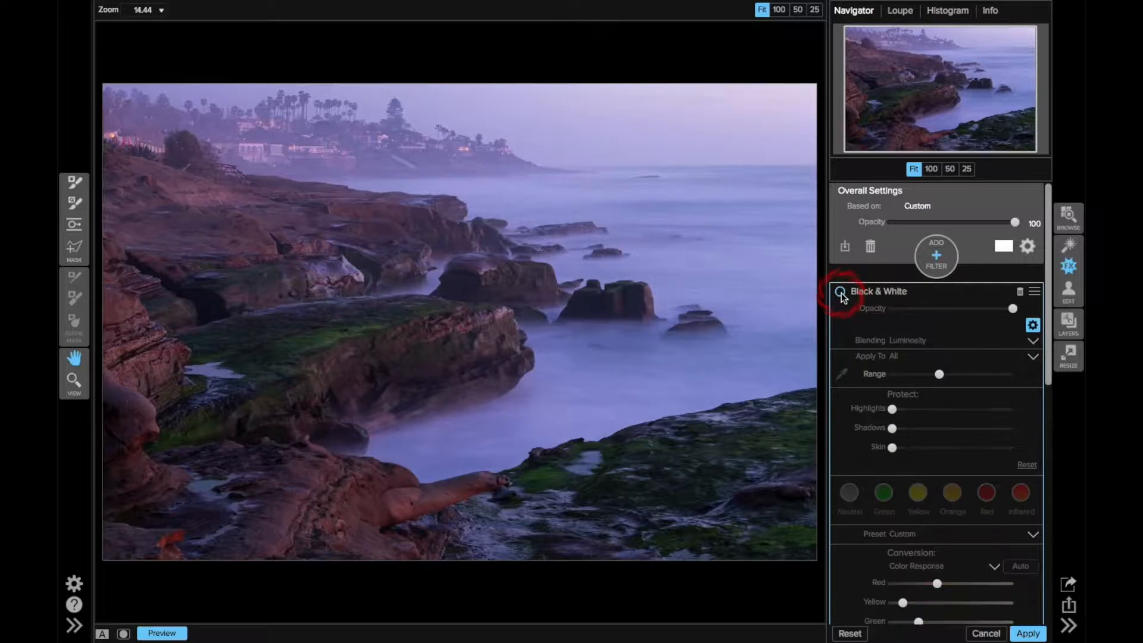
left_click(841, 292)
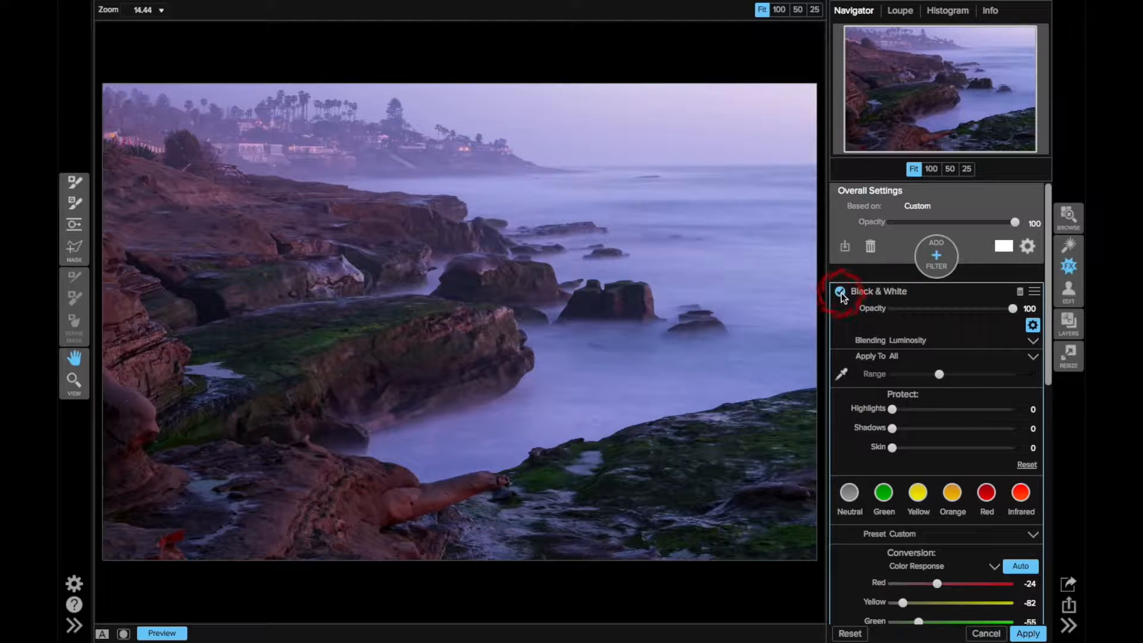
left_click(961, 309)
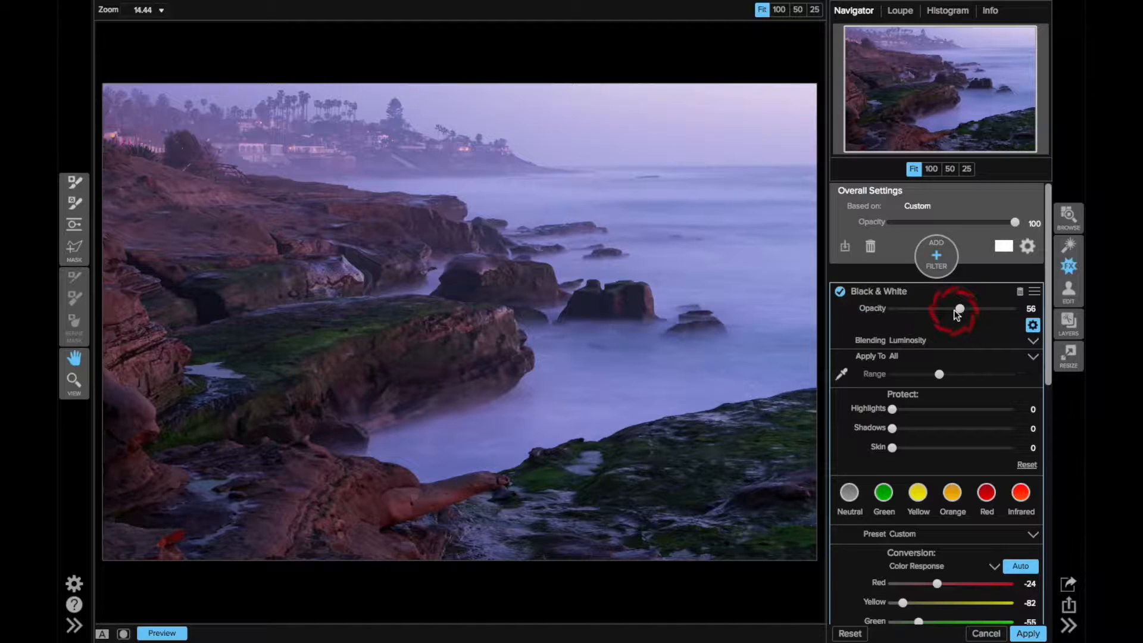
left_click_drag(954, 309, 887, 311)
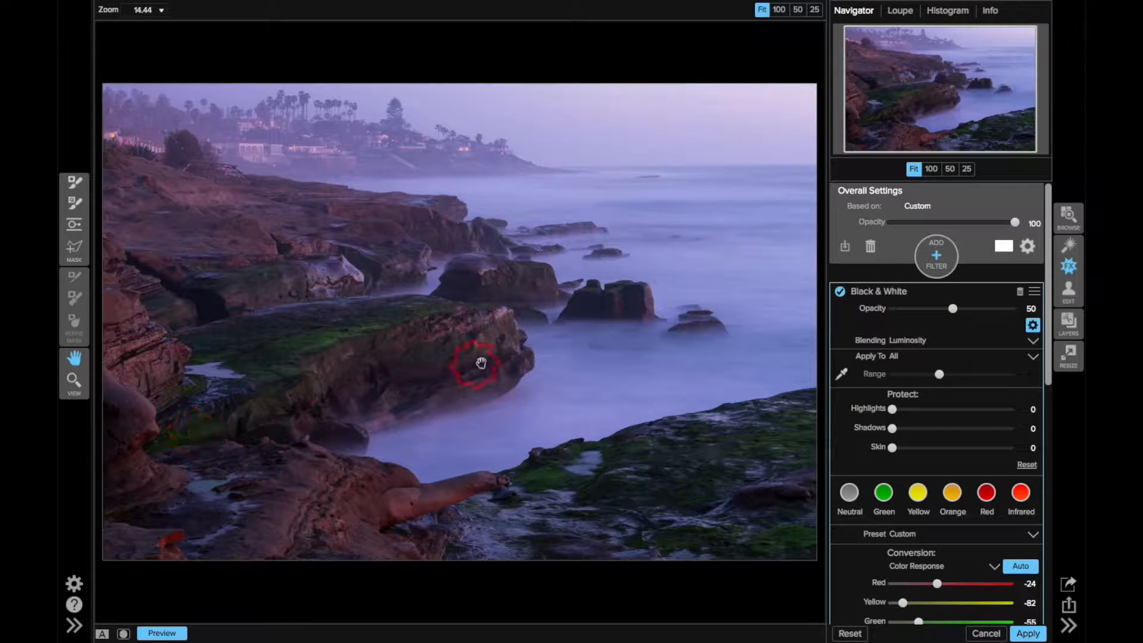
left_click(841, 292)
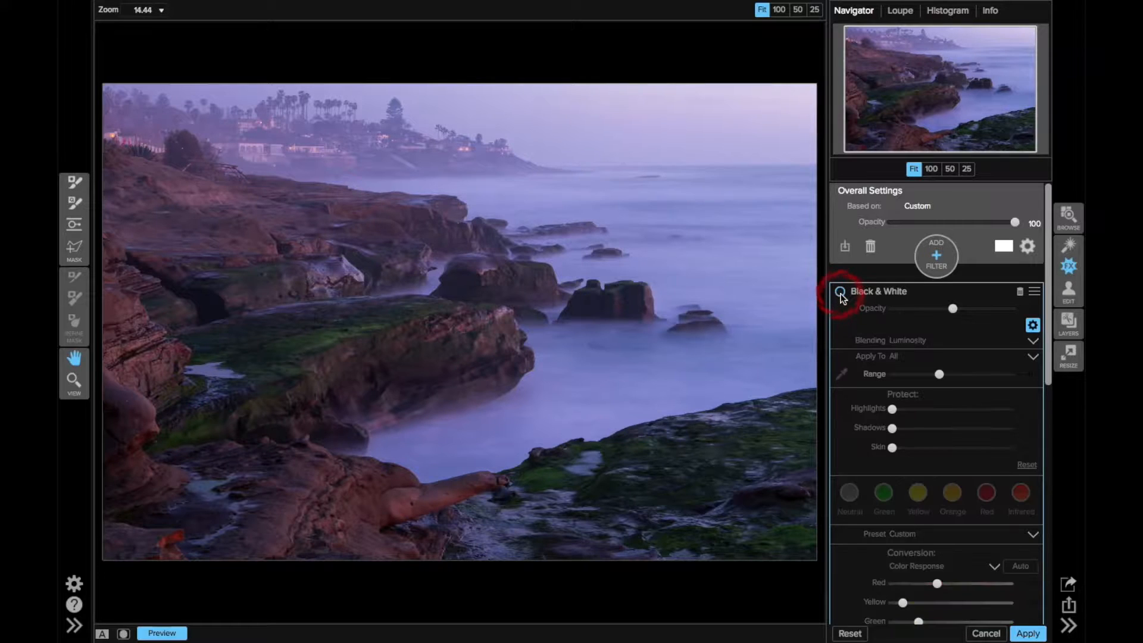
left_click(841, 292)
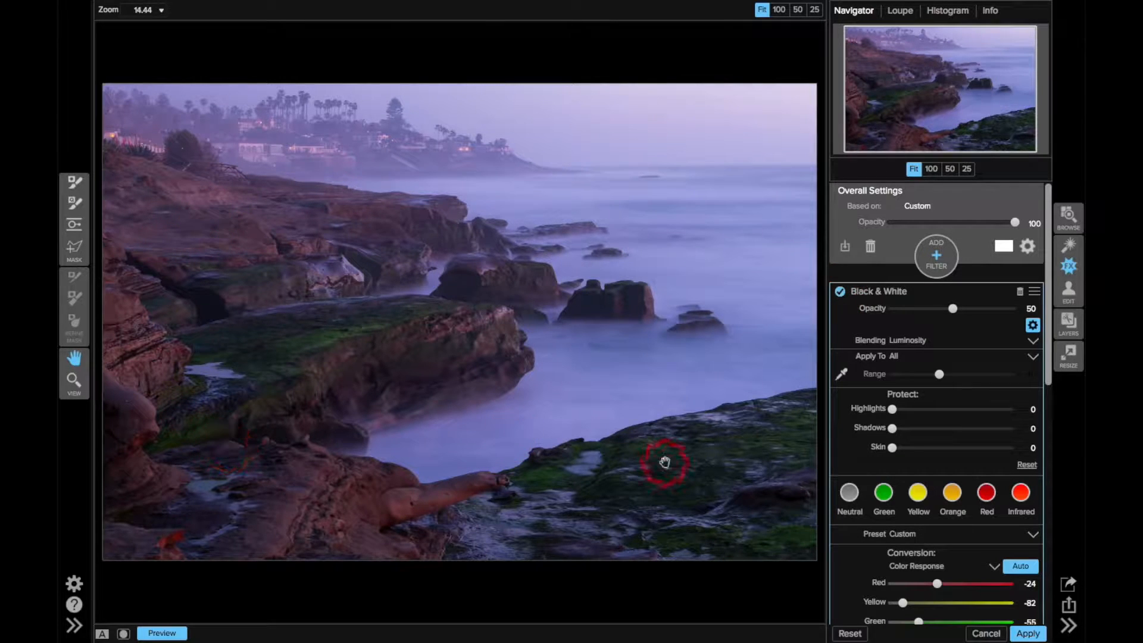
Add a Dynamic Contrast filter and set its opacity to 67
left_click(938, 252)
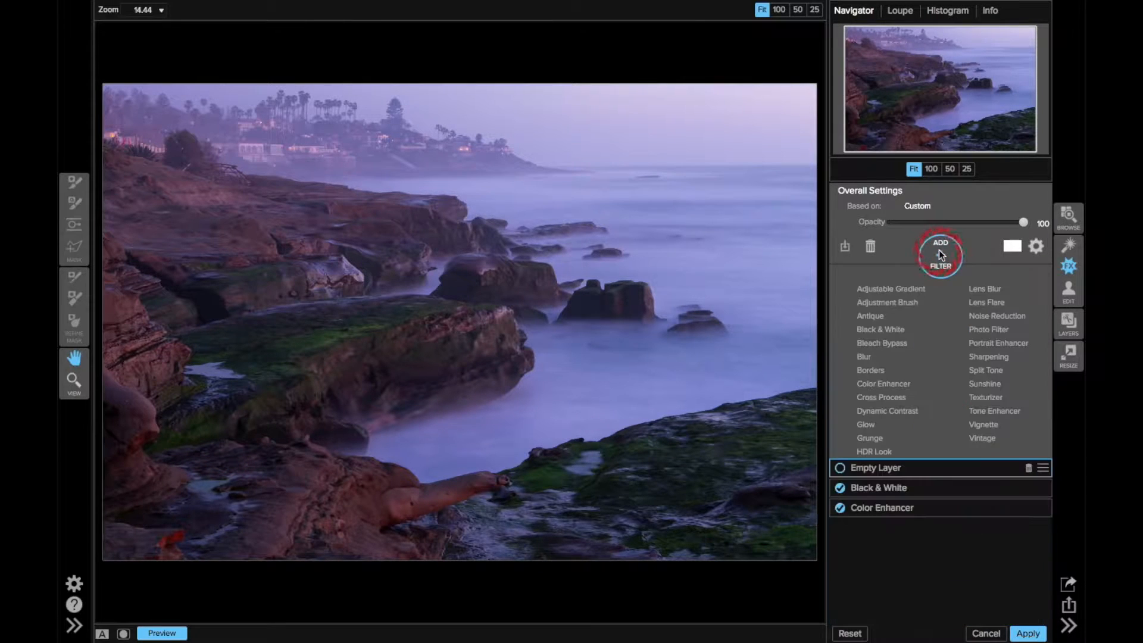
left_click(902, 411)
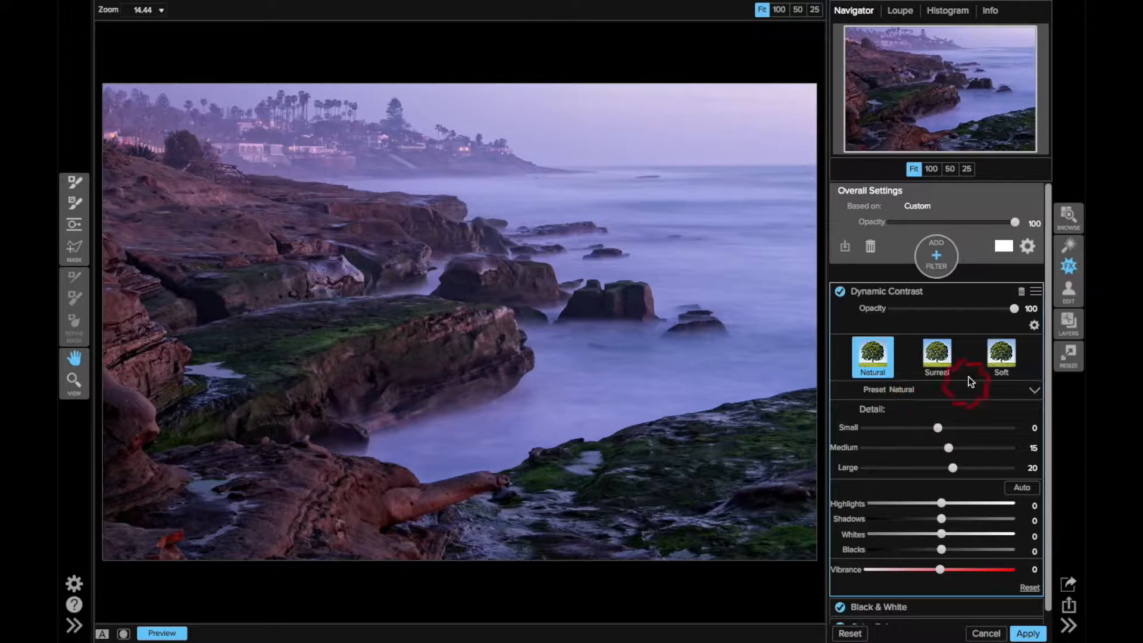
left_click(951, 309)
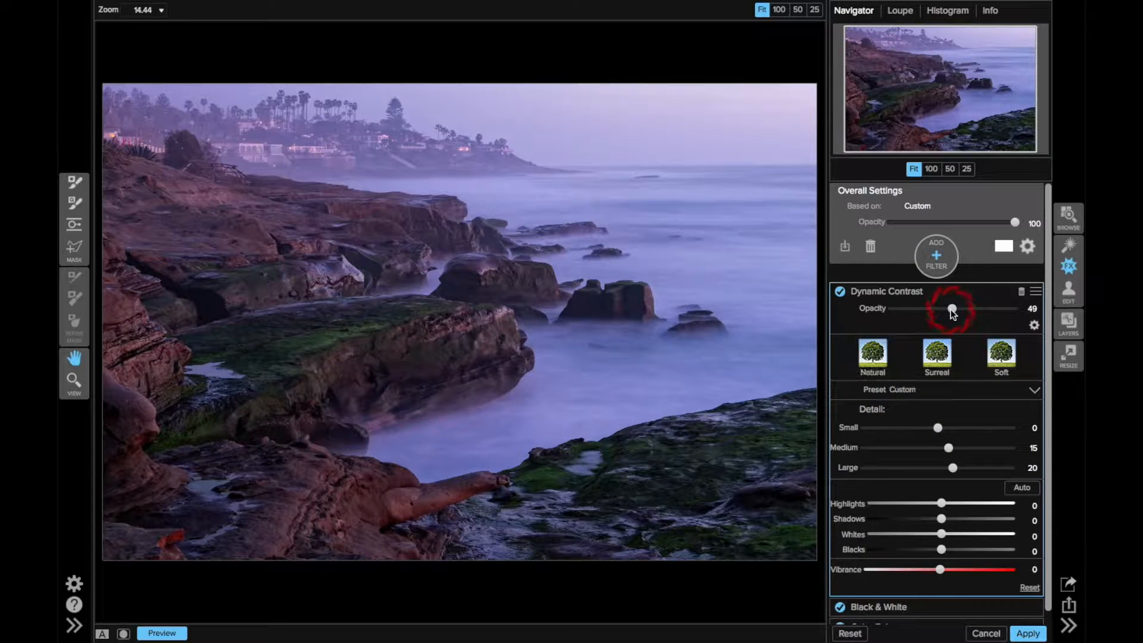
left_click_drag(953, 309, 968, 310)
left_click_drag(971, 309, 975, 310)
Paint Dynamic Contrast out of the sky and sea with the Quick Mask brush at size 150, showing the mask overlay to catch missed water
left_click(72, 204)
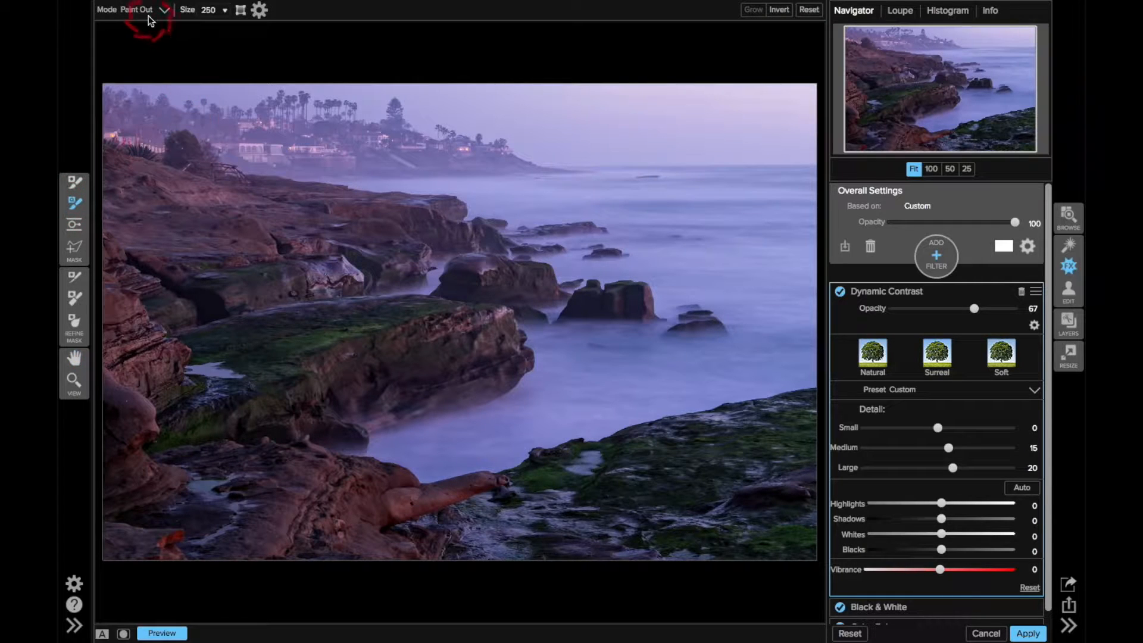
key("bracketleft")
key("bracketleft")
mouse_move(487, 189)
left_mouse_down()
mouse_move(709, 208)
mouse_move(767, 238)
mouse_move(763, 263)
mouse_move(685, 264)
mouse_move(784, 297)
mouse_move(794, 333)
mouse_move(699, 375)
mouse_move(612, 347)
mouse_move(565, 396)
mouse_move(447, 439)
left_mouse_up()
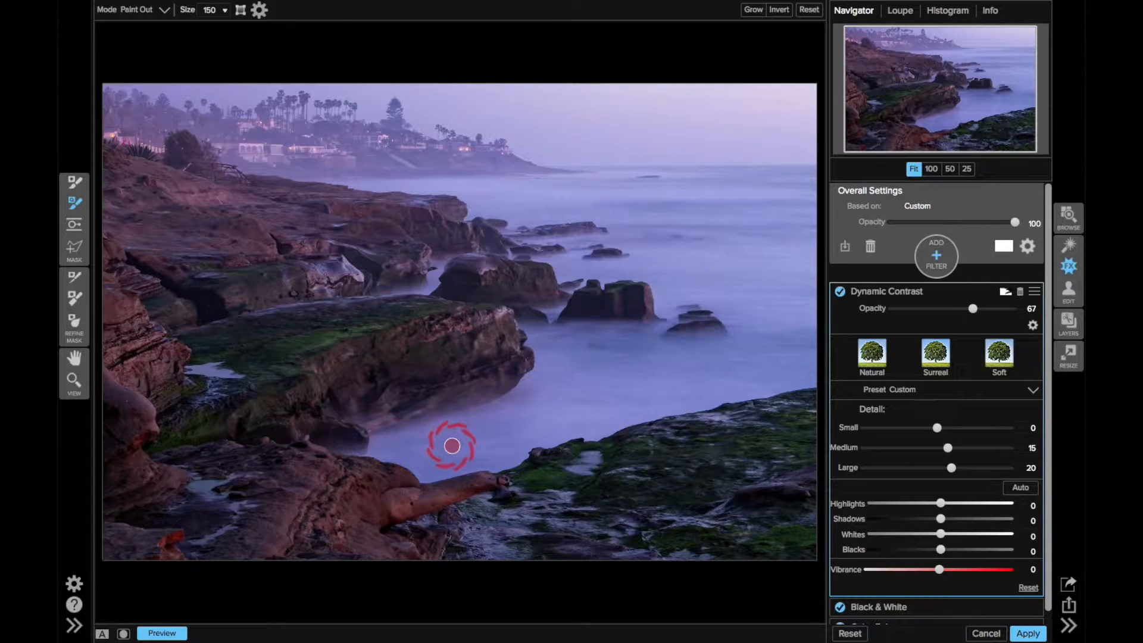
key("ctrl+m")
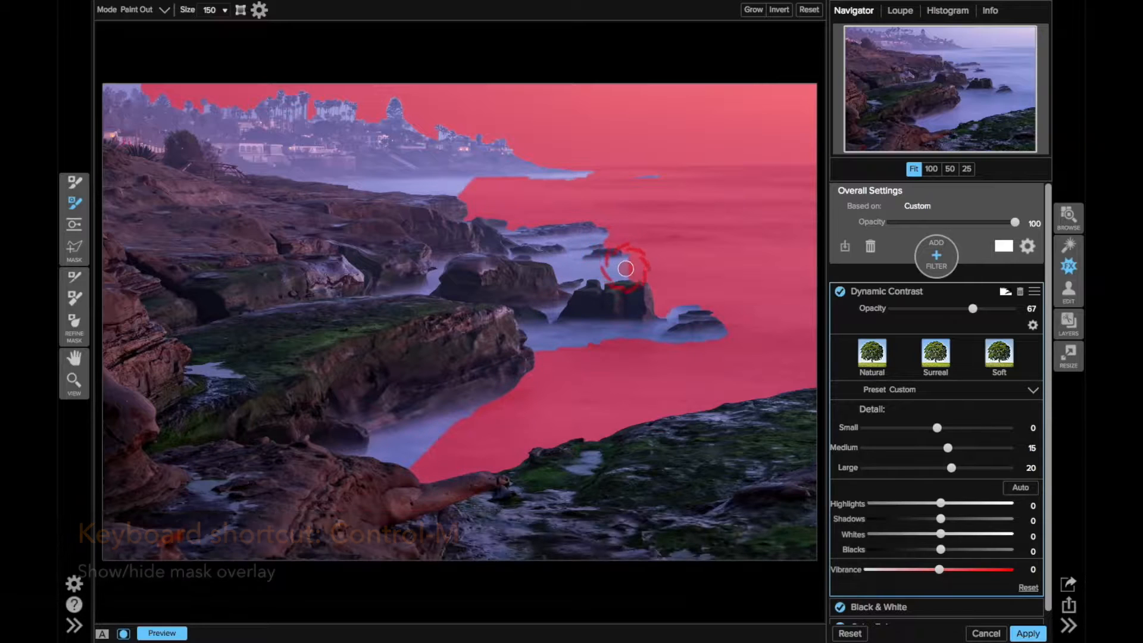
left_click_drag(608, 268, 572, 267)
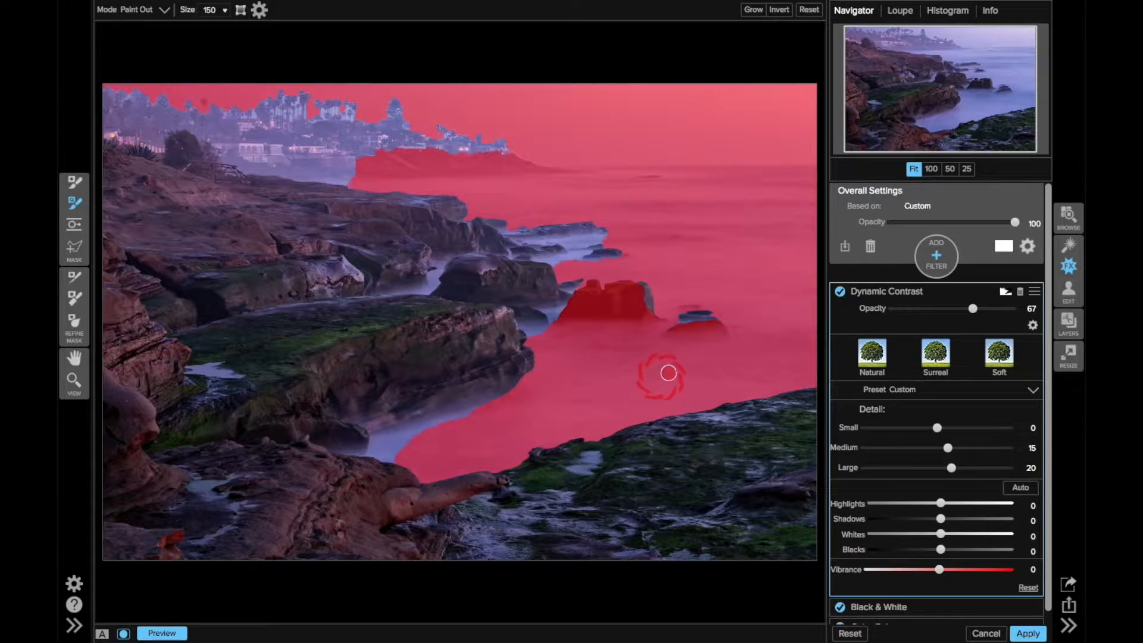
Refine the mask edges where the shoreline rocks meet the water, using the Refine Brush at size 500
left_click(75, 276)
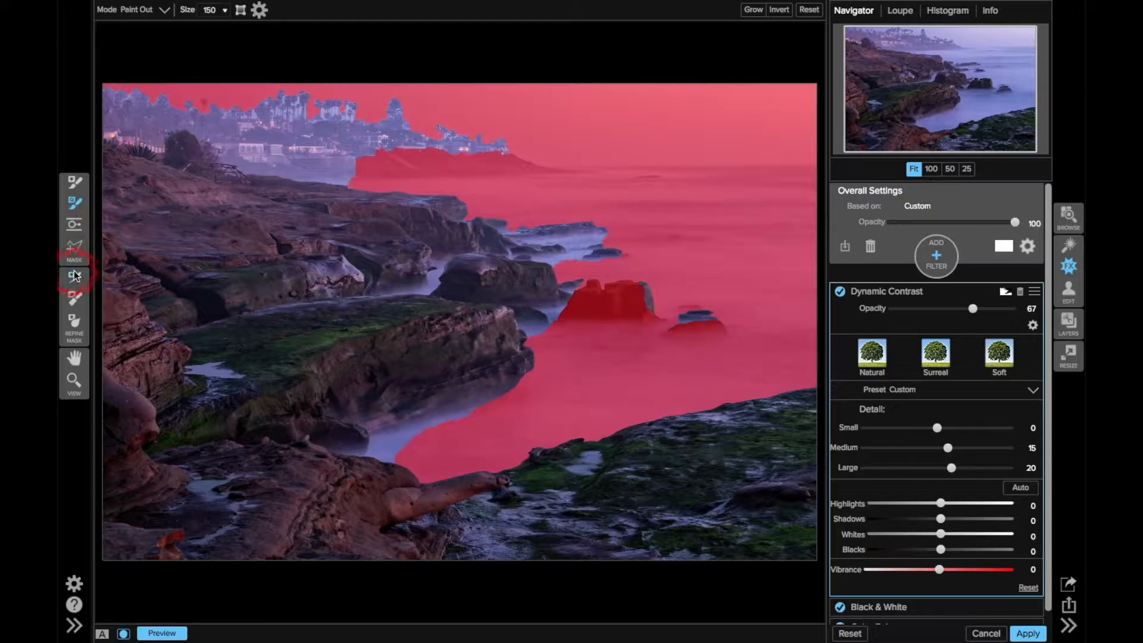
key("bracketright")
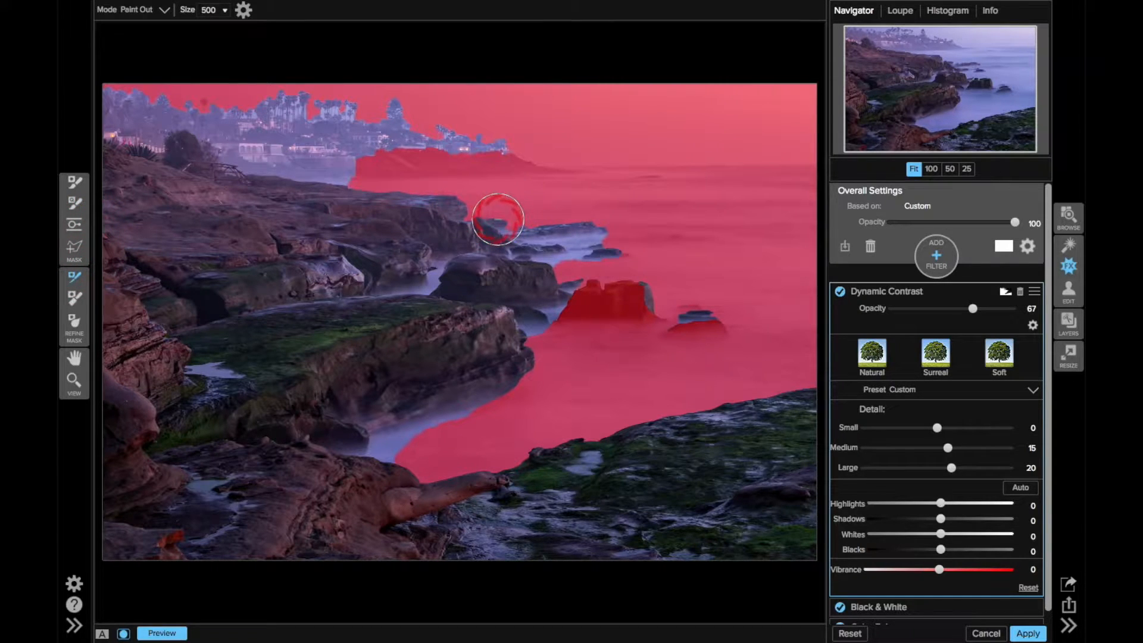
key("o")
mouse_move(498, 219)
left_mouse_down()
mouse_move(595, 221)
mouse_move(565, 231)
mouse_move(574, 253)
mouse_move(627, 278)
mouse_move(545, 311)
mouse_move(530, 385)
mouse_move(378, 437)
mouse_move(383, 448)
mouse_move(411, 463)
mouse_move(398, 444)
mouse_move(536, 345)
mouse_move(550, 274)
left_mouse_up()
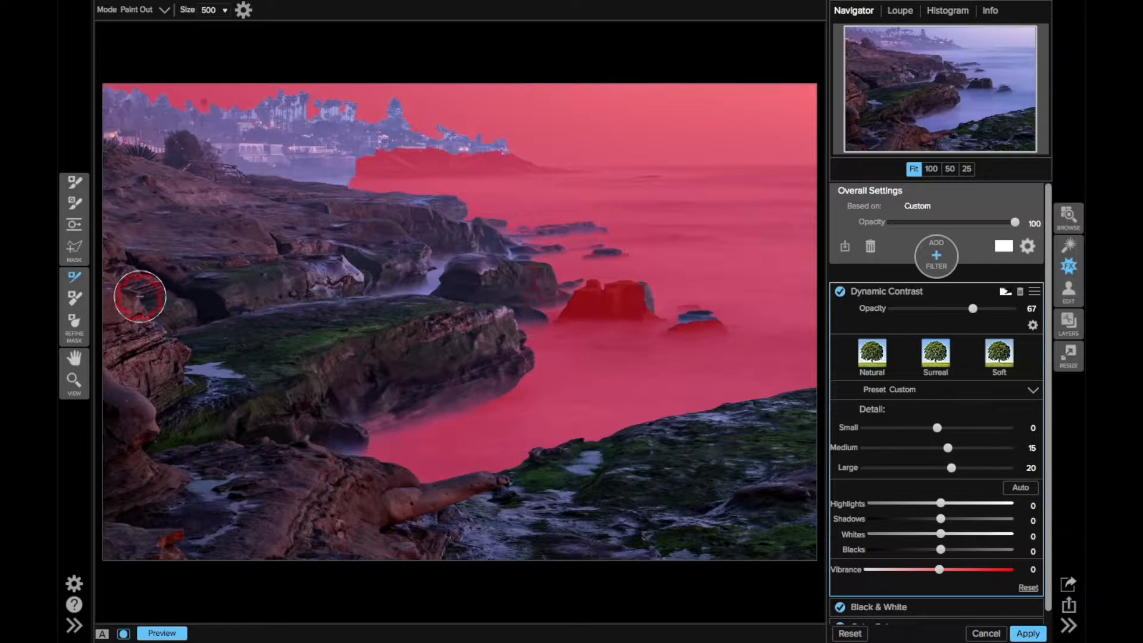
Paint Dynamic Contrast back into the large rock standing in the sea, using the Masking Brush at size 200 in Paint In mode
left_click(73, 181)
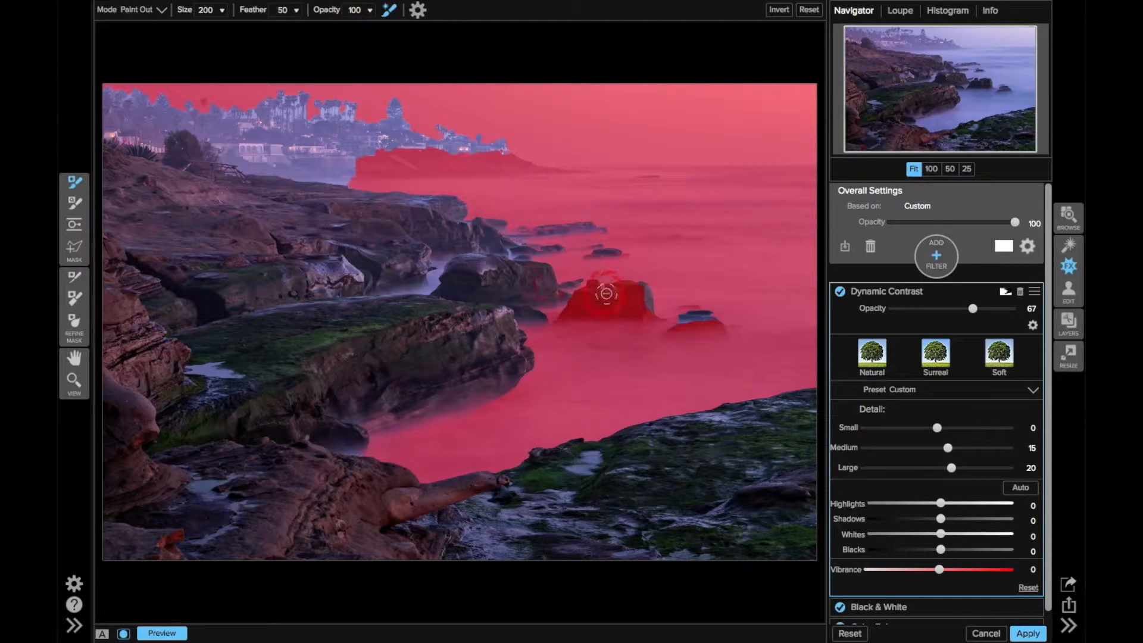
key("x")
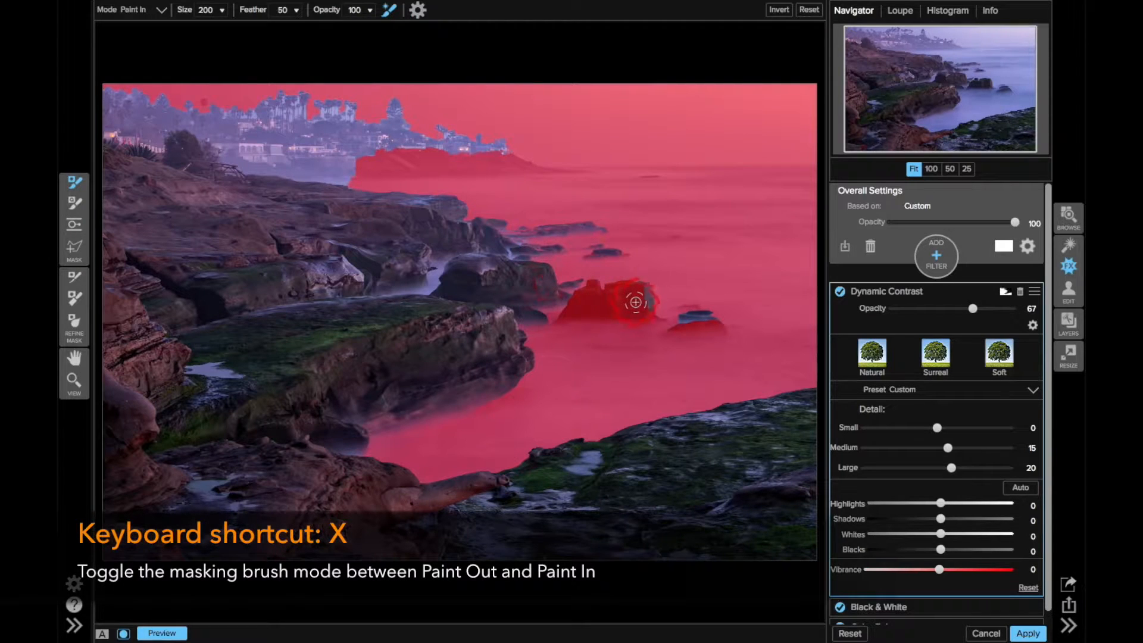
mouse_move(623, 304)
left_mouse_down()
mouse_move(575, 310)
mouse_move(638, 305)
mouse_move(640, 292)
mouse_move(576, 307)
mouse_move(613, 299)
mouse_move(625, 275)
left_mouse_up()
key("alt")
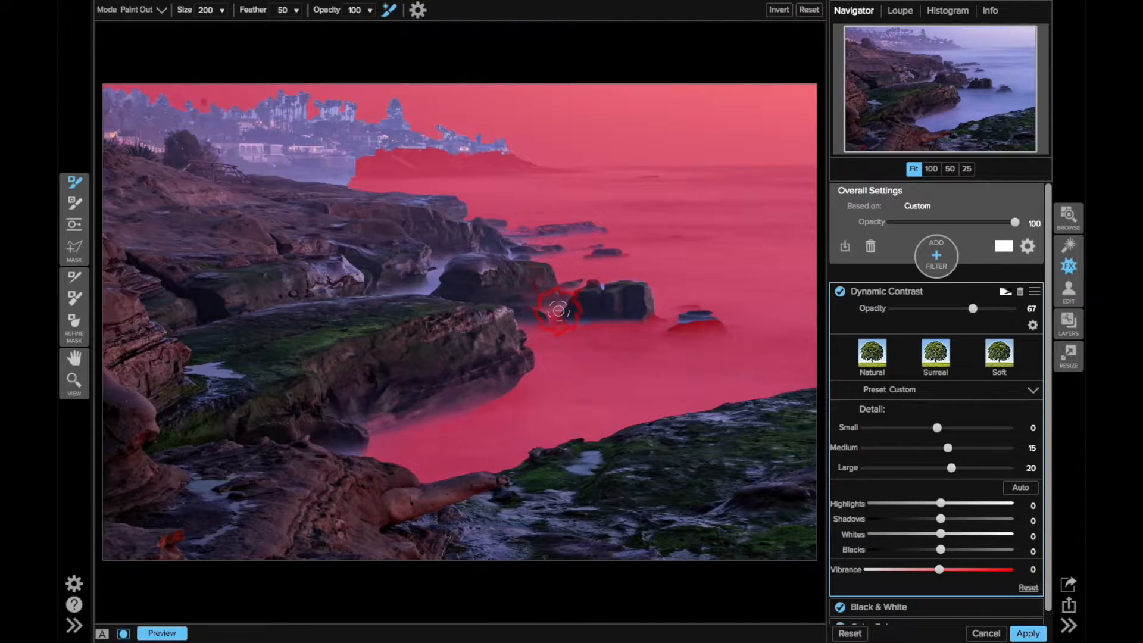
Hide the mask overlay and compare the photo with and without the Dynamic Contrast filter
key("o")
left_click(840, 290)
left_click(841, 291)
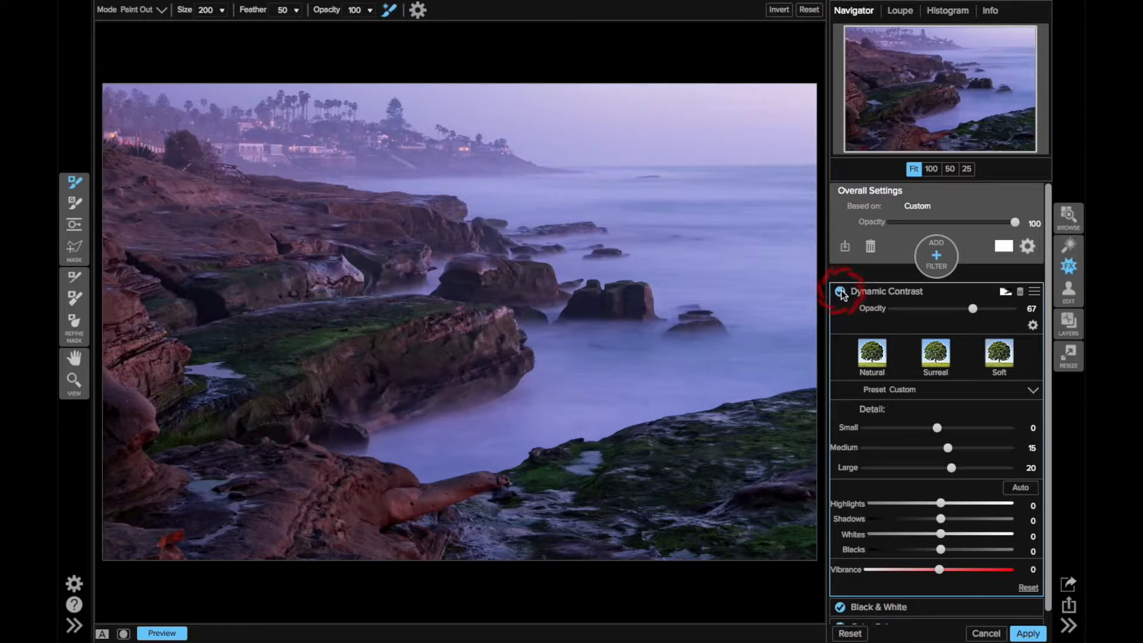
Add a Glow filter, try its Lighter style, and settle on Normal with the opacity at 17
left_click(936, 255)
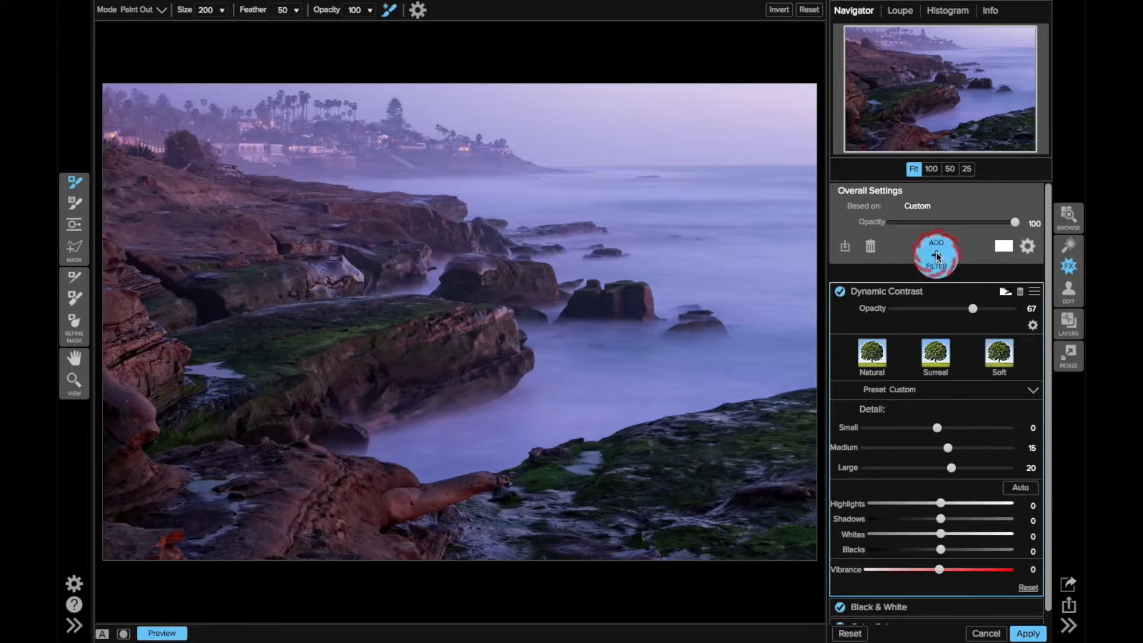
left_click(936, 255)
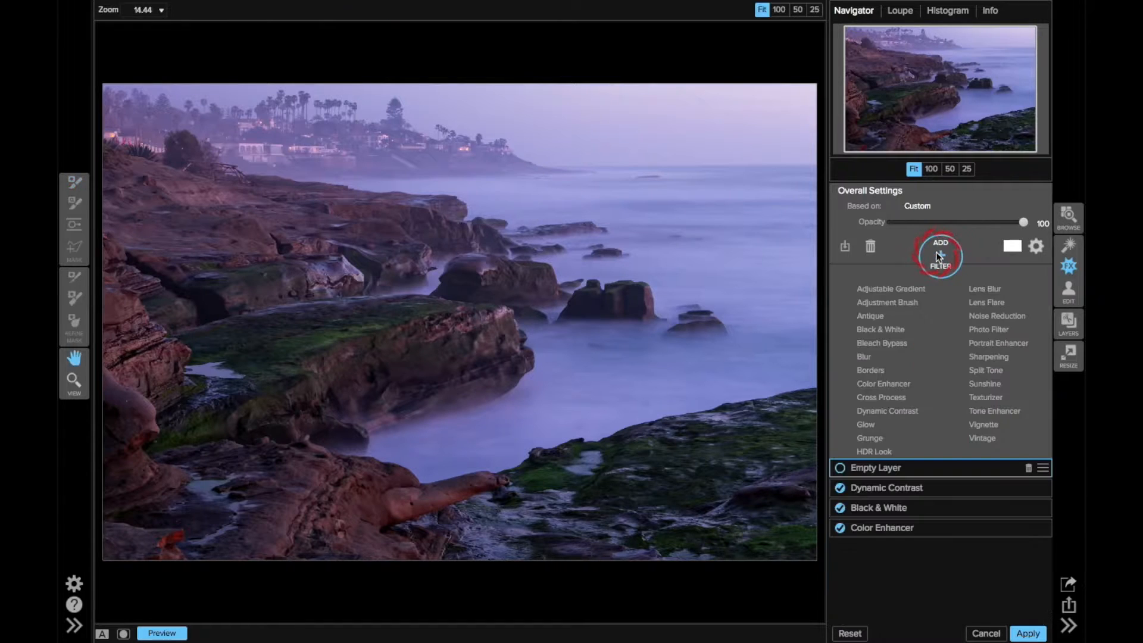
left_click(866, 425)
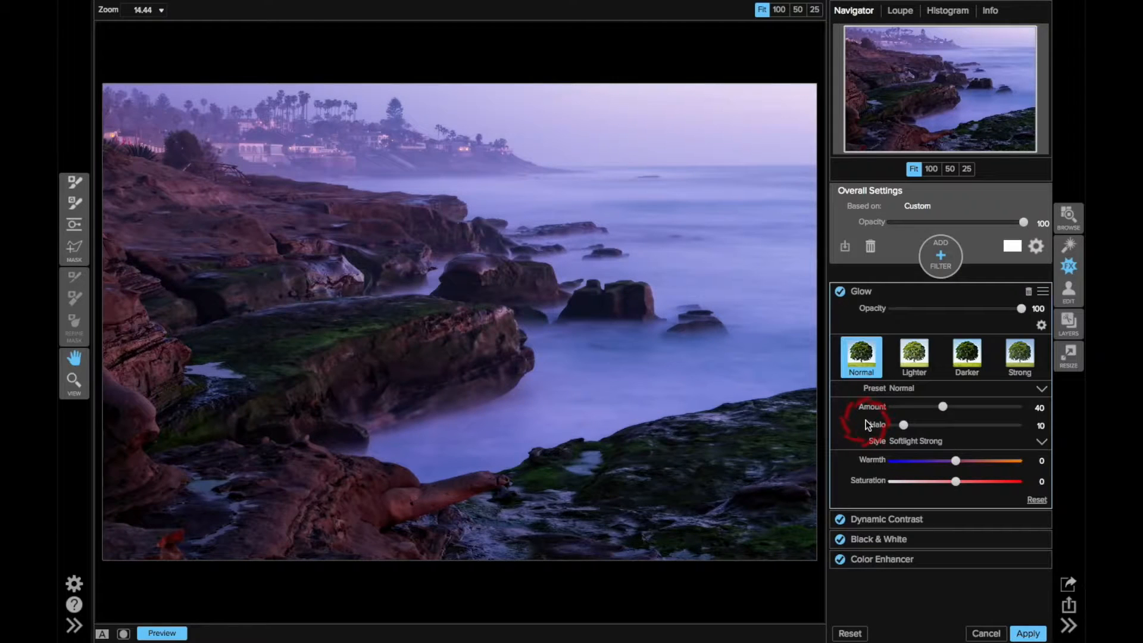
left_click(916, 359)
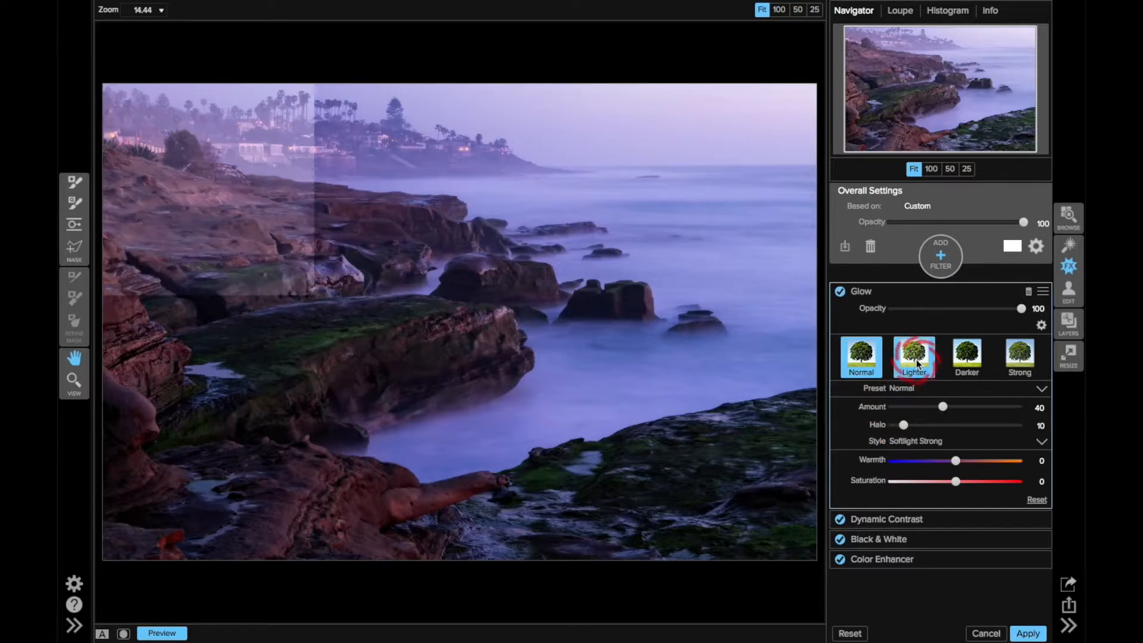
left_click(910, 309)
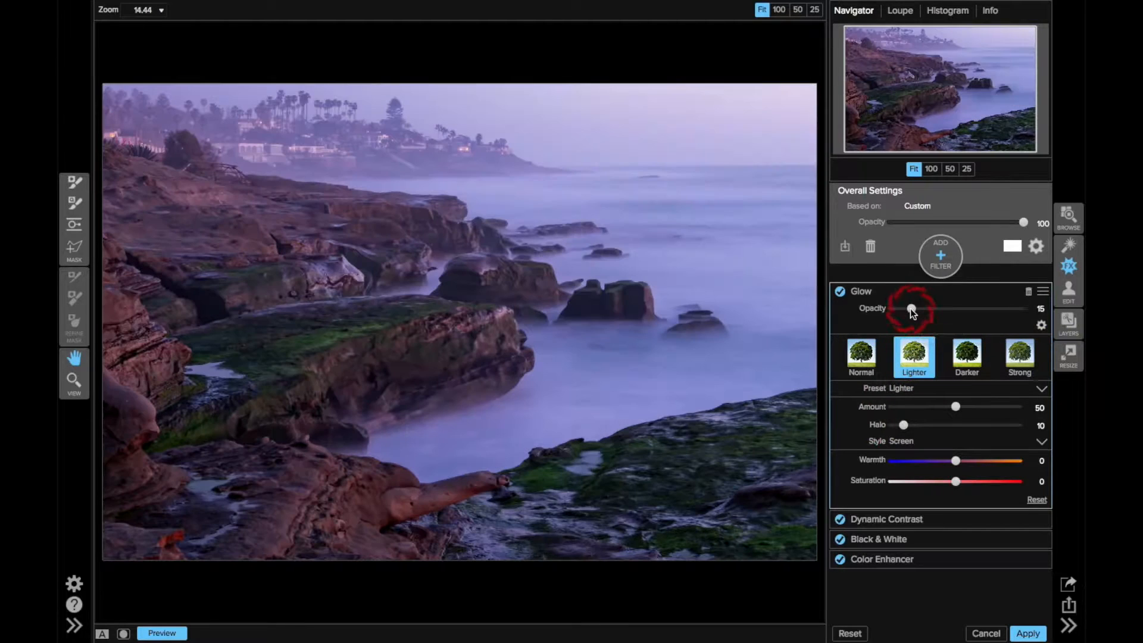
left_click(863, 358)
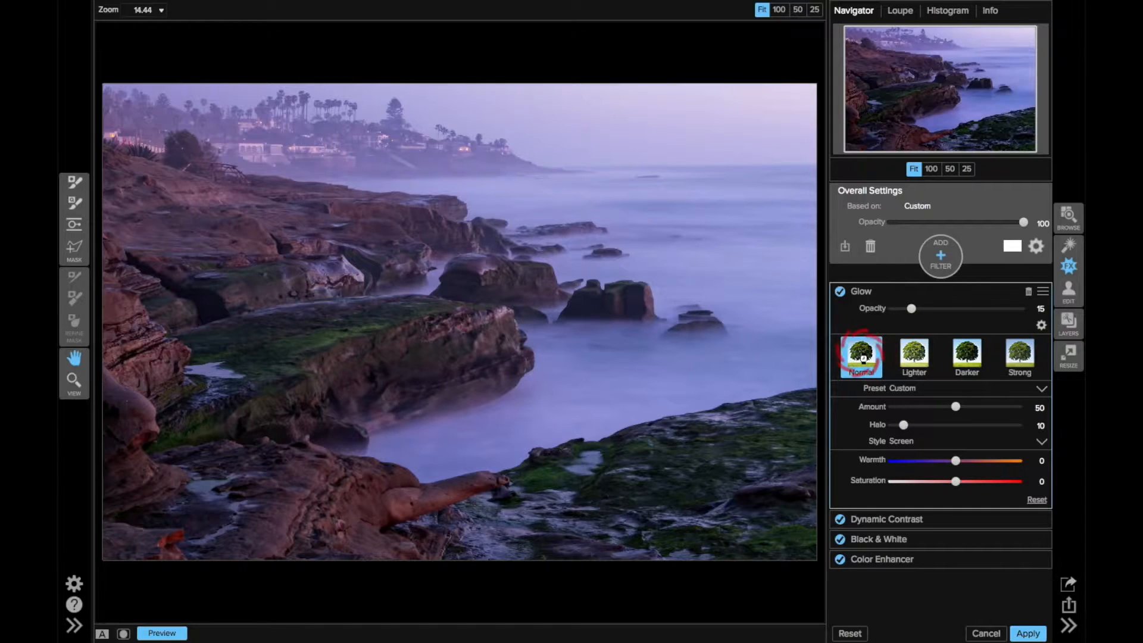
left_click(913, 309)
Compare the photo with and without the Glow filter
left_click(836, 291)
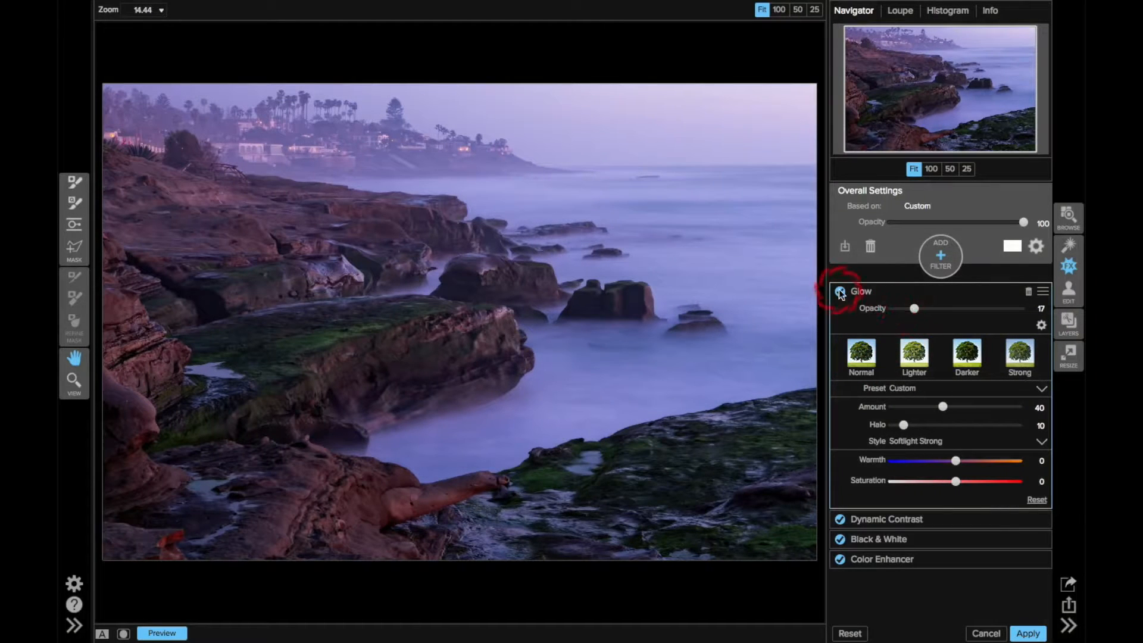
left_click(839, 291)
left_click(839, 290)
left_click(839, 292)
left_click(839, 292)
Lower the Glow's opacity to 14, set its warmth to 14, and try a saturation of 15 before resetting it
left_click_drag(915, 309, 912, 309)
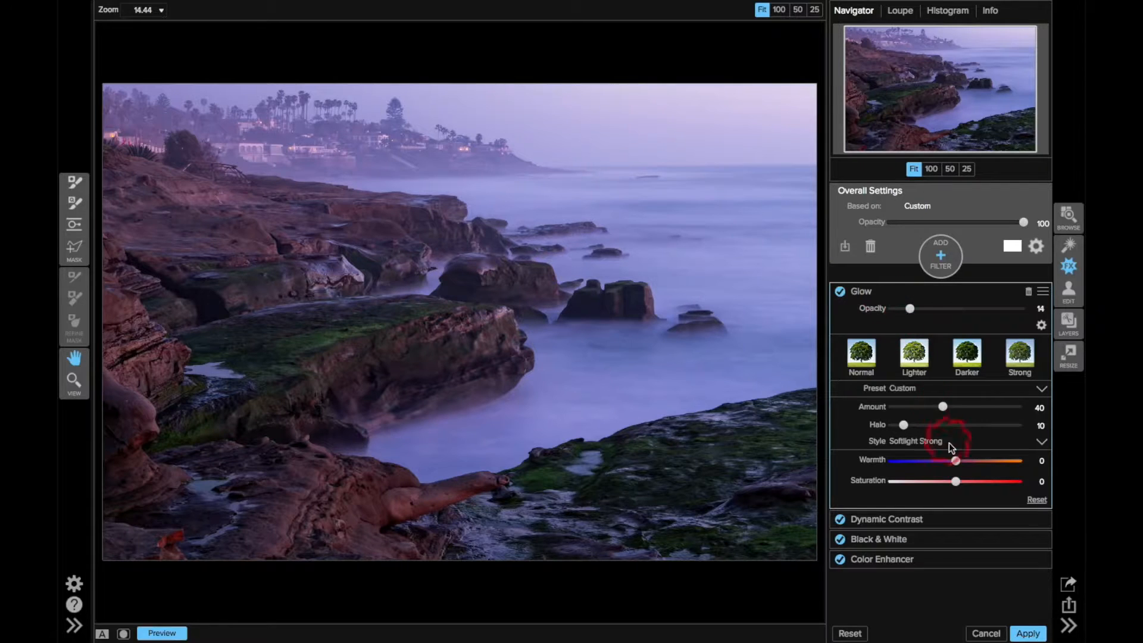
left_click(964, 460)
left_click(964, 481)
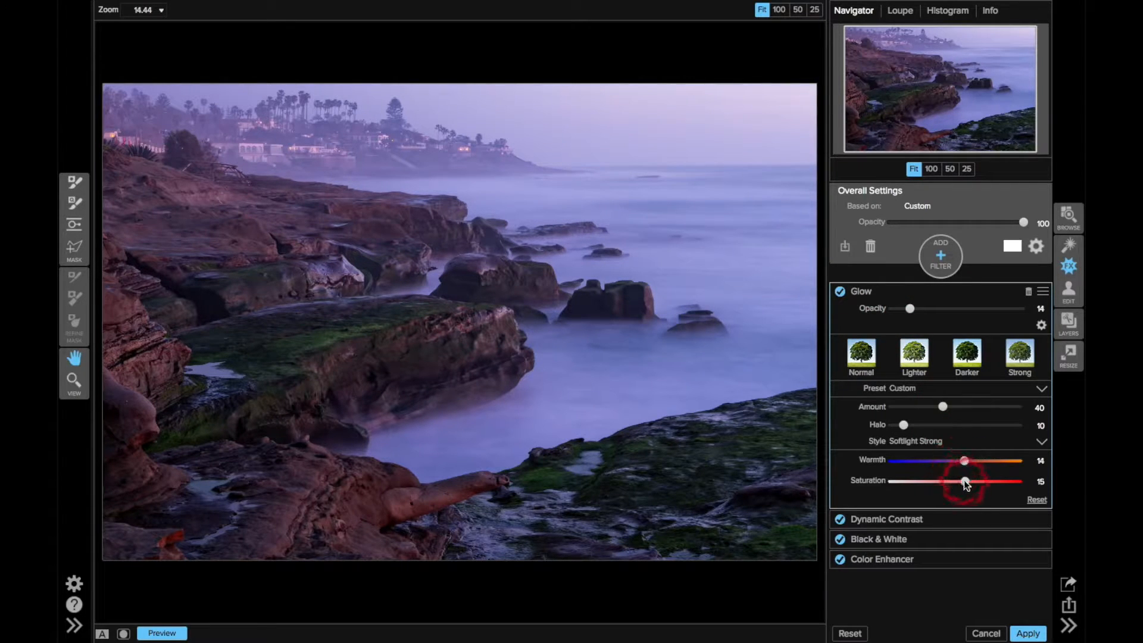
double_click(876, 483)
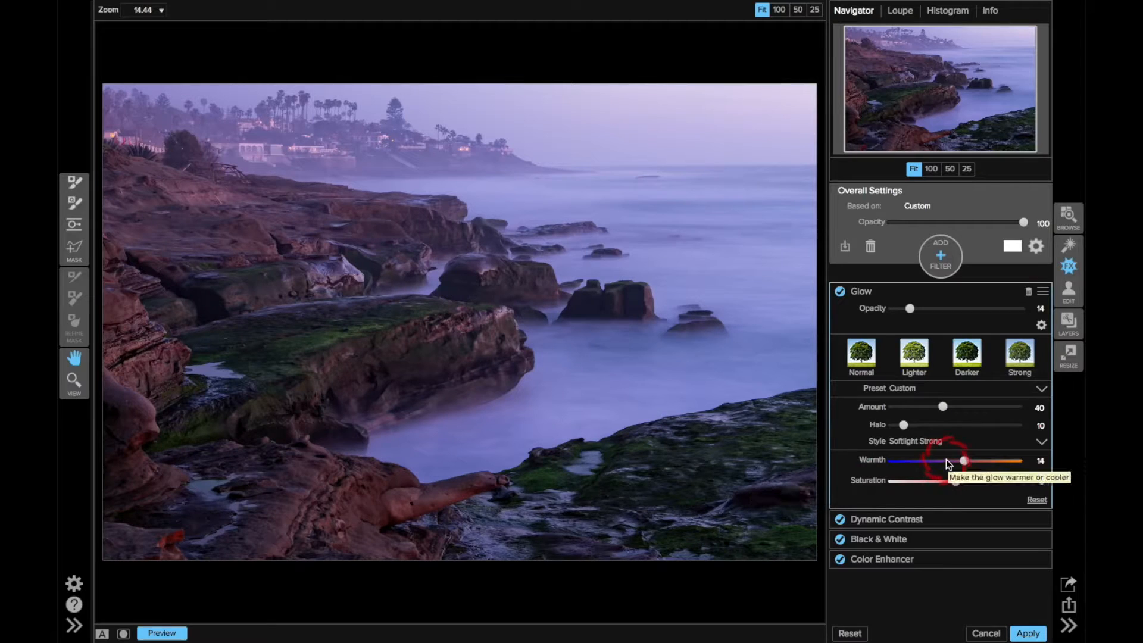
Switch the warmed Glow filter off and on to judge its effect on the photo
left_click(840, 291)
left_click(840, 292)
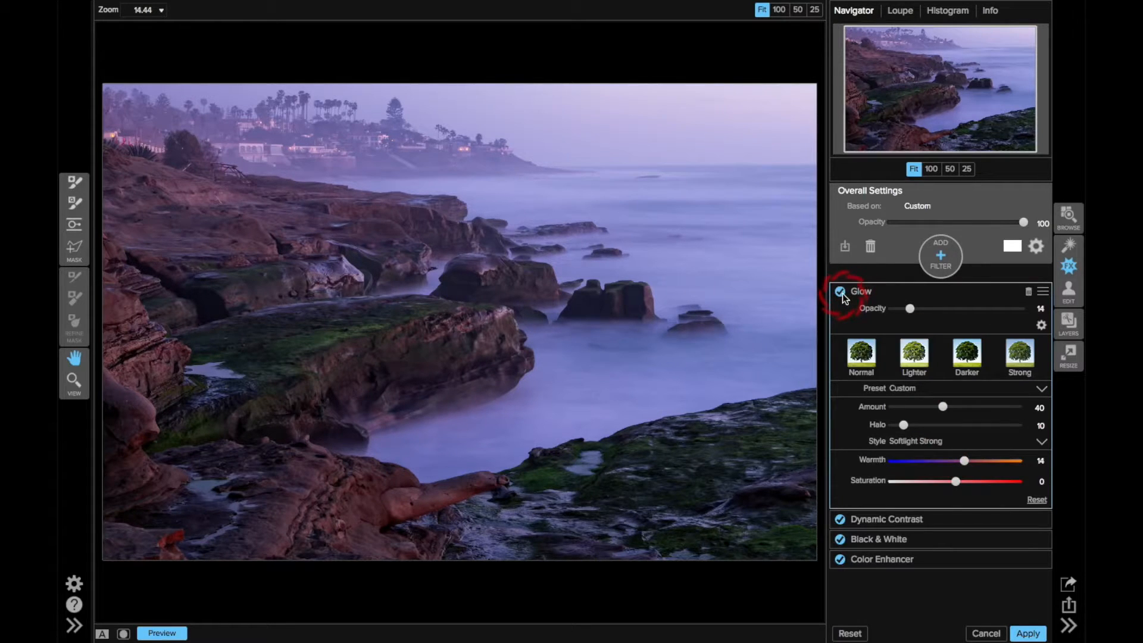
left_click(840, 292)
left_click(840, 292)
Add a Vignette filter with feather 1, brightness -75, size 34 and roundness -29 so its outline is easy to see
left_click(940, 257)
left_click(979, 425)
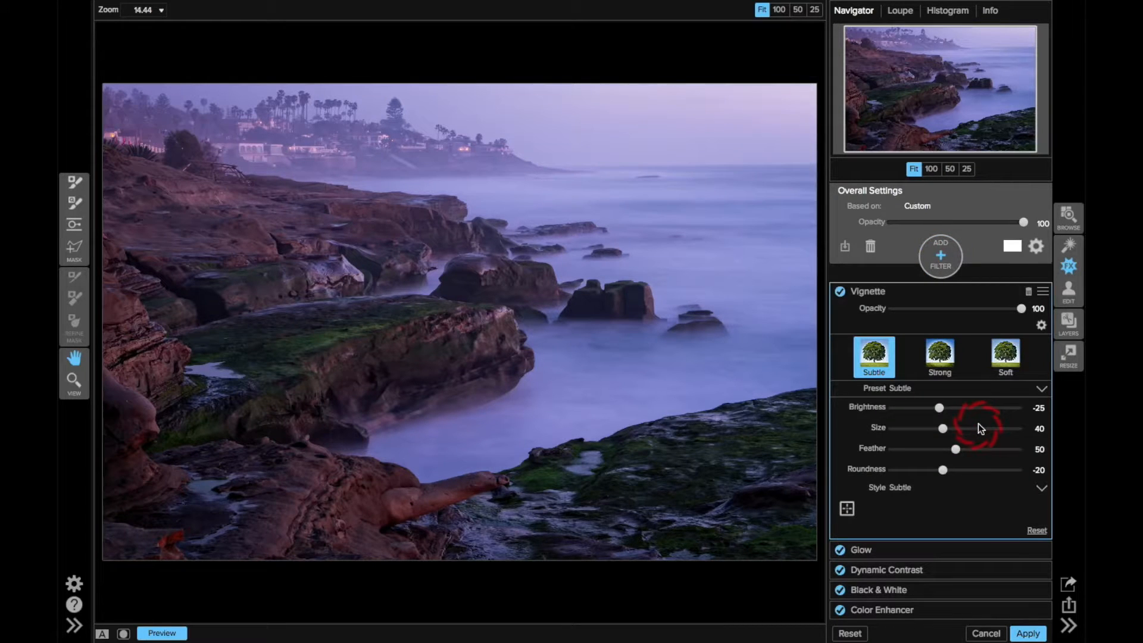
left_click(892, 448)
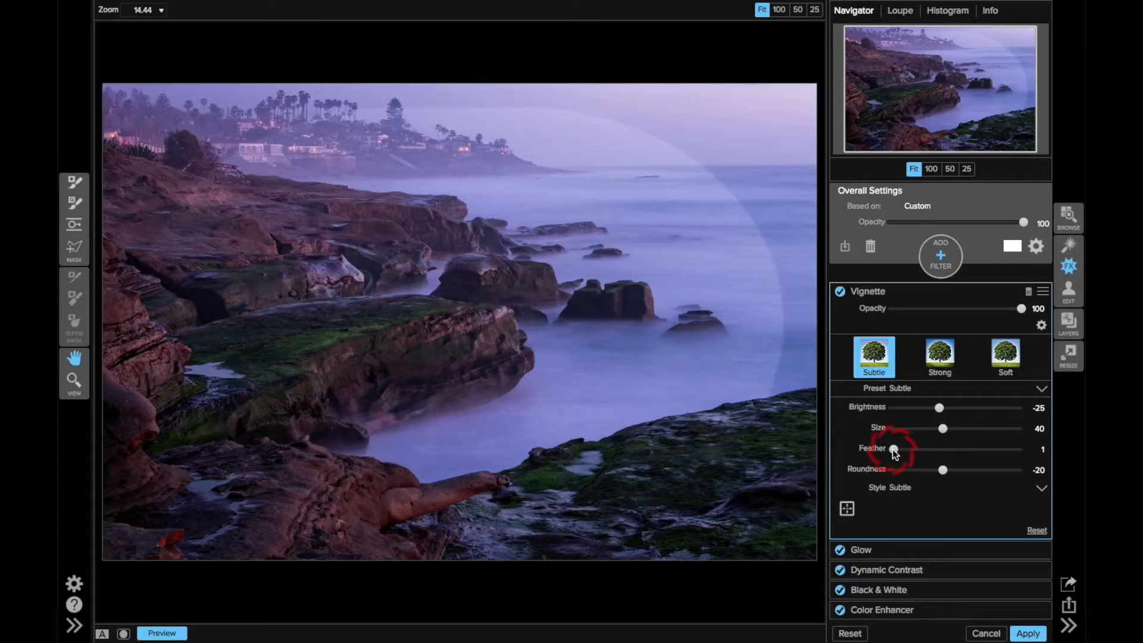
left_click(906, 408)
left_click(934, 429)
left_click_drag(936, 430, 945, 429)
left_click_drag(943, 470, 937, 470)
left_click(936, 430)
left_click_drag(937, 430, 935, 429)
Recenter the vignette on the mossy rock ledge in the middle of the shoreline
left_click(847, 509)
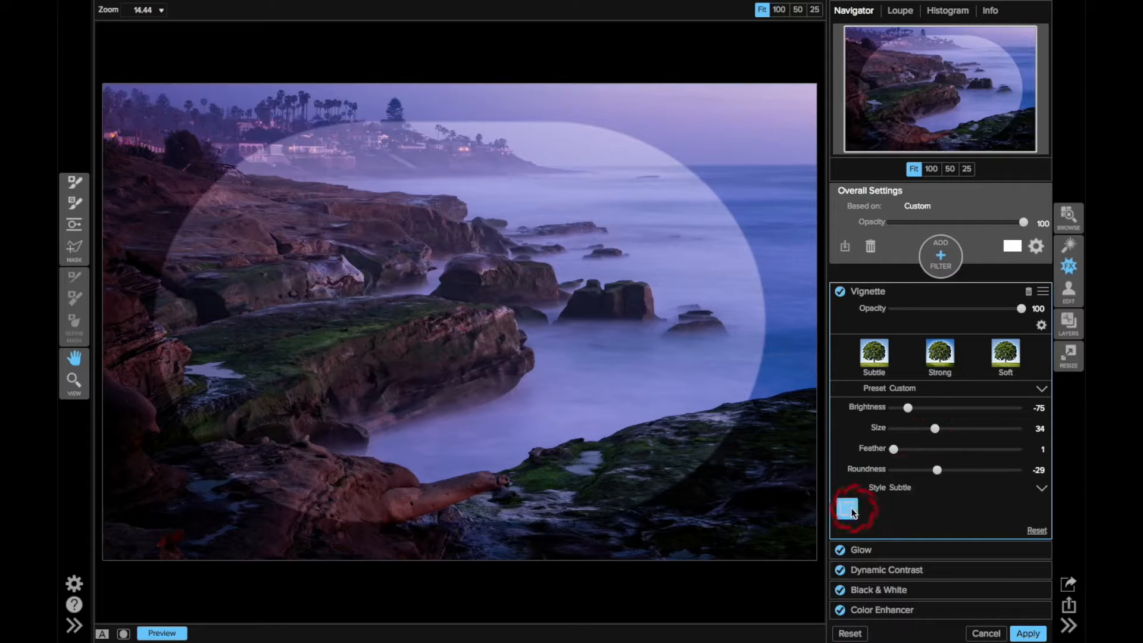
left_click(373, 346)
left_click_drag(376, 344, 388, 365)
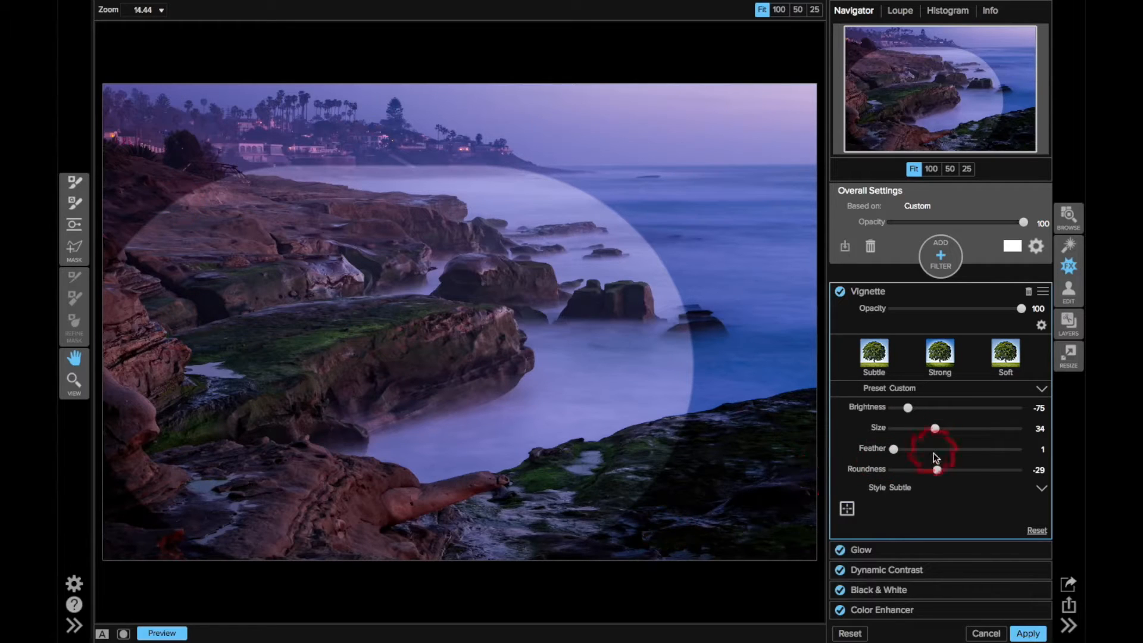
Soften the vignette with feather 100 and brightness -63, and compare the filtered photo with the original
left_click(1019, 450)
left_click(937, 408)
left_click_drag(938, 410, 913, 412)
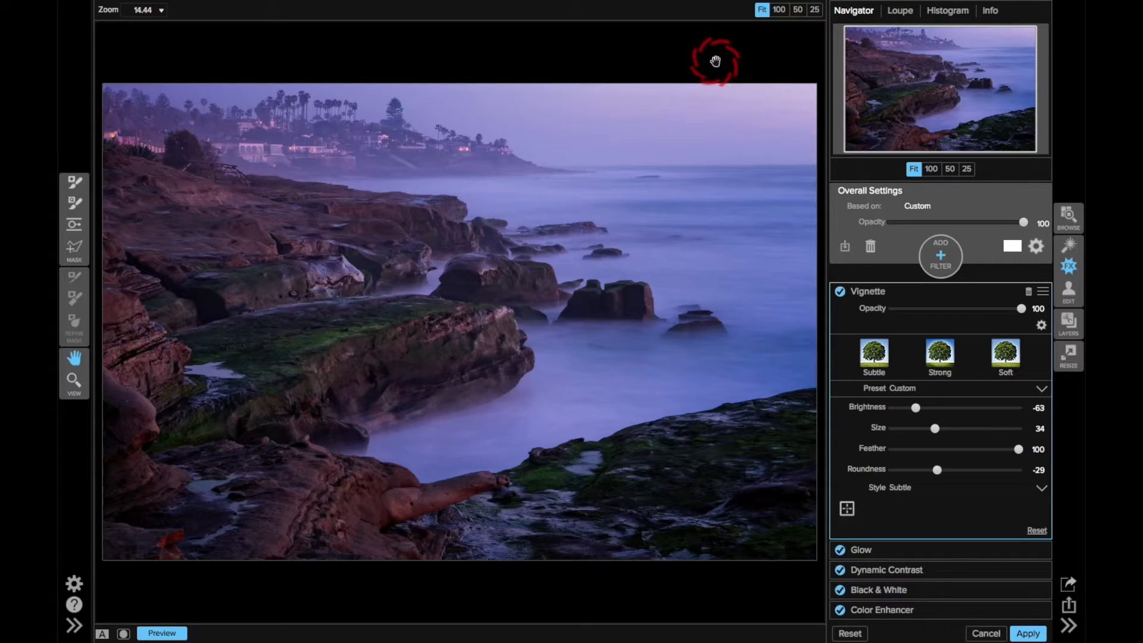
key("super+p")
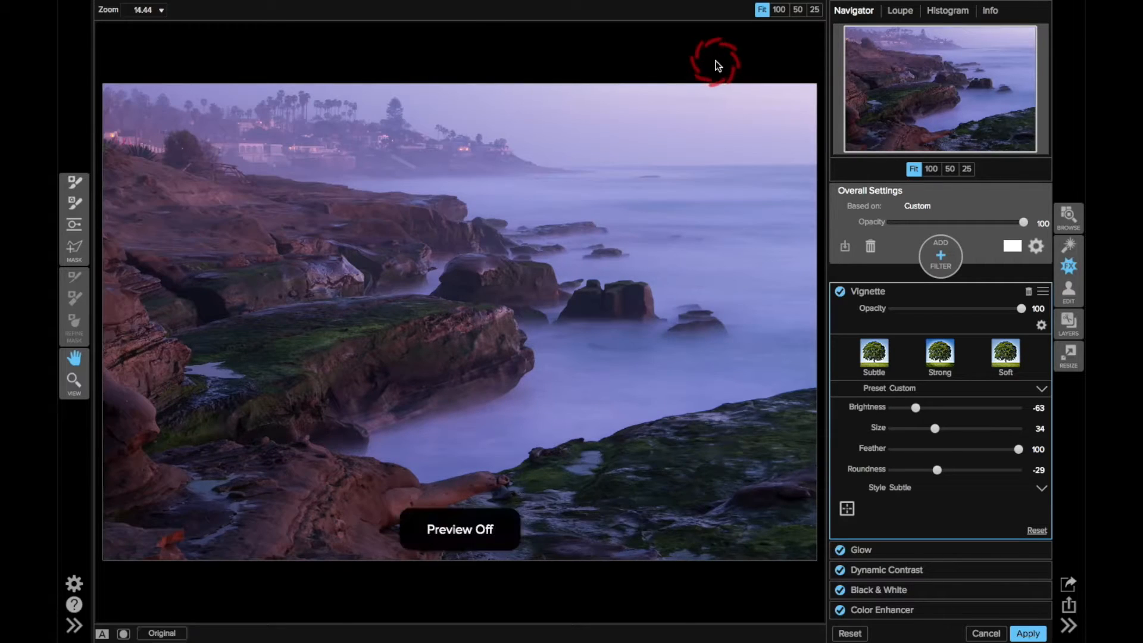
key("super+p")
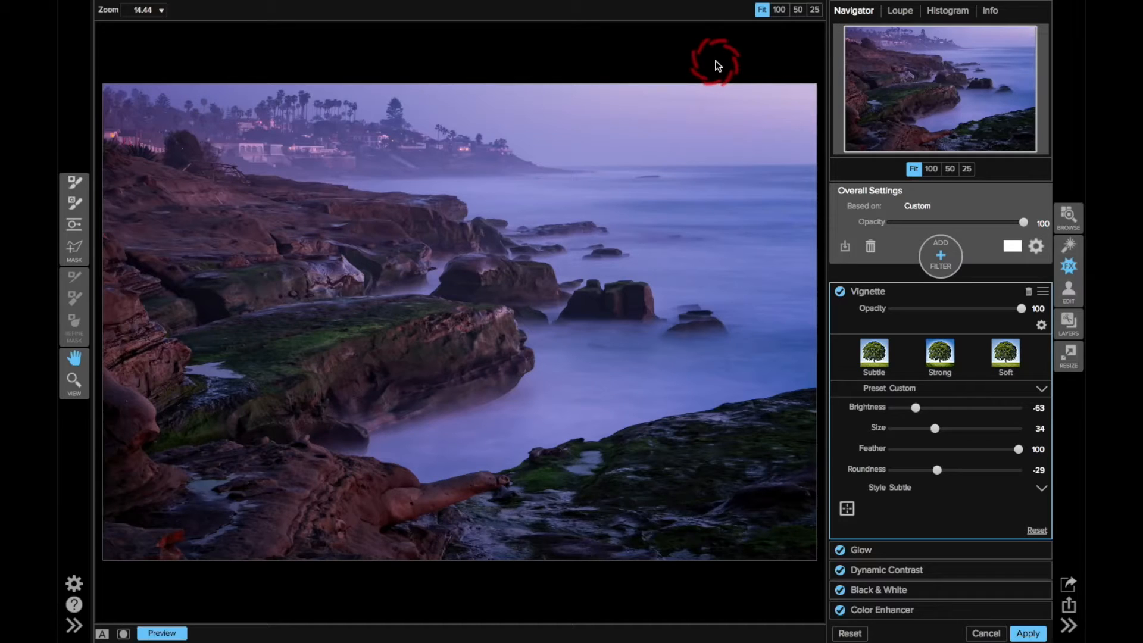